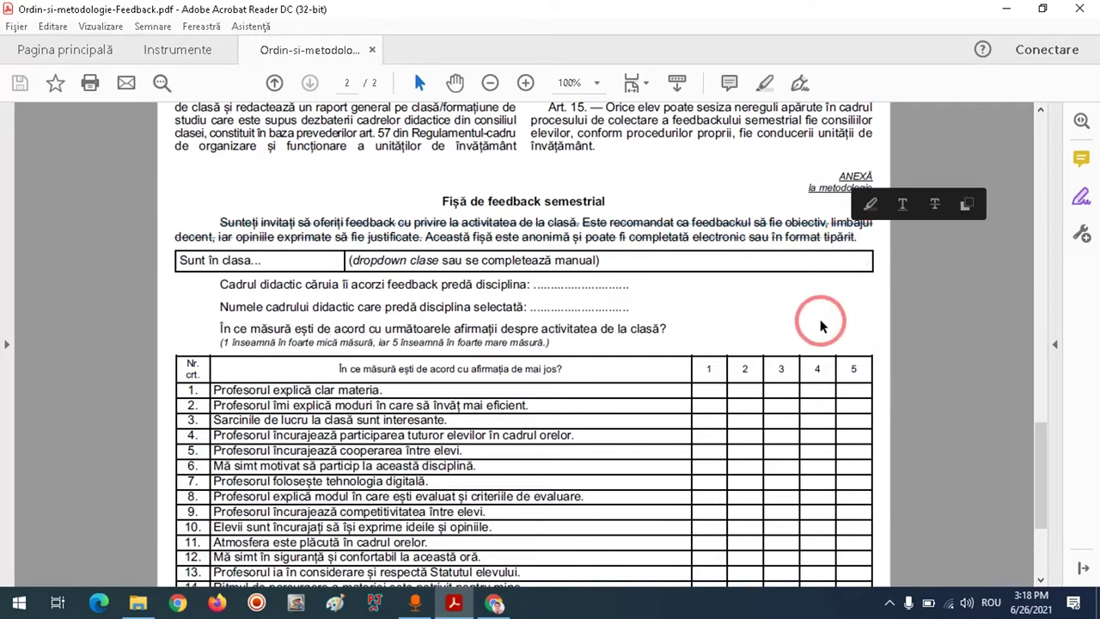
# Switch to Google Forms and enter the "Sunteți invitați să oferiți feedback" paragraph as the form description, without its line break and ending with a period
pyautogui.click(494, 602)
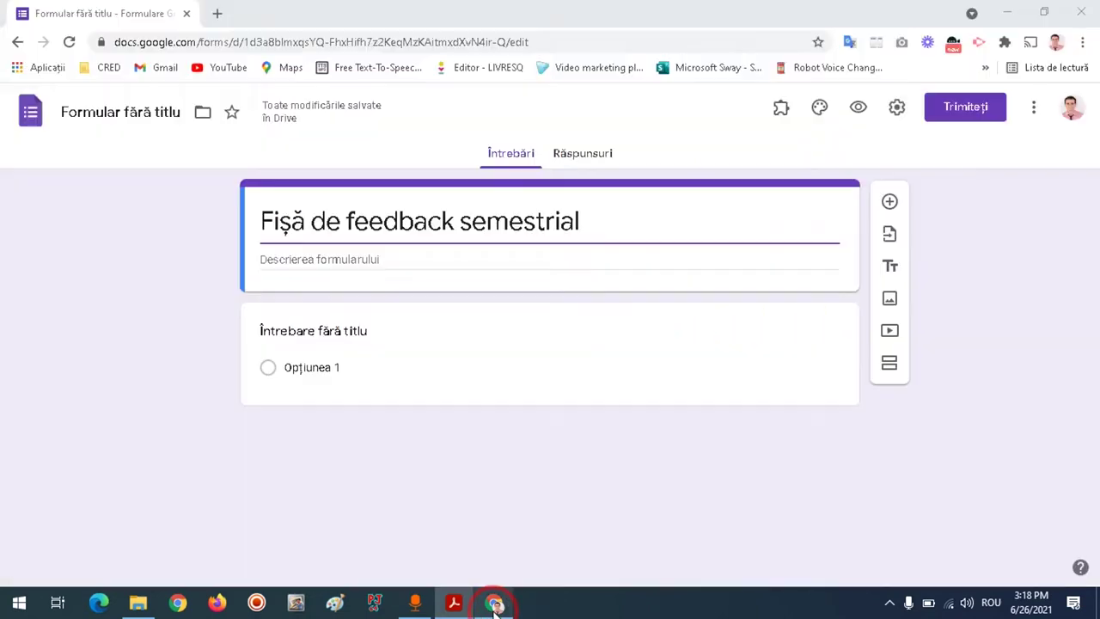
pyautogui.click(337, 261)
pyautogui.write('Sunteți invitați să oferiți feedback cu privire la activitatea de la clasă. Este recomandat ca feedbackul să fie obiectiv, limbajul decent, iar opiniile exprimate să fie justificate. Această fișă este anonimă și poate fi completată electronic sau în format tipărit')
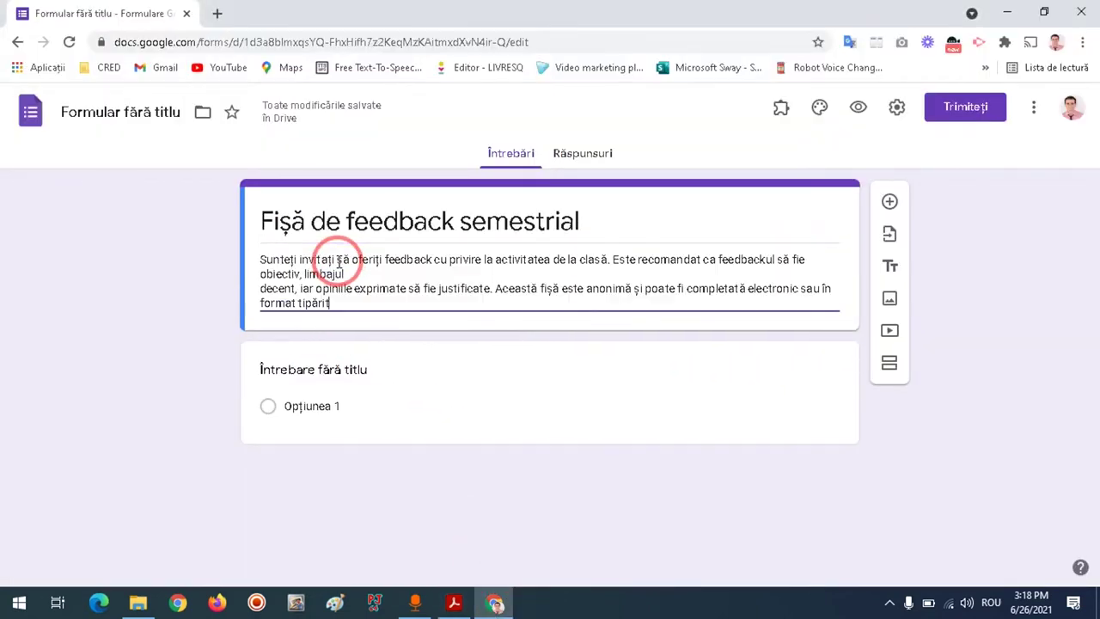
pyautogui.click(363, 275)
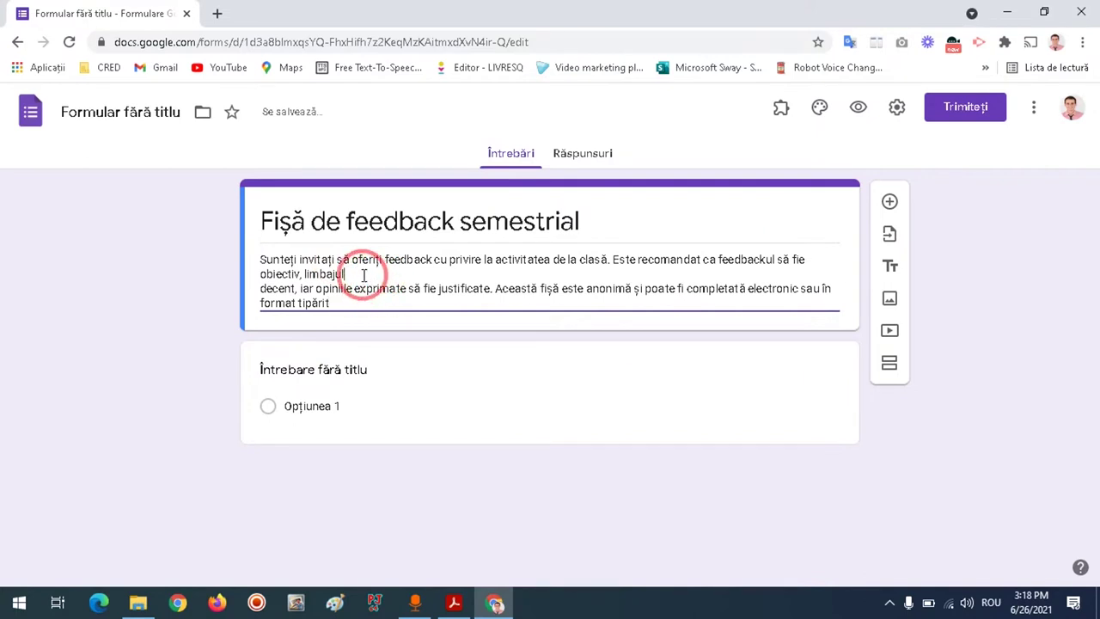
pyautogui.press('Delete')
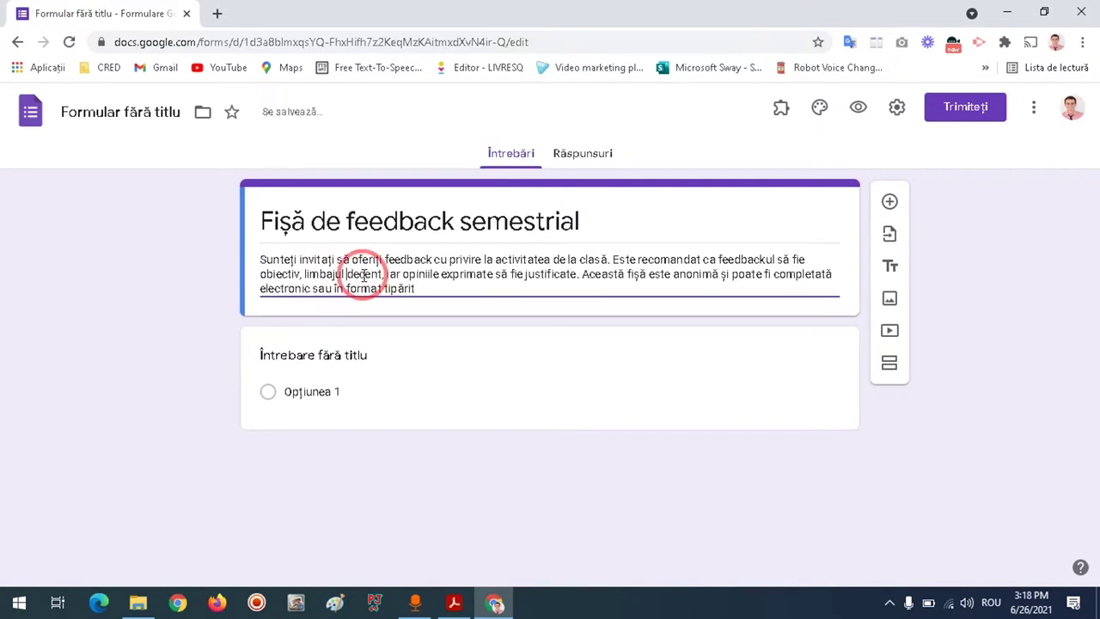
pyautogui.write('.')
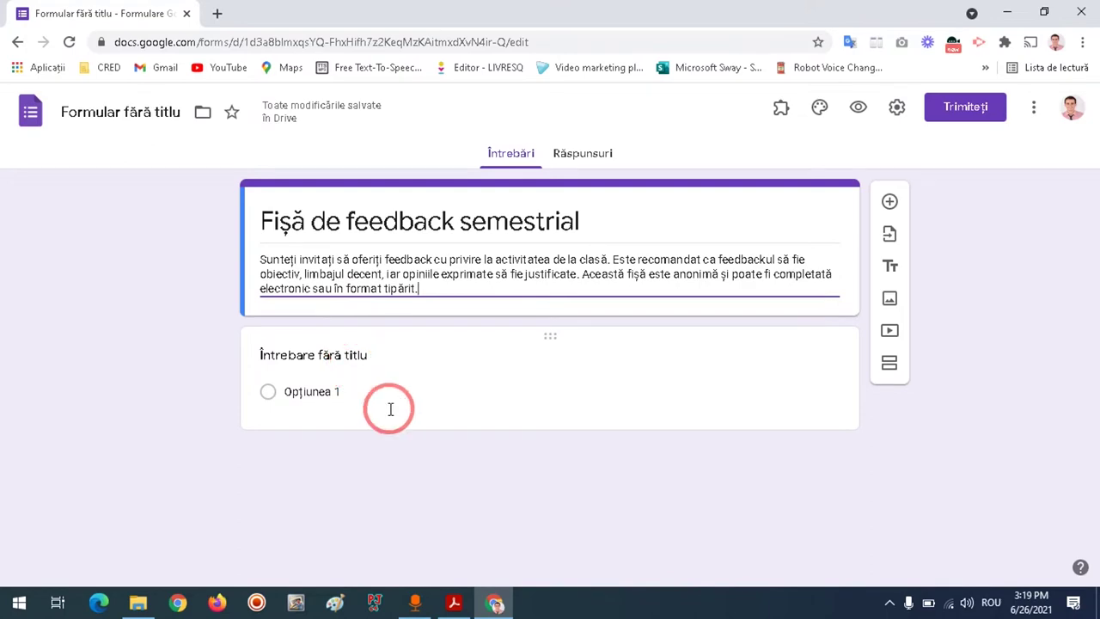
# Check the first item of the feedback sheet in the PDF and title the form's untitled question "Sunt în clasa ..."
pyautogui.click(454, 602)
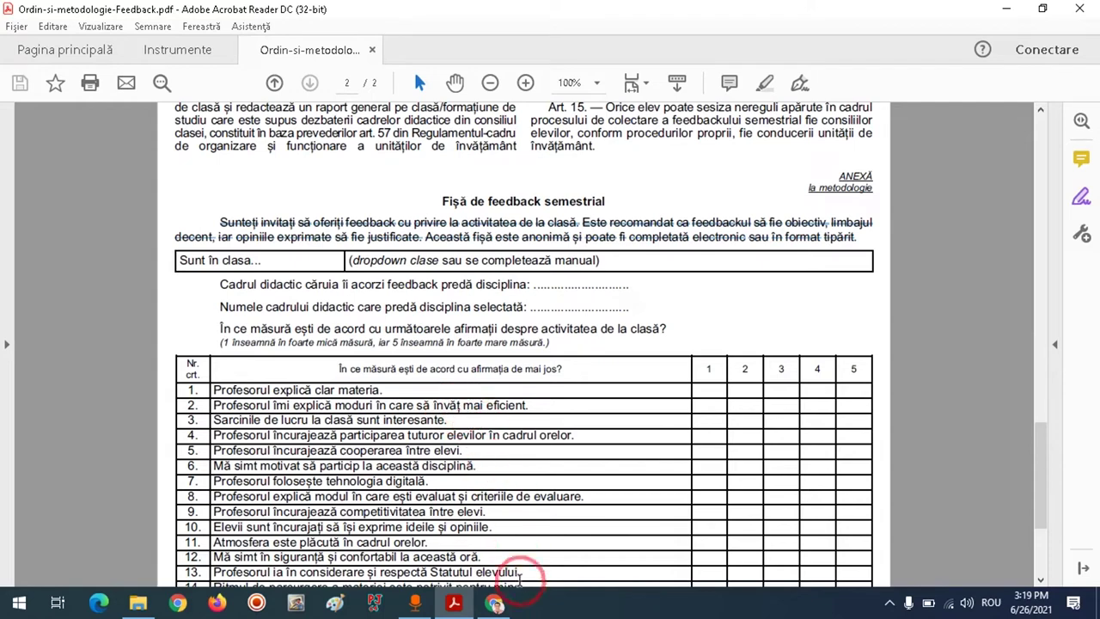
pyautogui.click(496, 602)
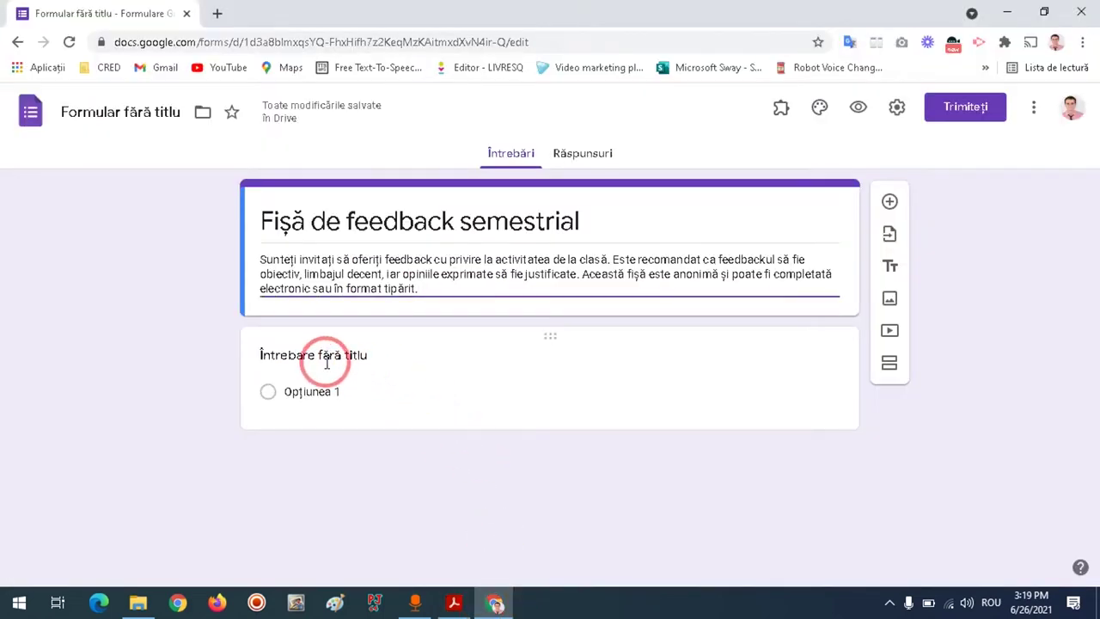
pyautogui.click(498, 603)
pyautogui.click(496, 603)
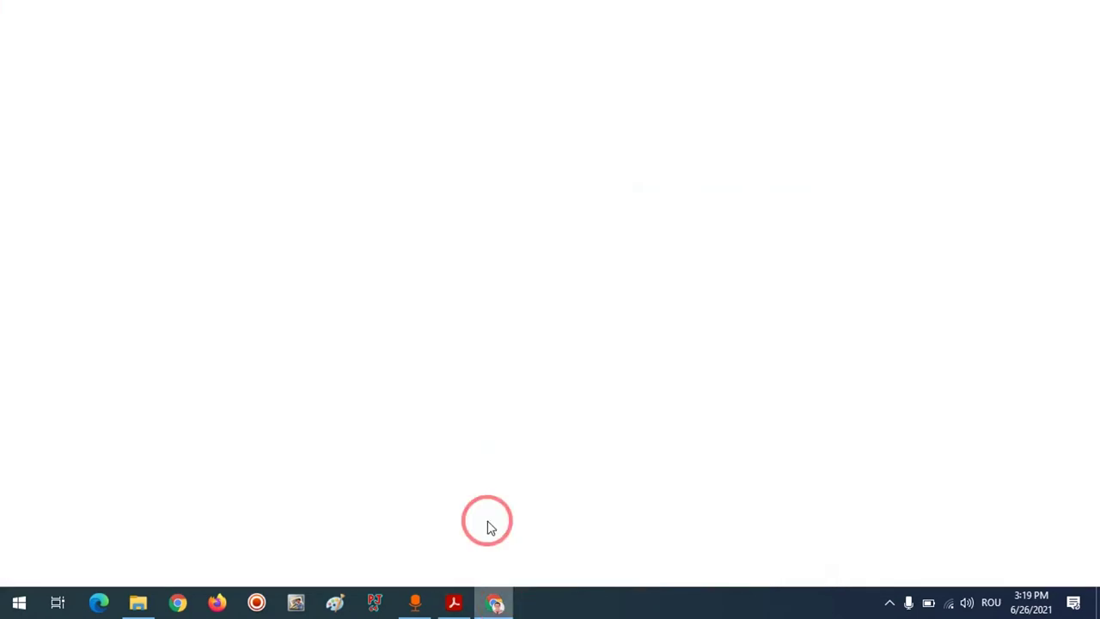
pyautogui.click(359, 359)
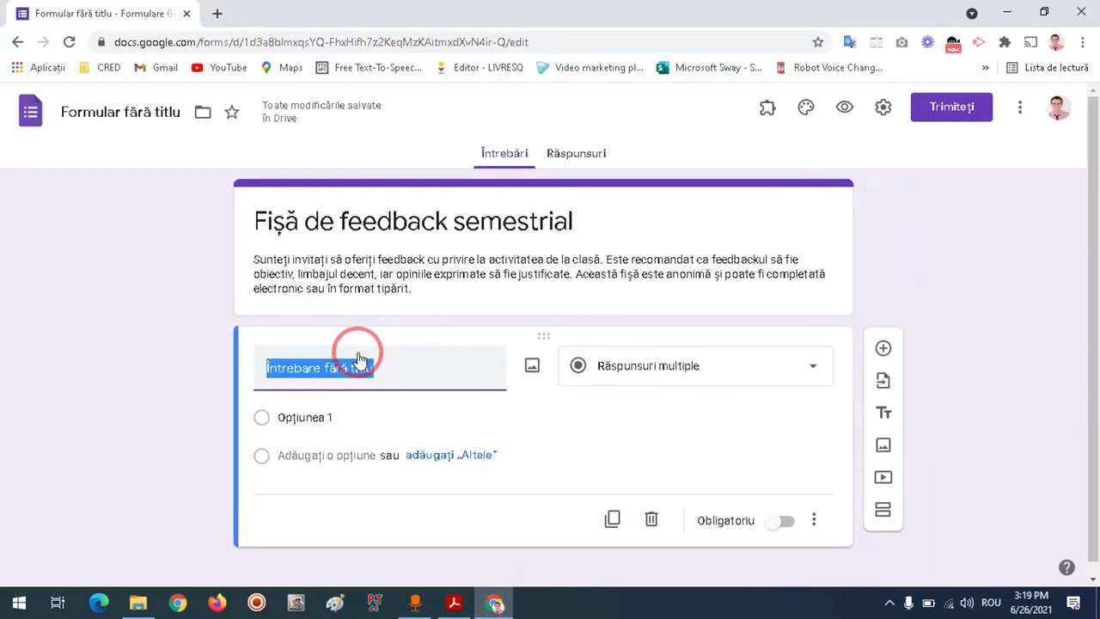
pyautogui.write('St')
pyautogui.write('im')
pyautogui.press('BackSpace')
pyautogui.press('BackSpace')
pyautogui.write('unt î')
pyautogui.press('BackSpace')
pyautogui.write('în clasa')
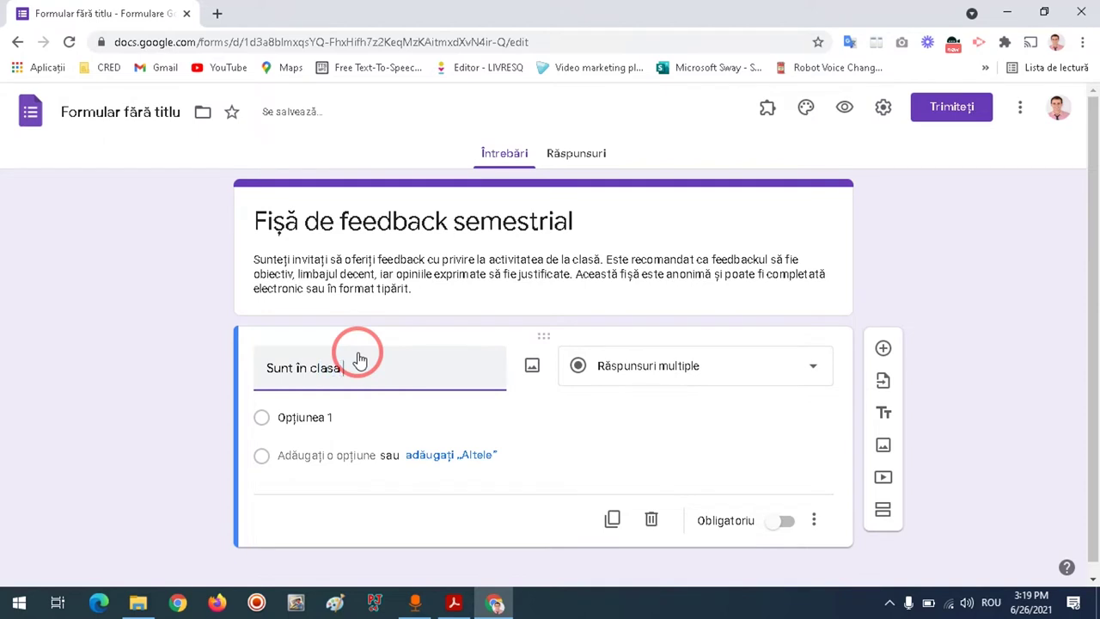
pyautogui.write(' ...')
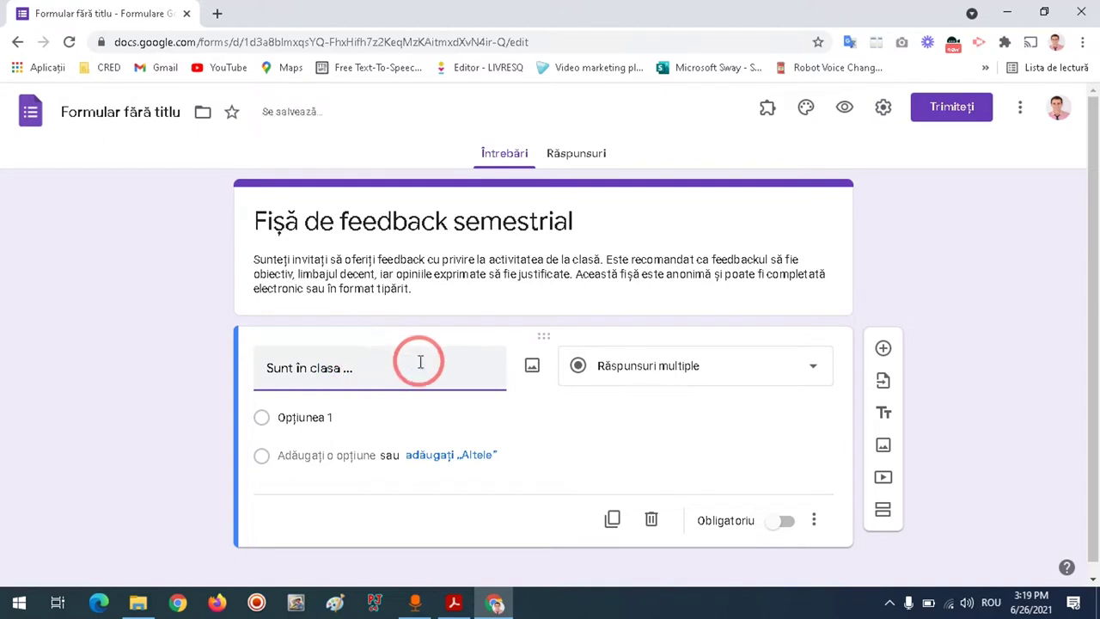
# Change the answer type of the "Sunt în clasa ..." question to Dropdown
pyautogui.click(724, 372)
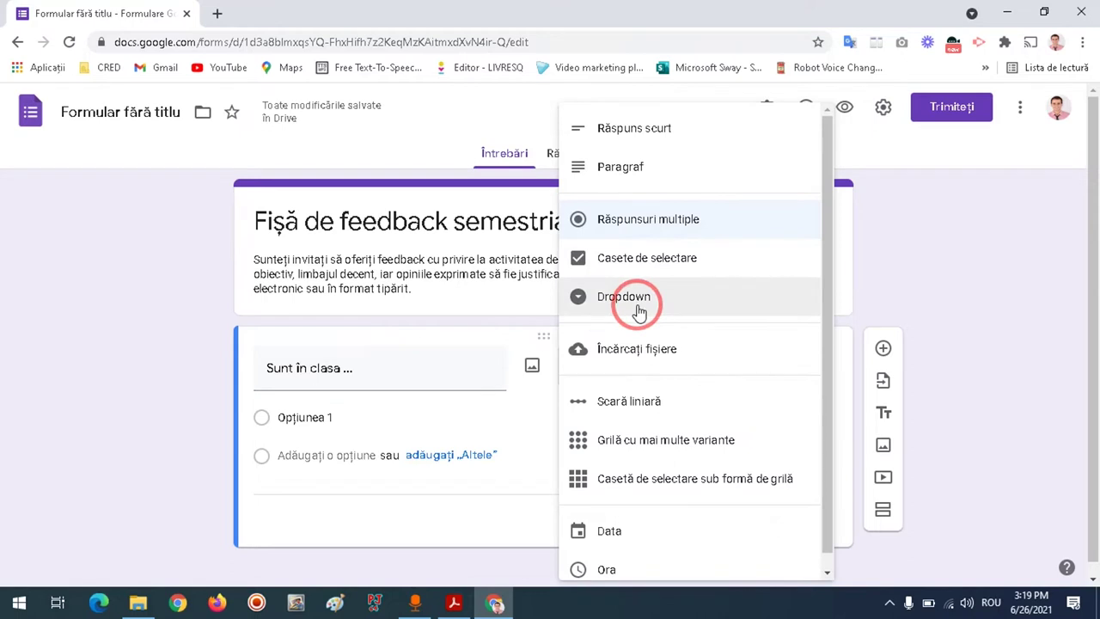
pyautogui.scroll(-1, 663, 313)
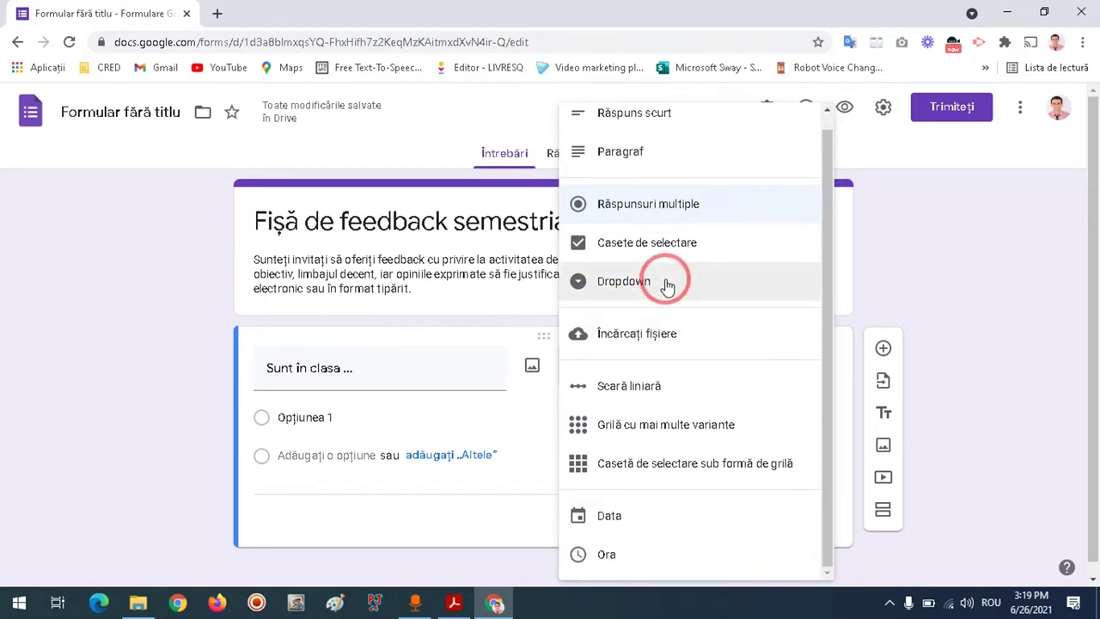
pyautogui.scroll(1, 668, 286)
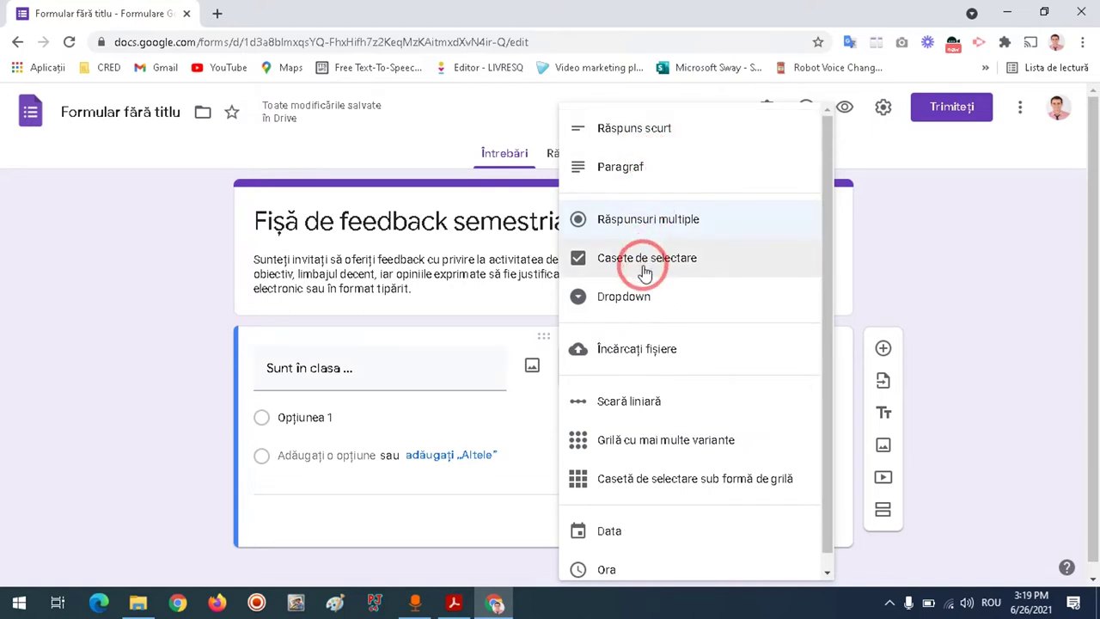
pyautogui.click(633, 294)
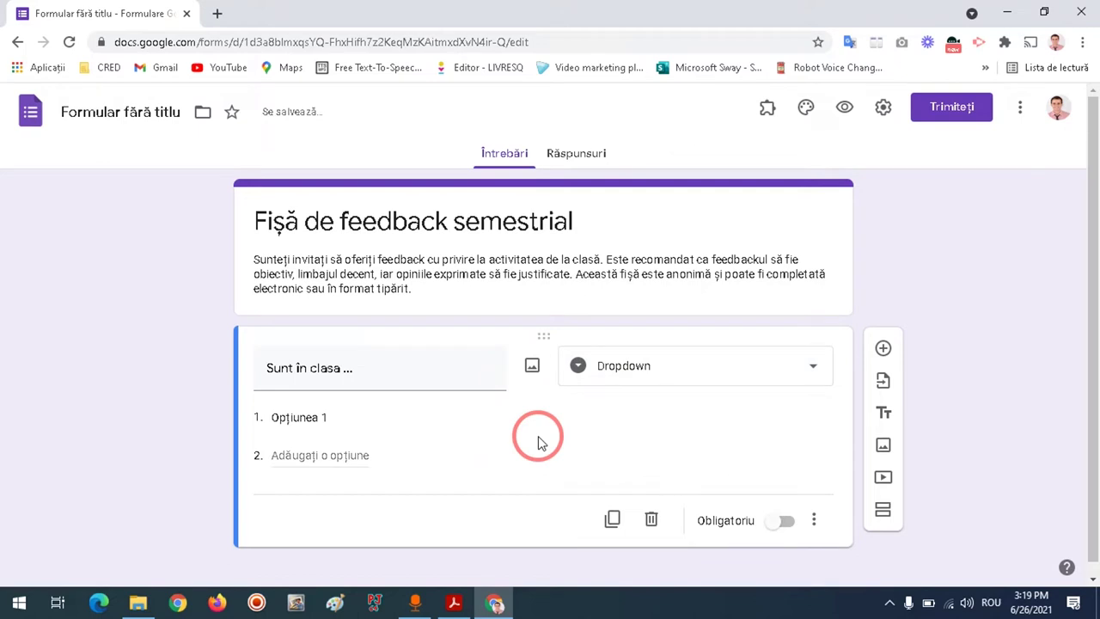
# Enter "a V-a A" and "a VI-a A" as the first two options of the class dropdown
pyautogui.click(362, 420)
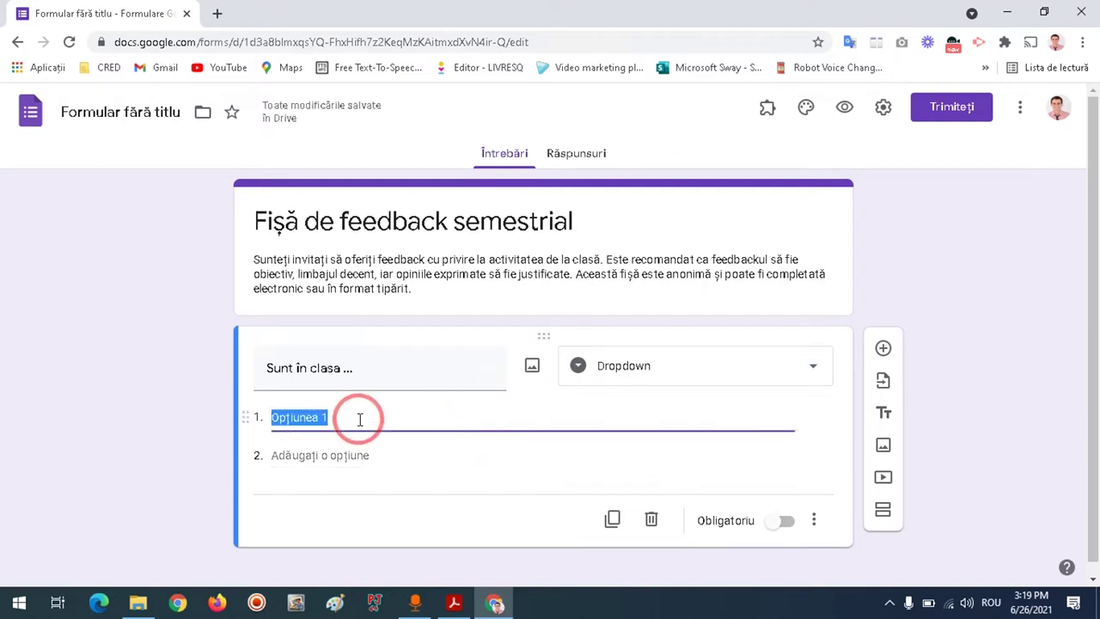
pyautogui.write('a V-A')
pyautogui.press('BackSpace')
pyautogui.write('a A')
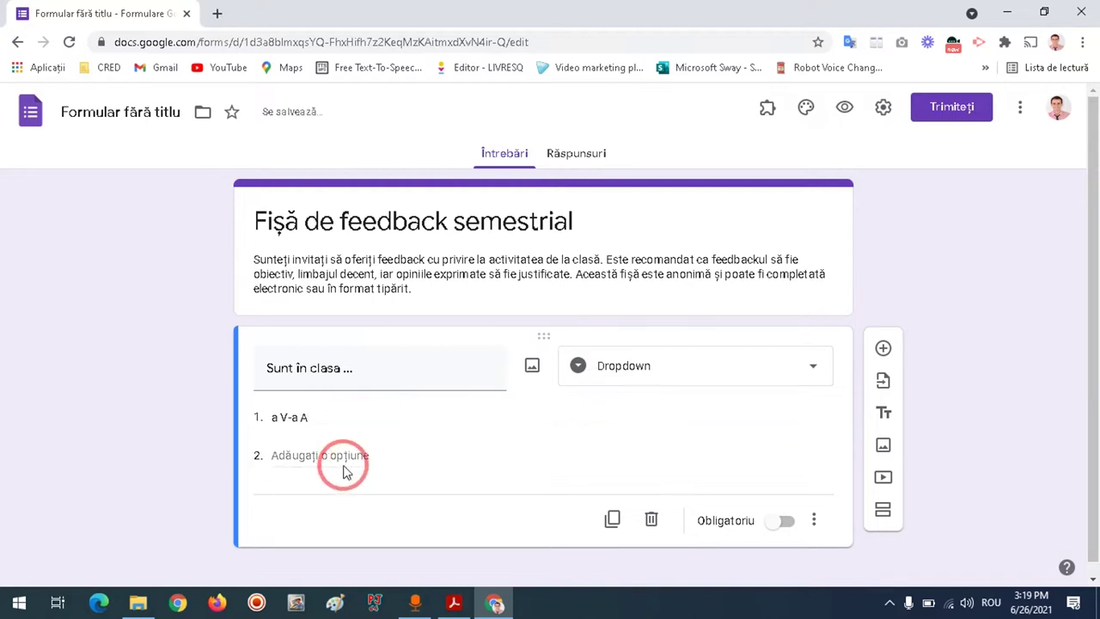
pyautogui.click(347, 471)
pyautogui.write('A')
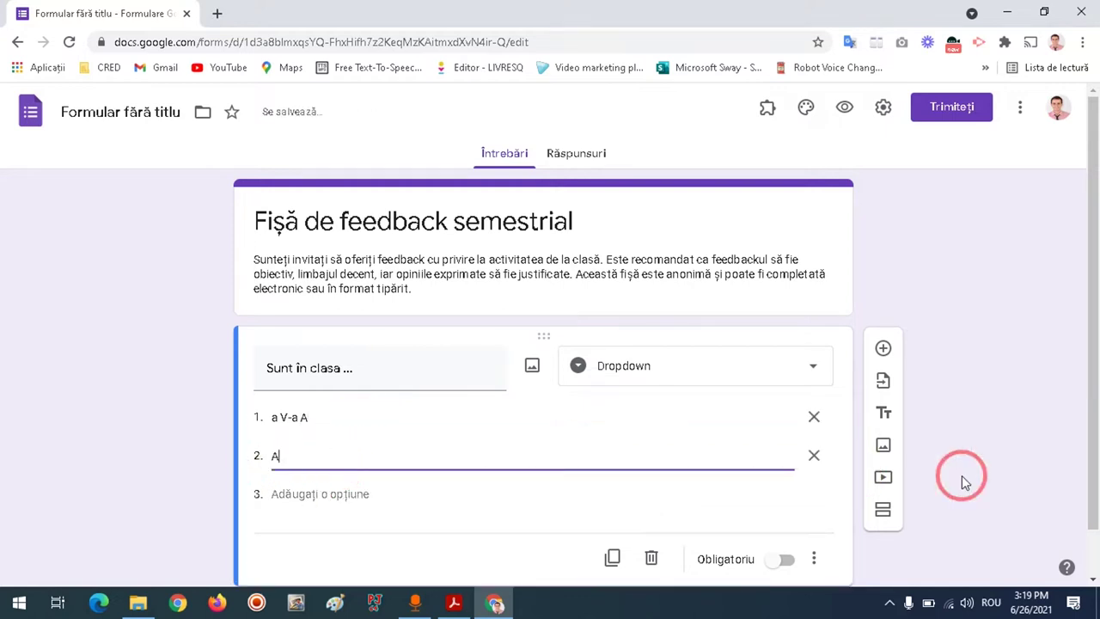
pyautogui.press('BackSpace')
pyautogui.write('a VI-a A')
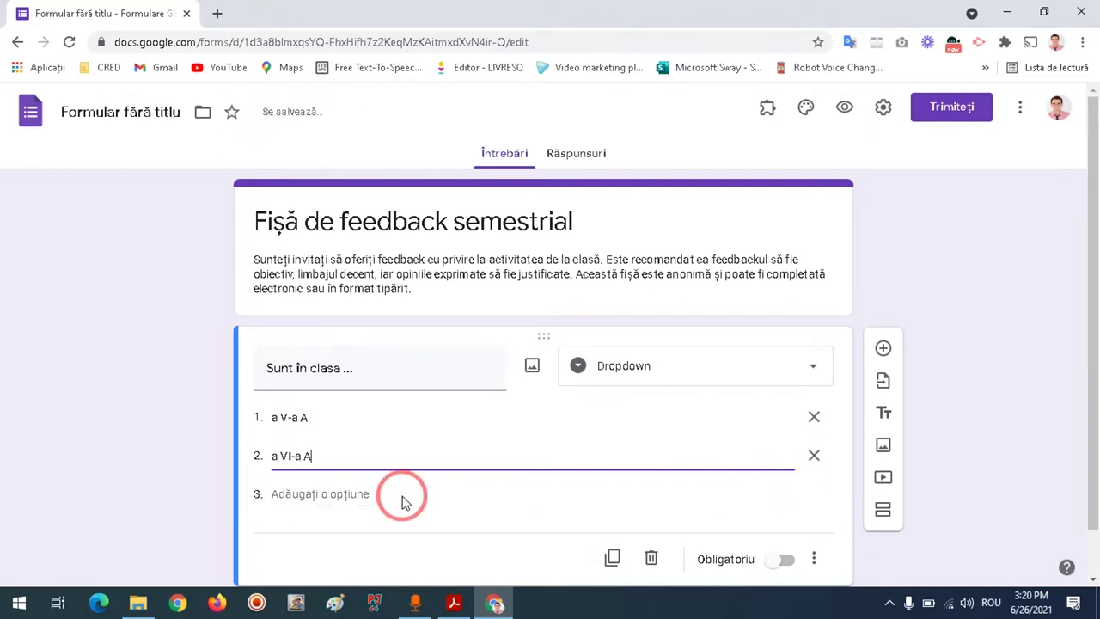
# Add "a VII-a A" and "a VIII-a A" as the third and fourth options of the class dropdown
pyautogui.click(361, 492)
pyautogui.write('A')
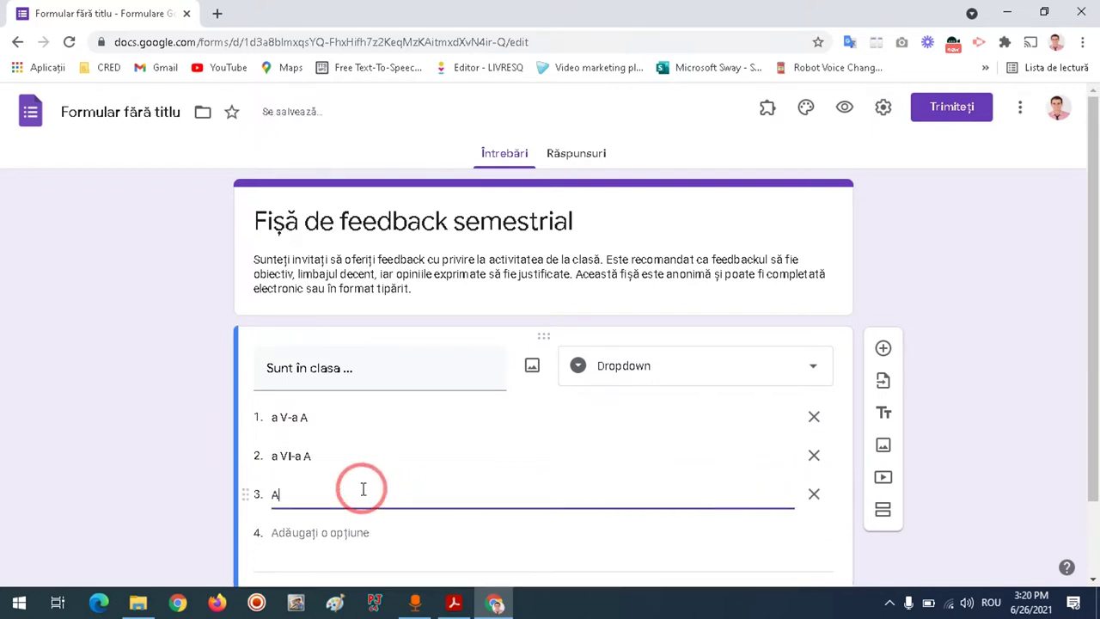
pyautogui.press('BackSpace')
pyautogui.write('a VII-a A')
pyautogui.click(335, 550)
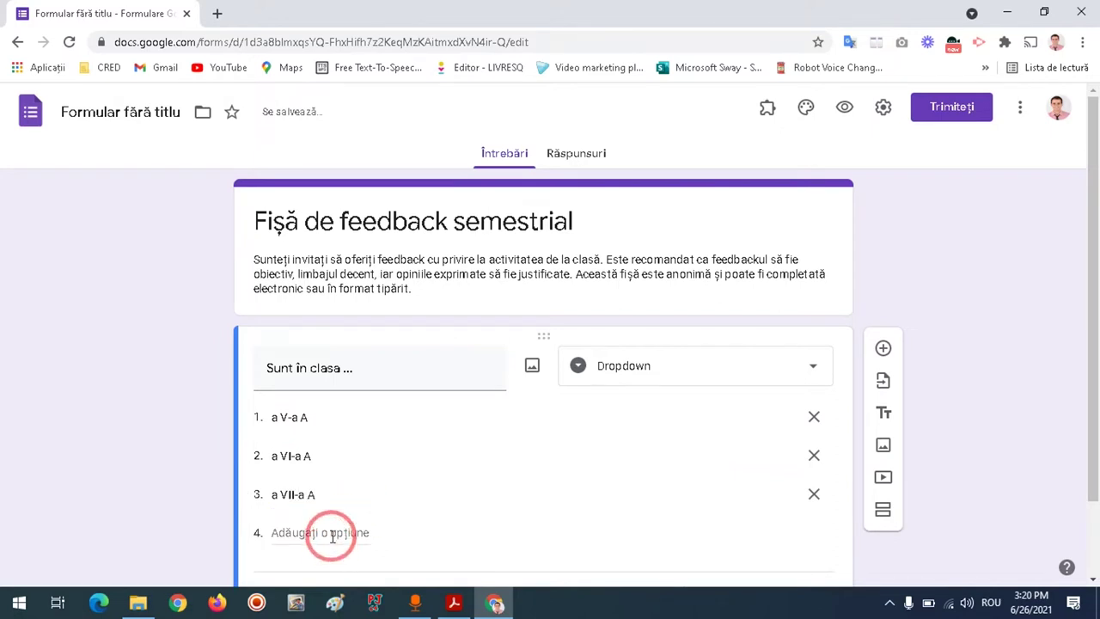
pyautogui.click(330, 533)
pyautogui.write('a VII-a')
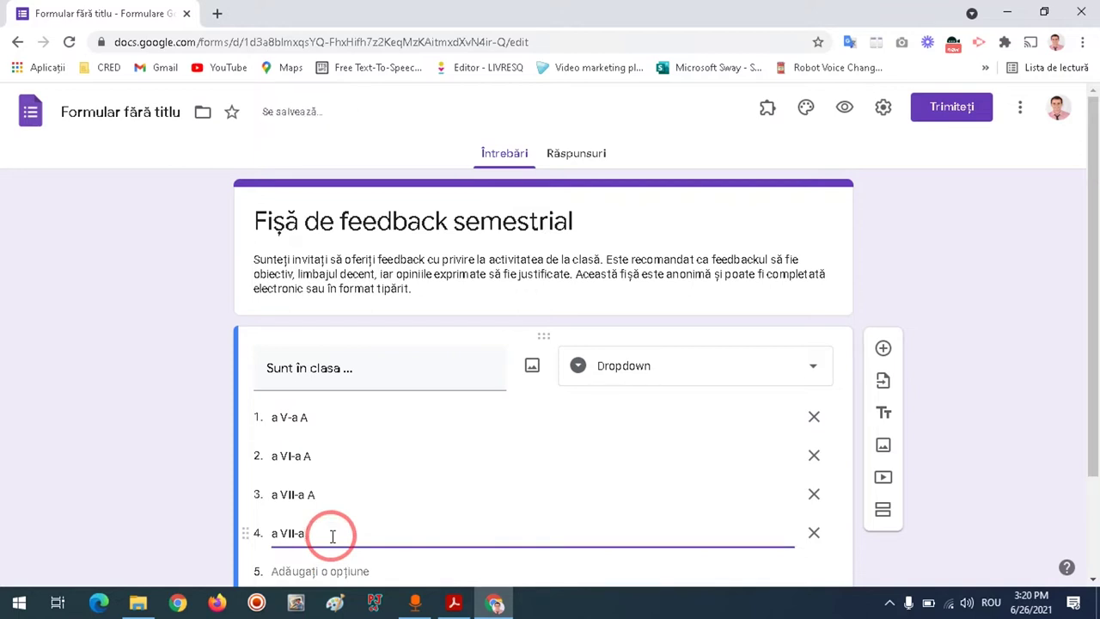
pyautogui.press('BackSpace')
pyautogui.press('BackSpace')
pyautogui.write('I-a A')
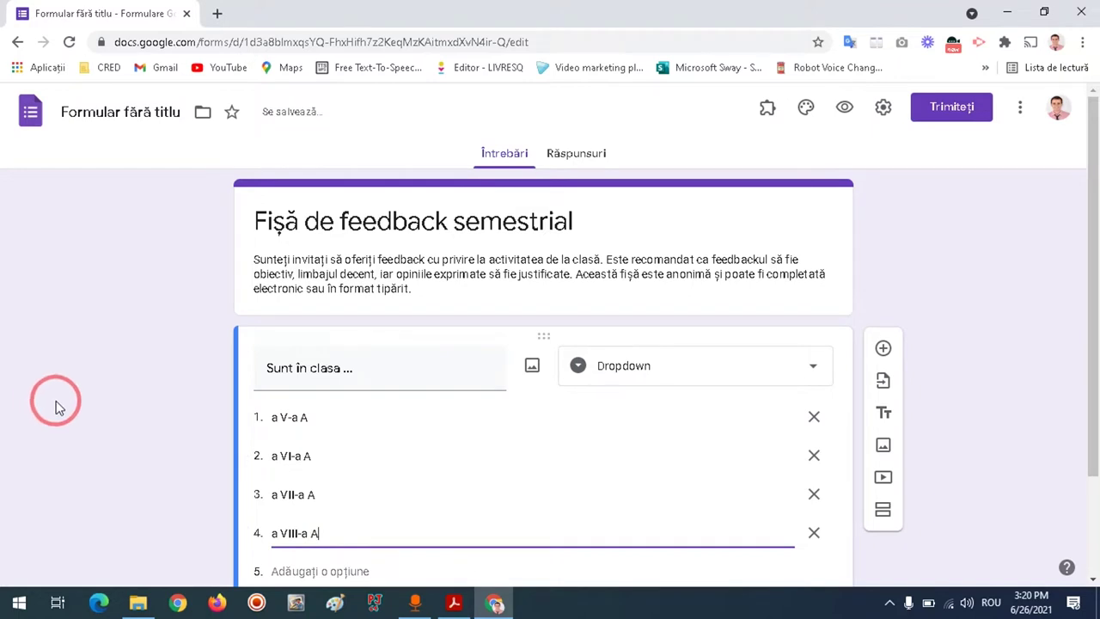
# Make the "Sunt în clasa ..." question mandatory
pyautogui.scroll(-1, 56, 408)
pyautogui.click(783, 563)
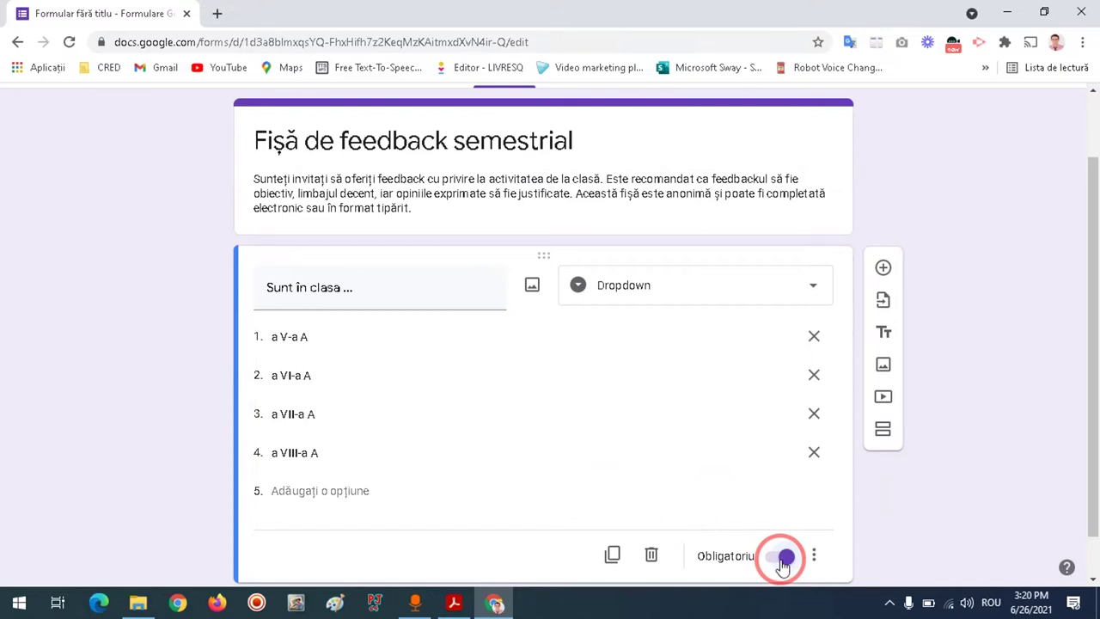
pyautogui.scroll(1, 418, 371)
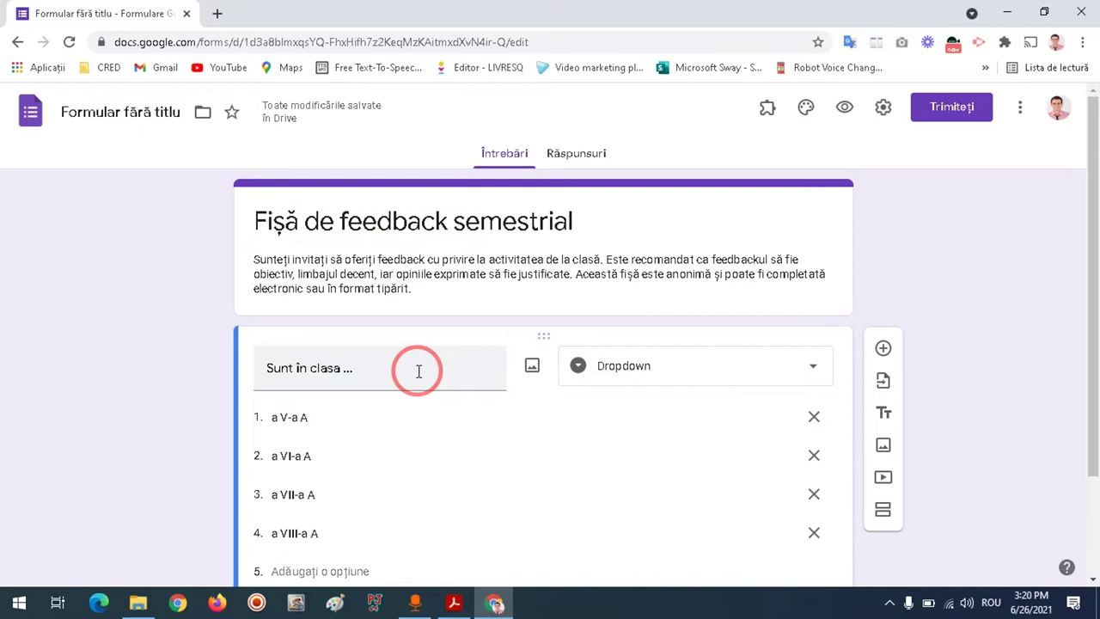
# Limit the form to one response per respondent, review the presentation and quiz settings, and save the form settings
pyautogui.click(881, 110)
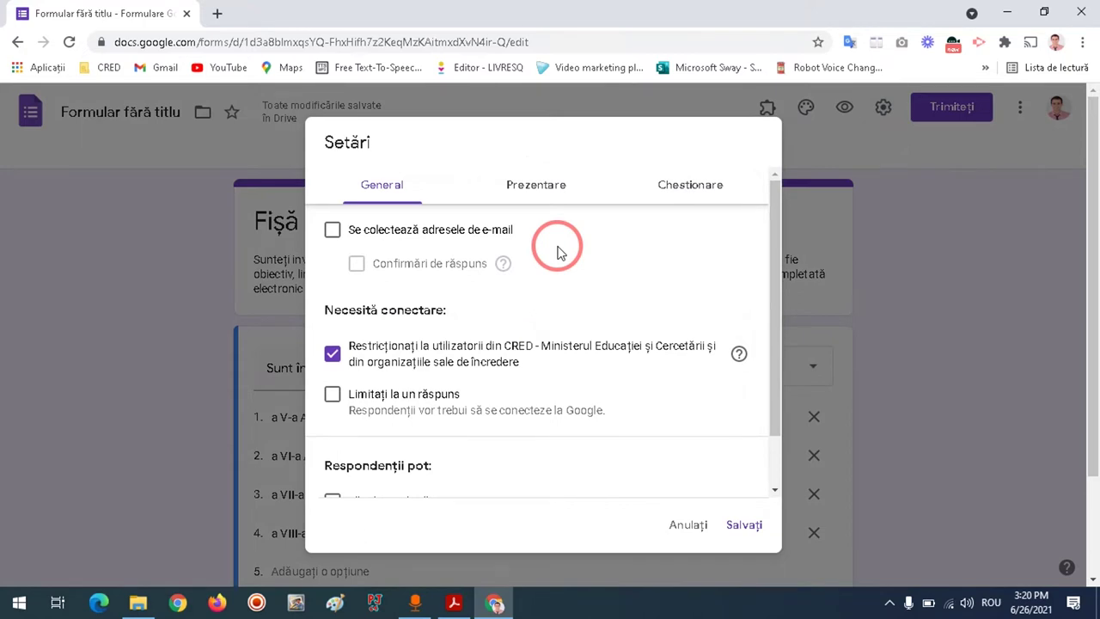
pyautogui.click(675, 185)
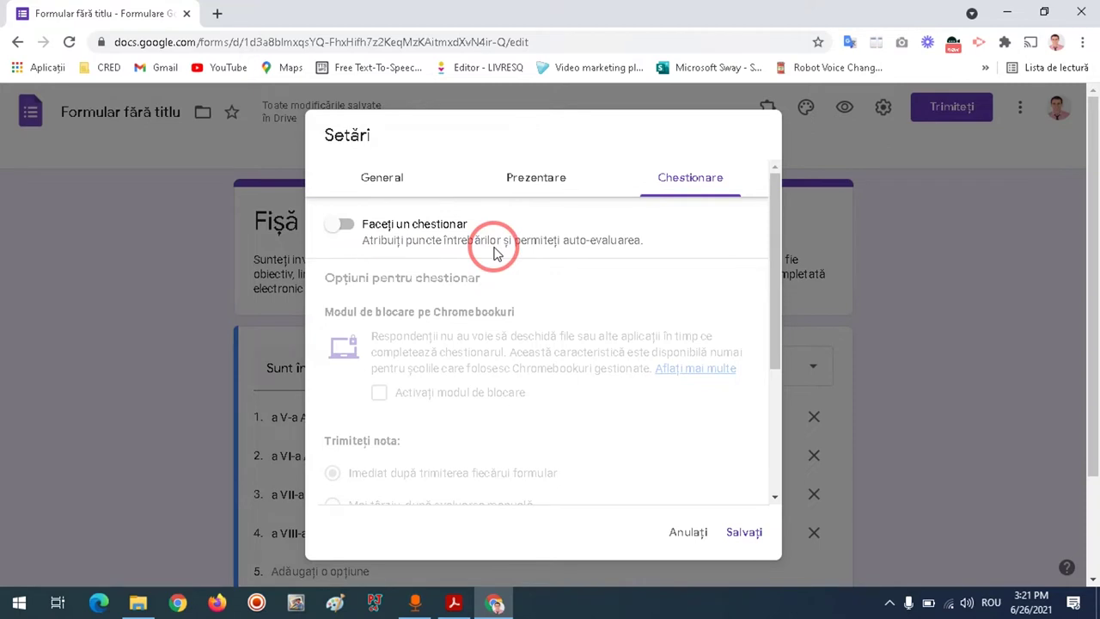
pyautogui.click(382, 175)
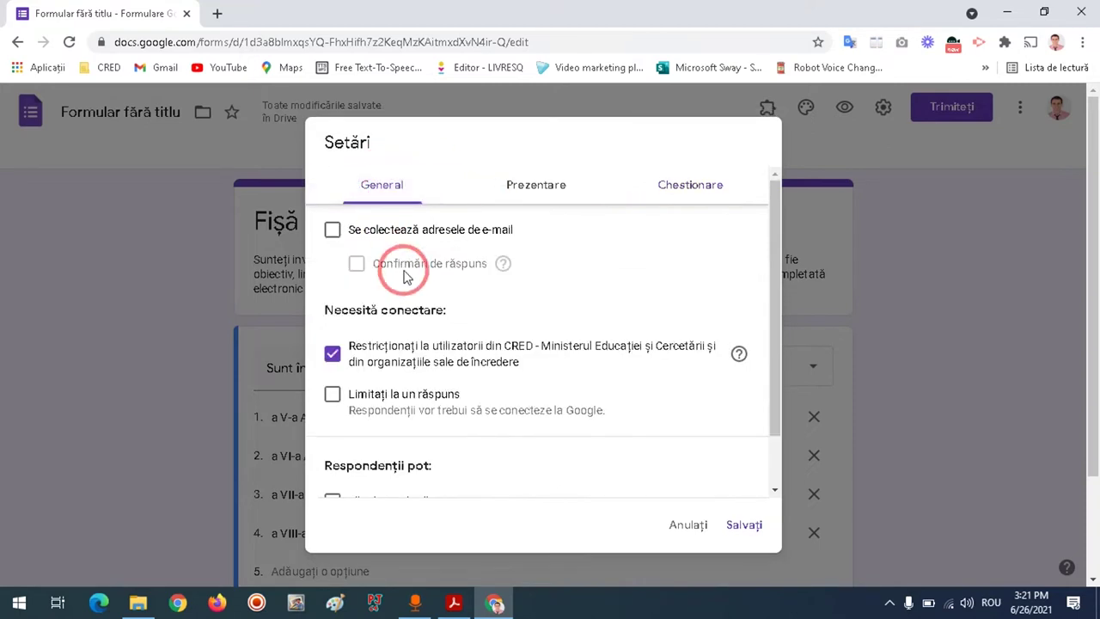
pyautogui.scroll(-1, 400, 297)
pyautogui.click(392, 333)
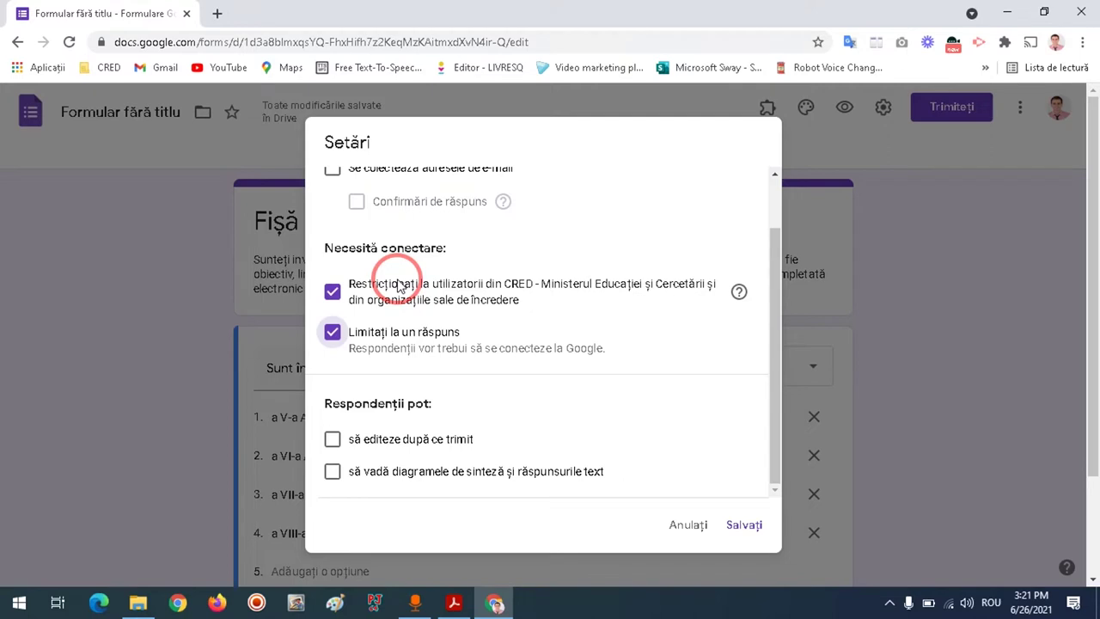
pyautogui.scroll(-1, 461, 373)
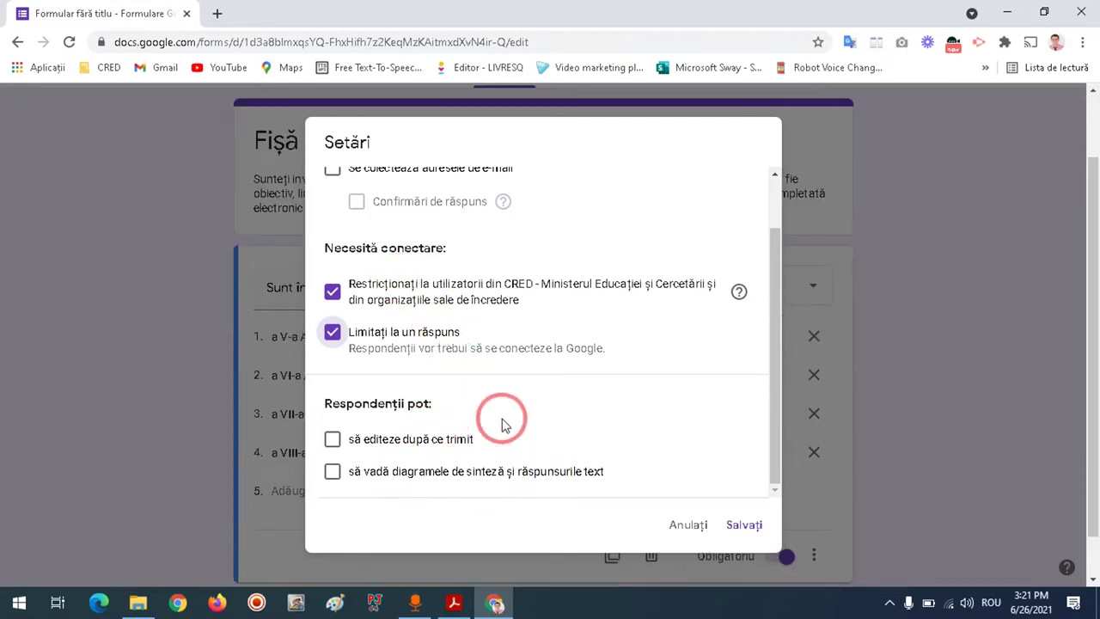
pyautogui.scroll(2, 479, 391)
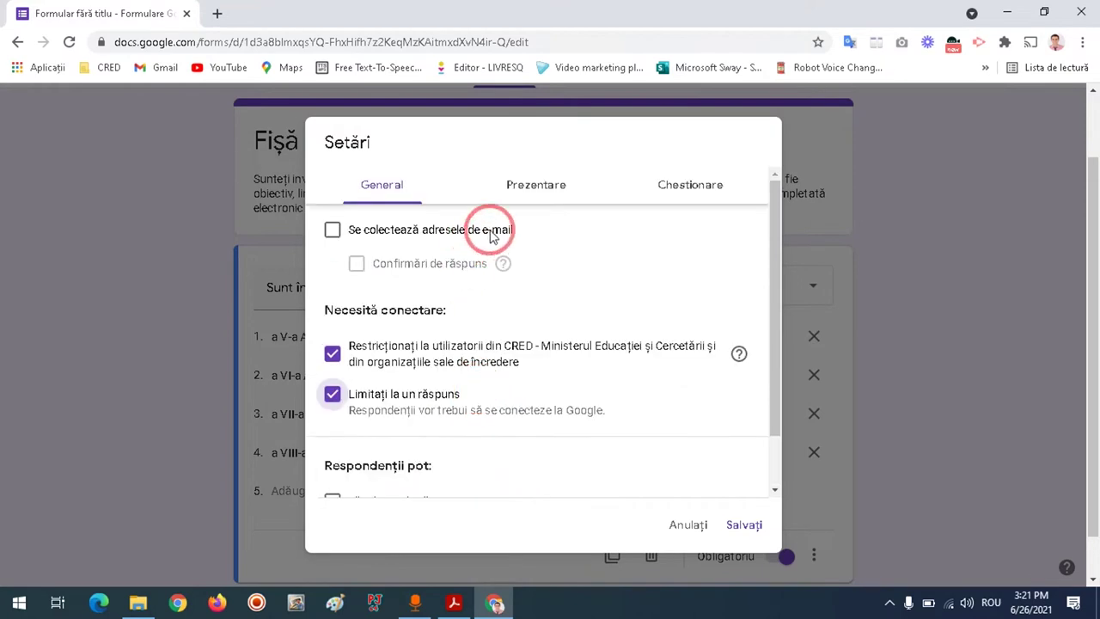
pyautogui.click(536, 185)
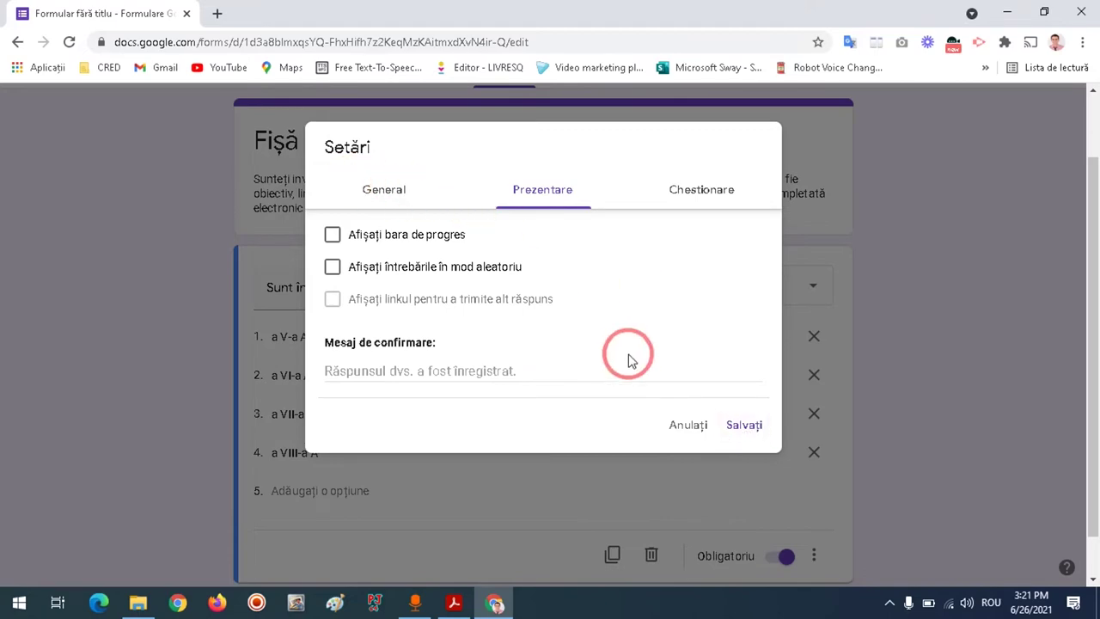
pyautogui.click(738, 424)
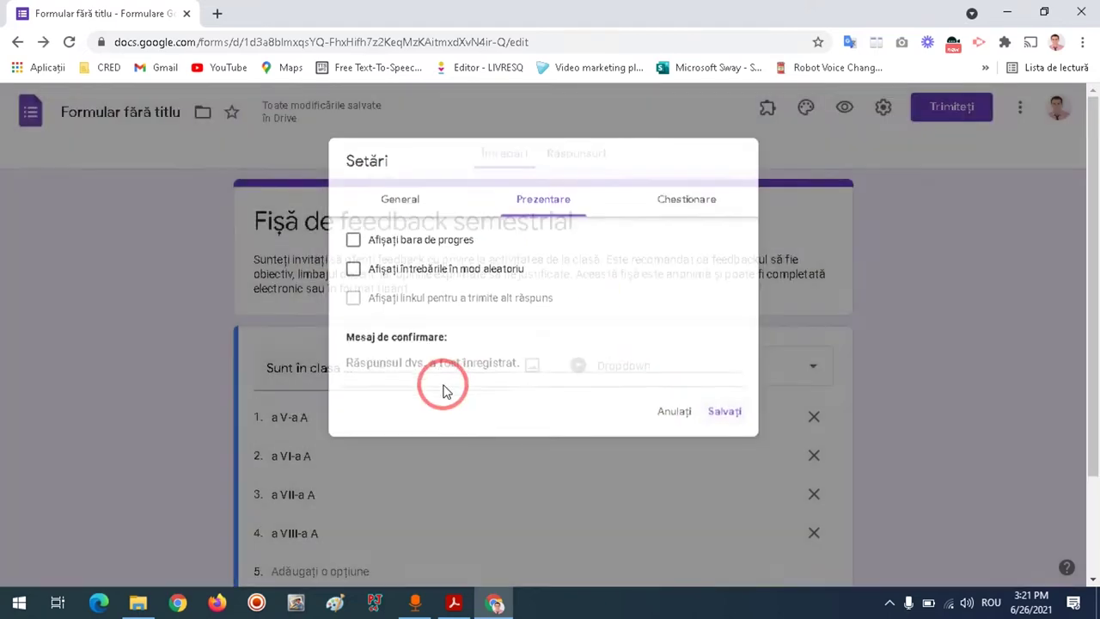
# Add a question titled "Cadrul didactic căruia îi acorzi feedback predă disciplina: ...........................", copying the text from the methodology PDF
pyautogui.scroll(-3, 255, 344)
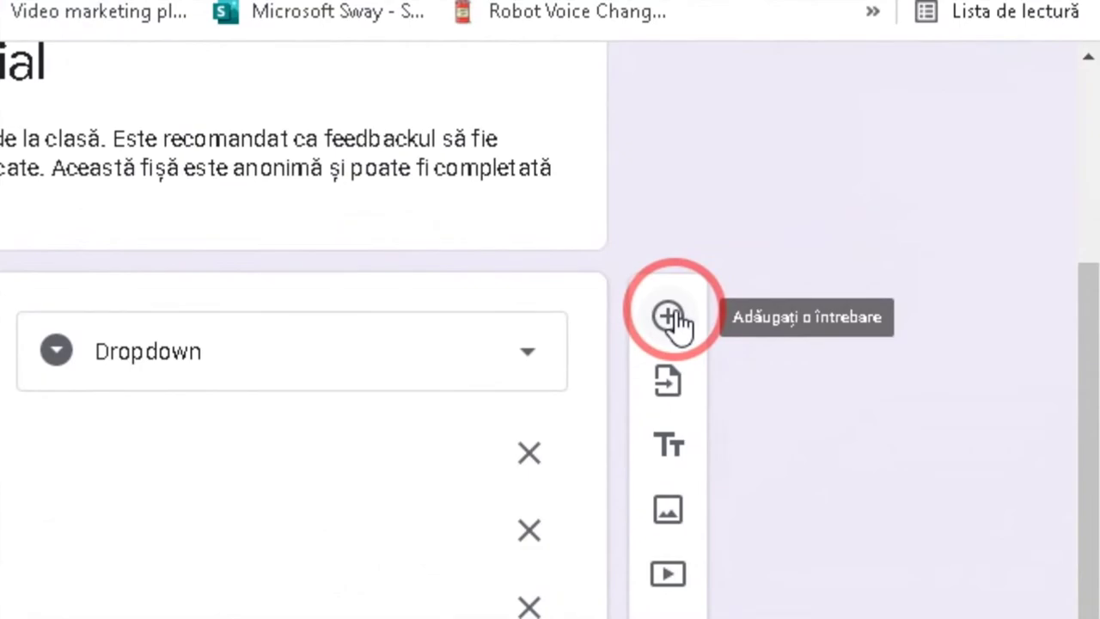
pyautogui.click(670, 317)
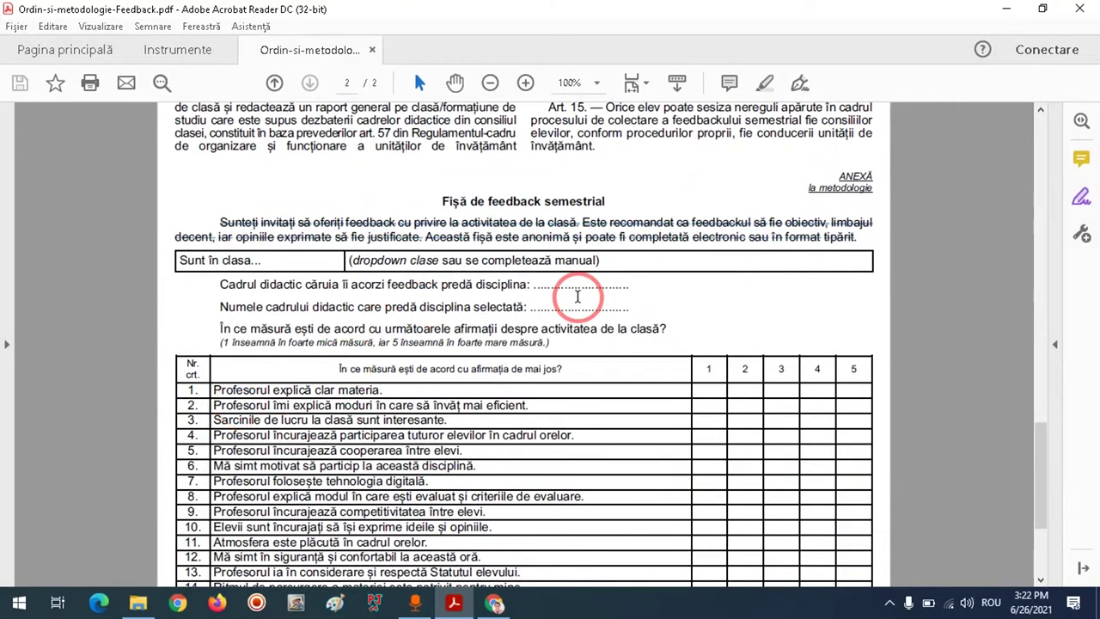
pyautogui.moveTo(630, 288); pyautogui.dragTo(220, 285)
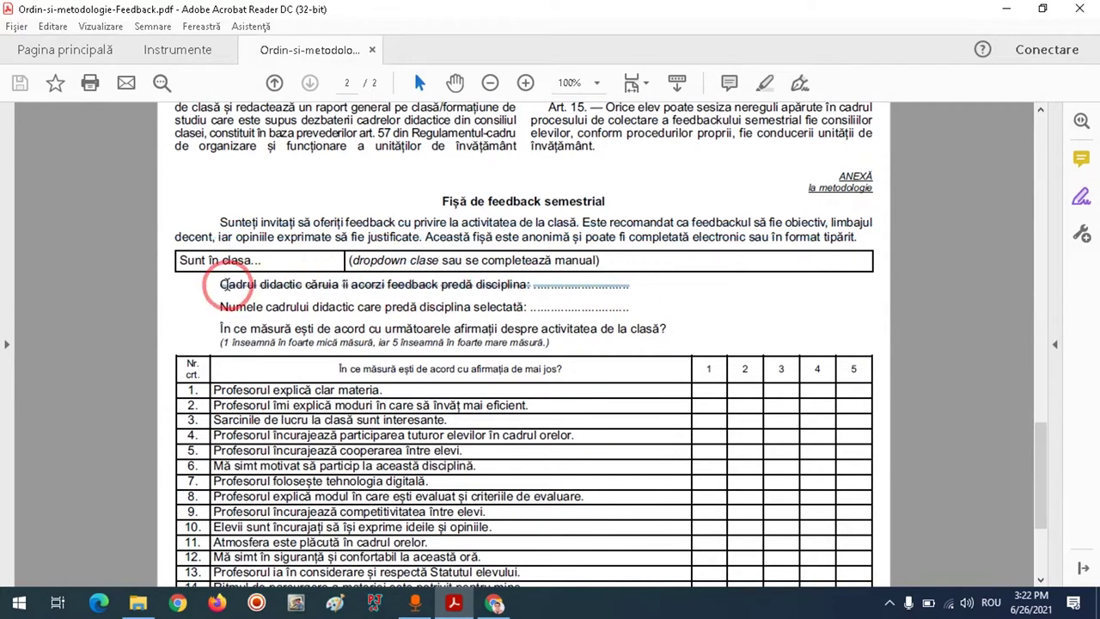
pyautogui.click(494, 603)
pyautogui.click(334, 478)
pyautogui.hotkey('ctrl', 'v')
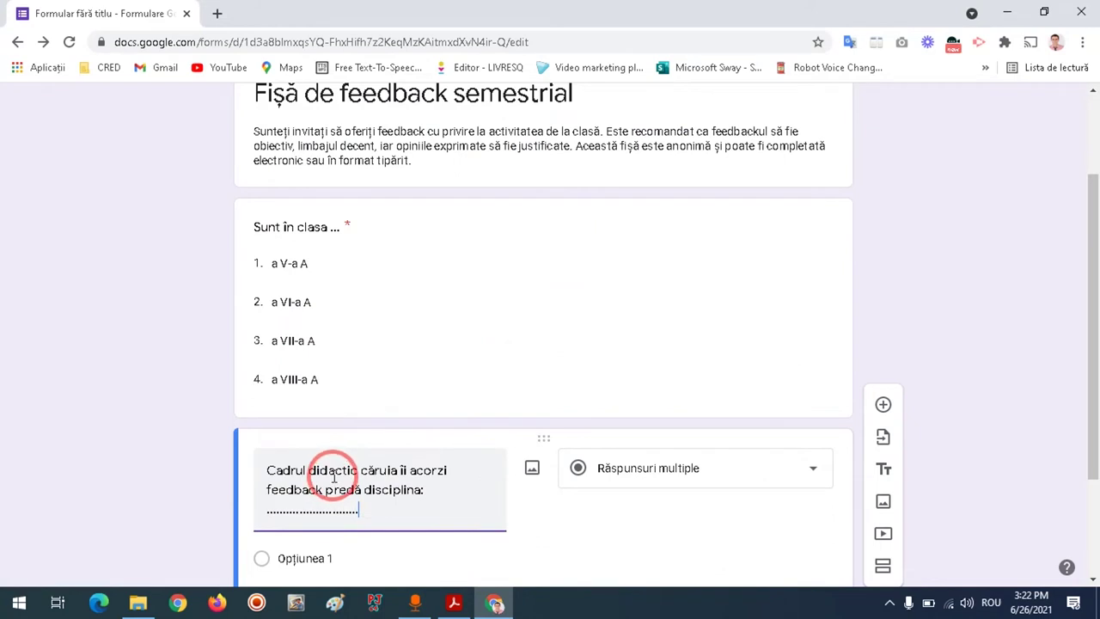
# Set the answer type of the "Cadrul didactic căruia îi acorzi feedback predă disciplina" question to Dropdown
pyautogui.scroll(-2, 407, 481)
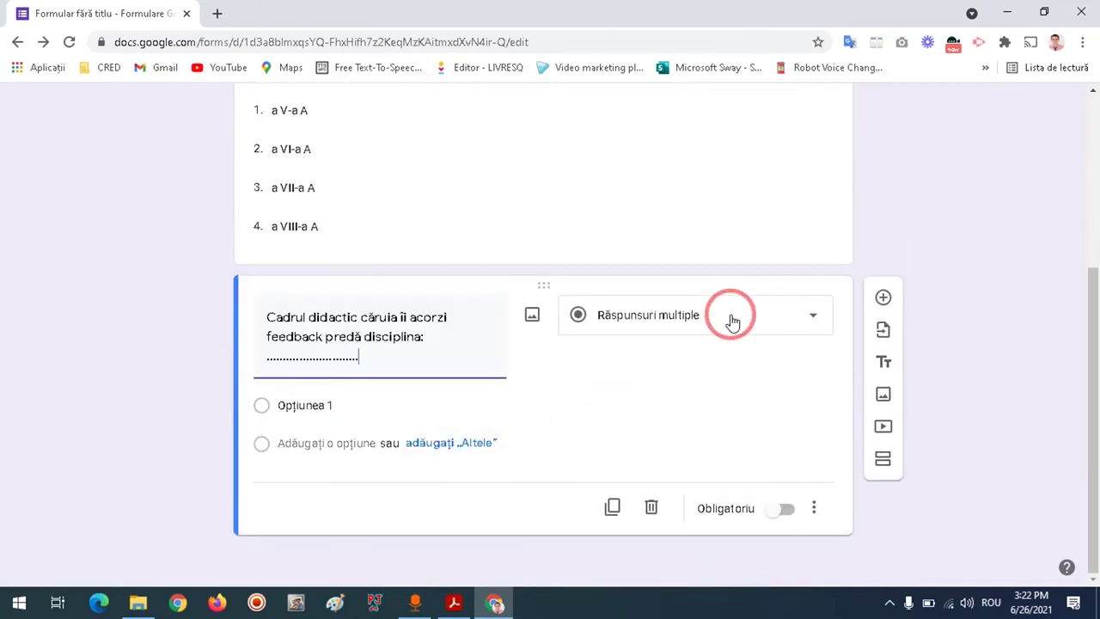
pyautogui.click(732, 320)
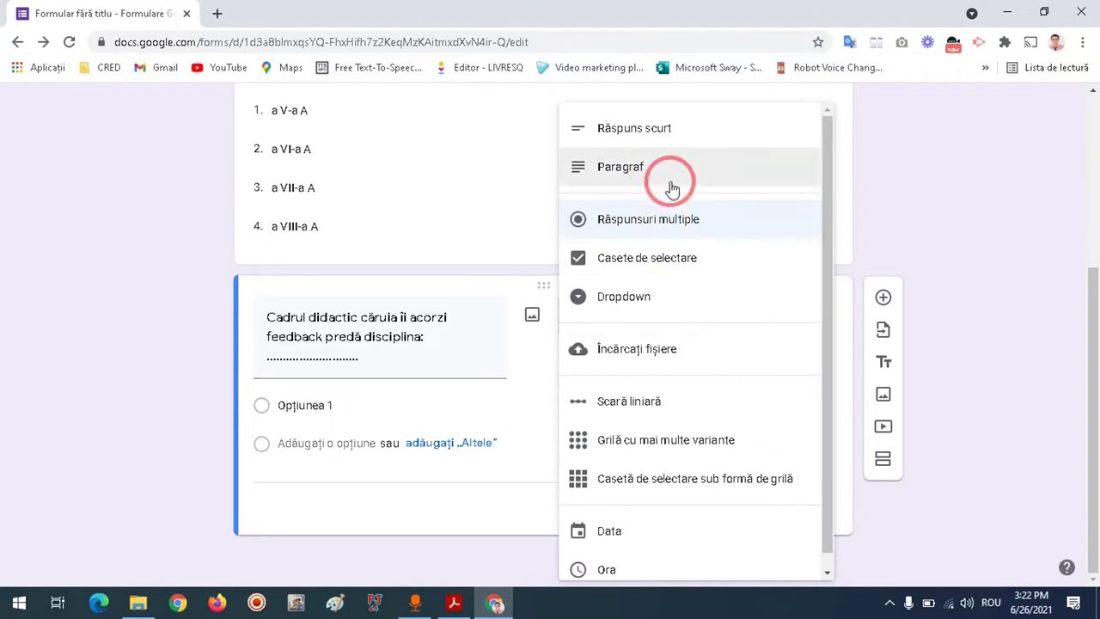
pyautogui.click(644, 295)
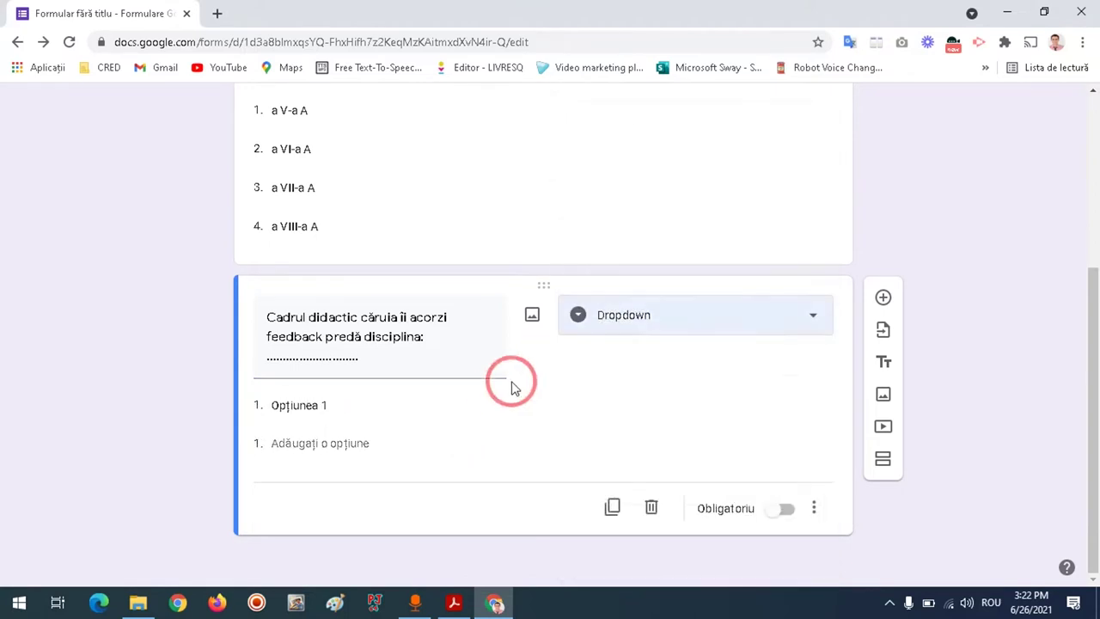
# Enter "Limba și literatura română", "Matematică" and "Geografie" as the options of the discipline dropdown
pyautogui.click(351, 411)
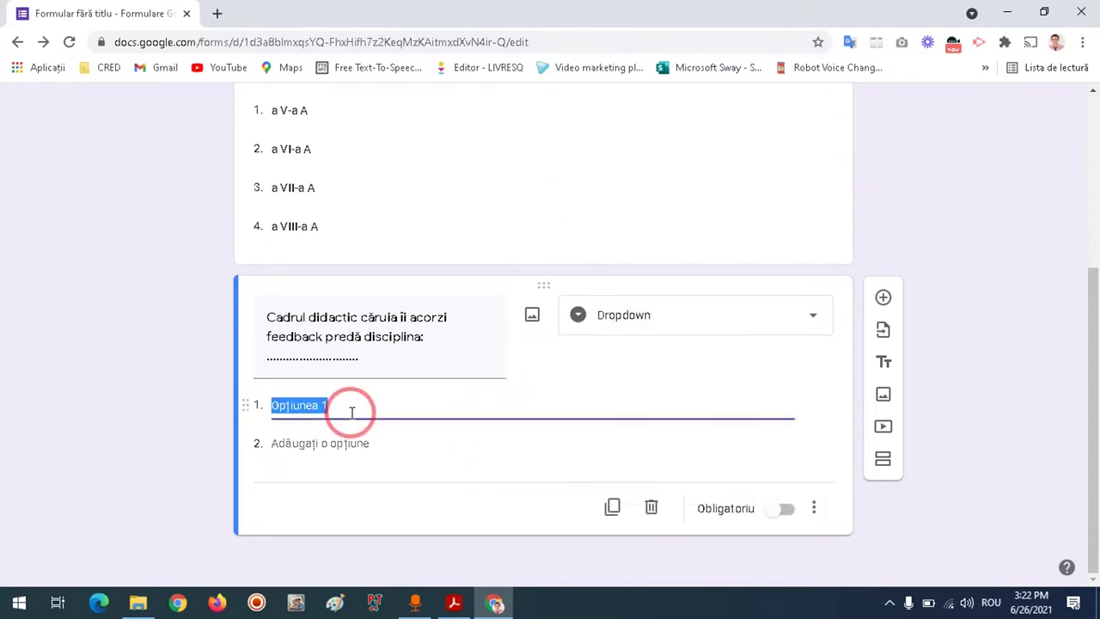
pyautogui.write('Limba și literatura română')
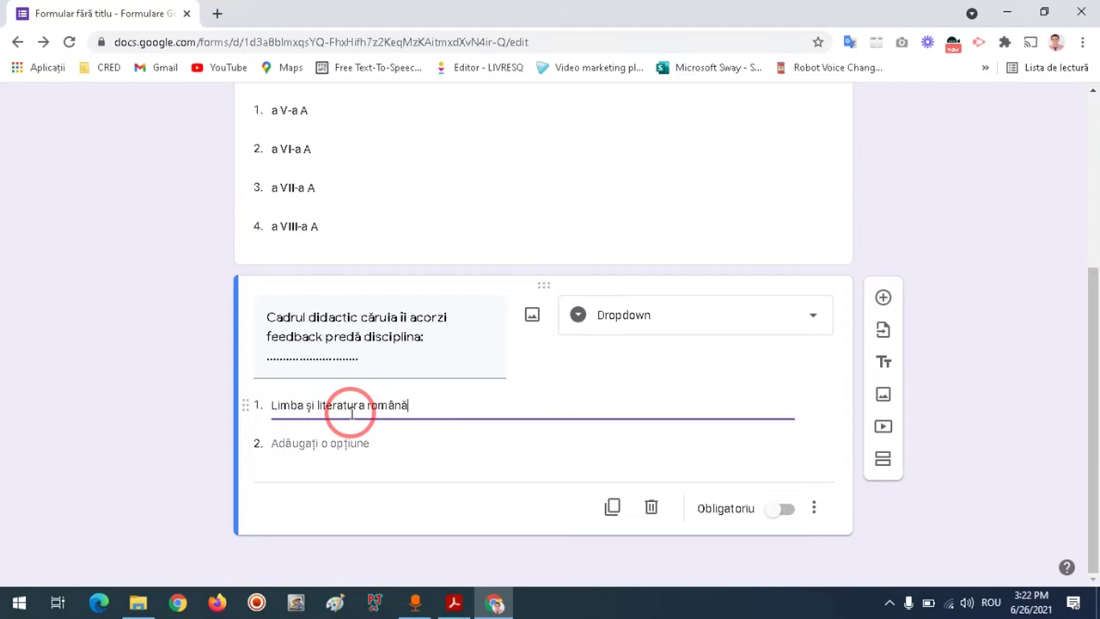
pyautogui.click(342, 443)
pyautogui.write('atematică')
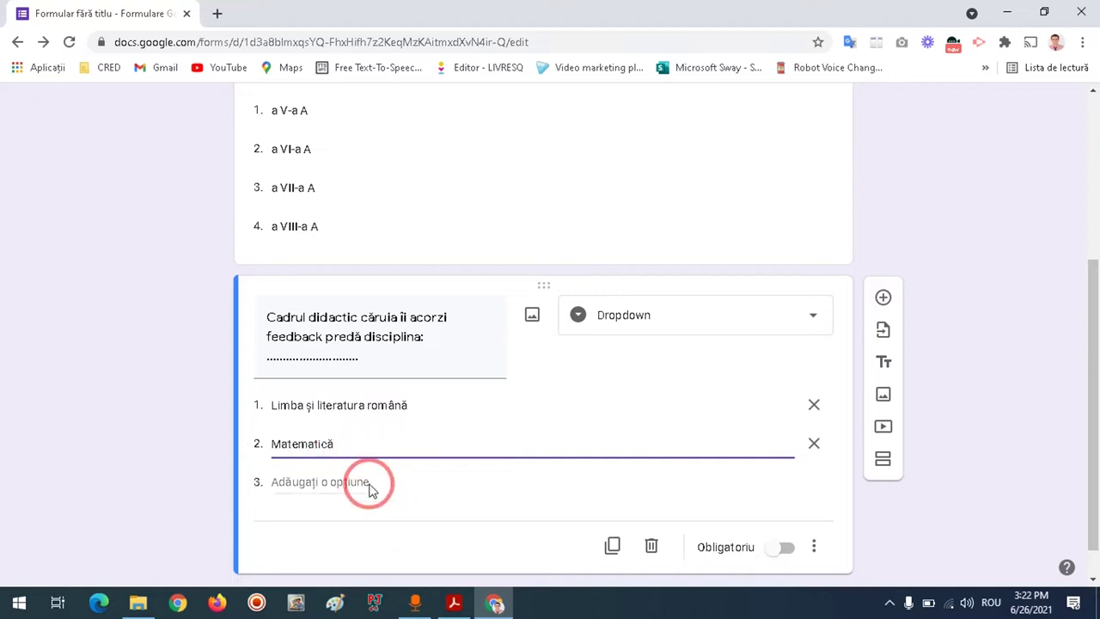
pyautogui.click(361, 481)
pyautogui.write('Geografie')
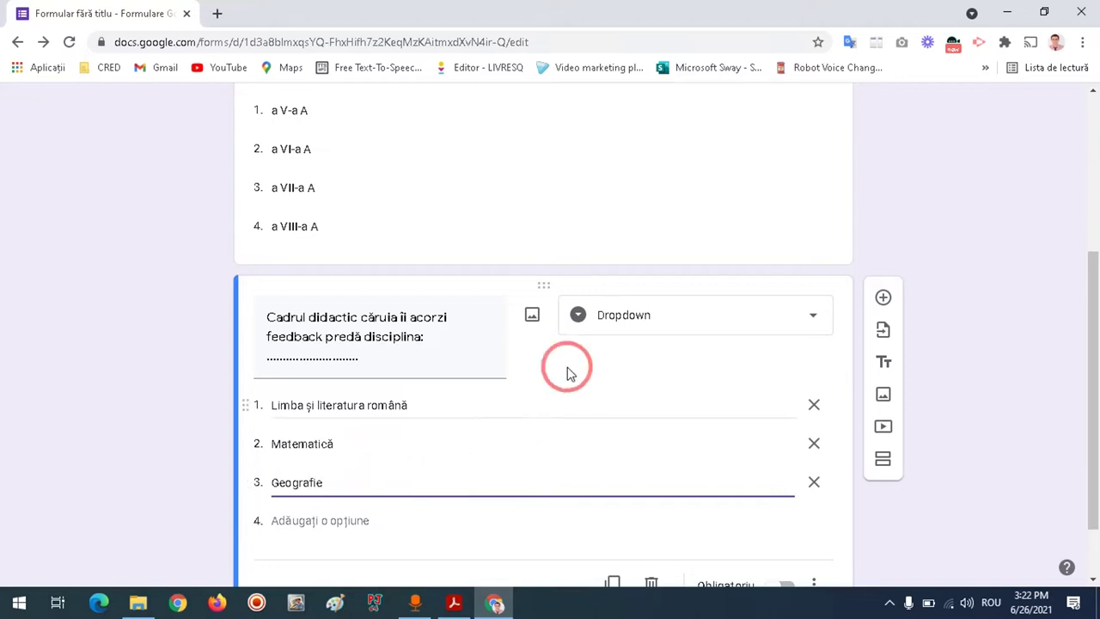
# Try the Răspuns scurt answer type on the discipline question and return it to Dropdown
pyautogui.click(649, 373)
pyautogui.click(671, 314)
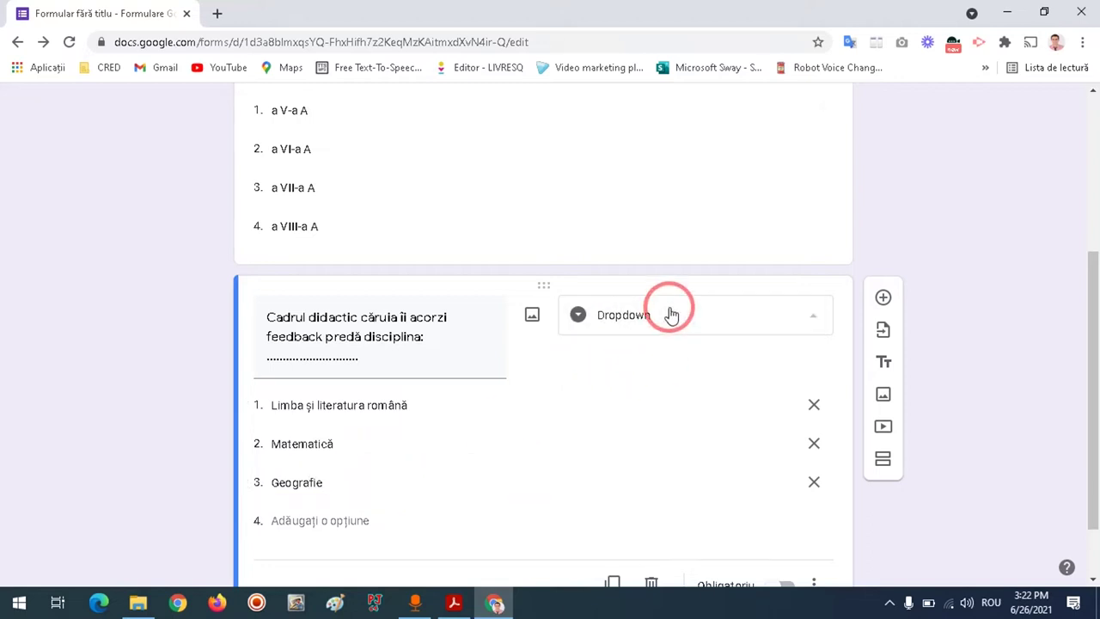
pyautogui.click(629, 137)
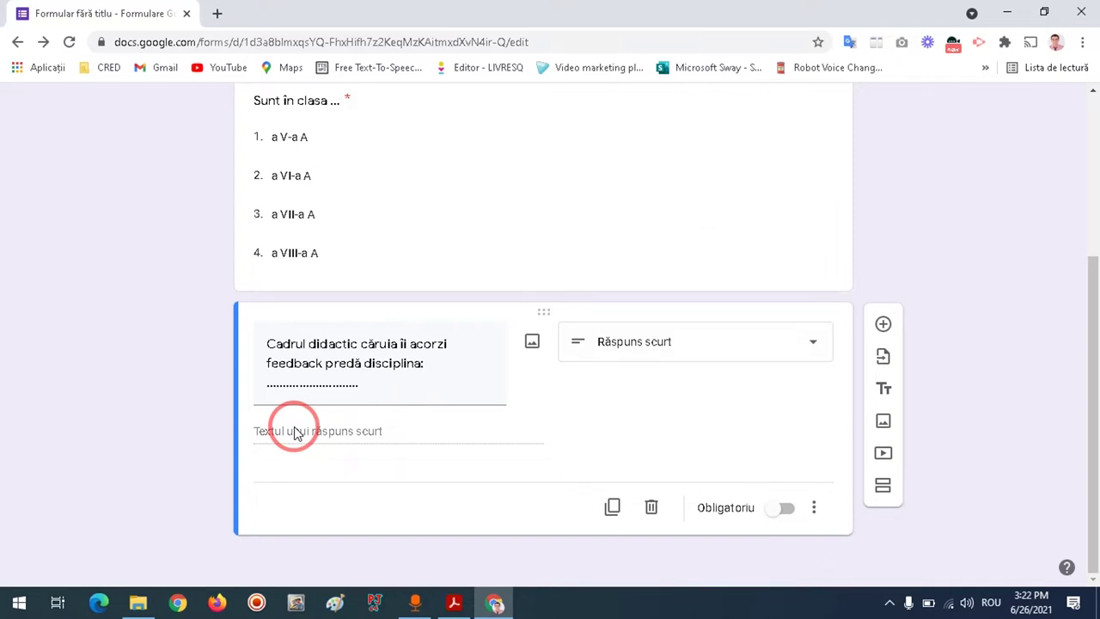
pyautogui.click(697, 348)
pyautogui.click(658, 289)
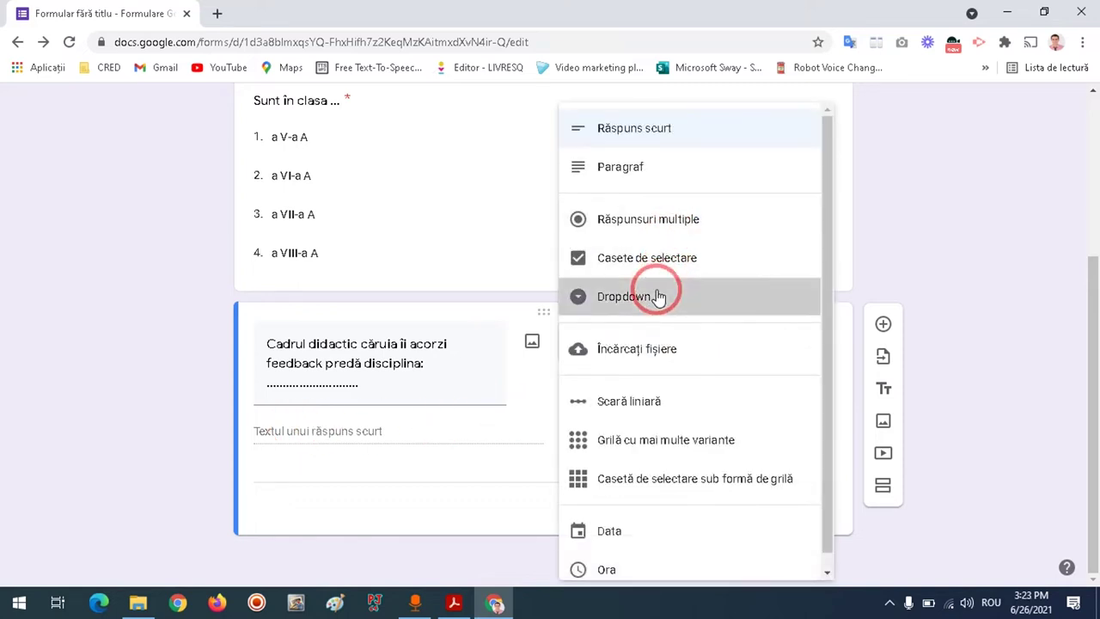
# Enter "Geografie" and "Matematică" as the two options of the discipline dropdown
pyautogui.click(329, 439)
pyautogui.write('G')
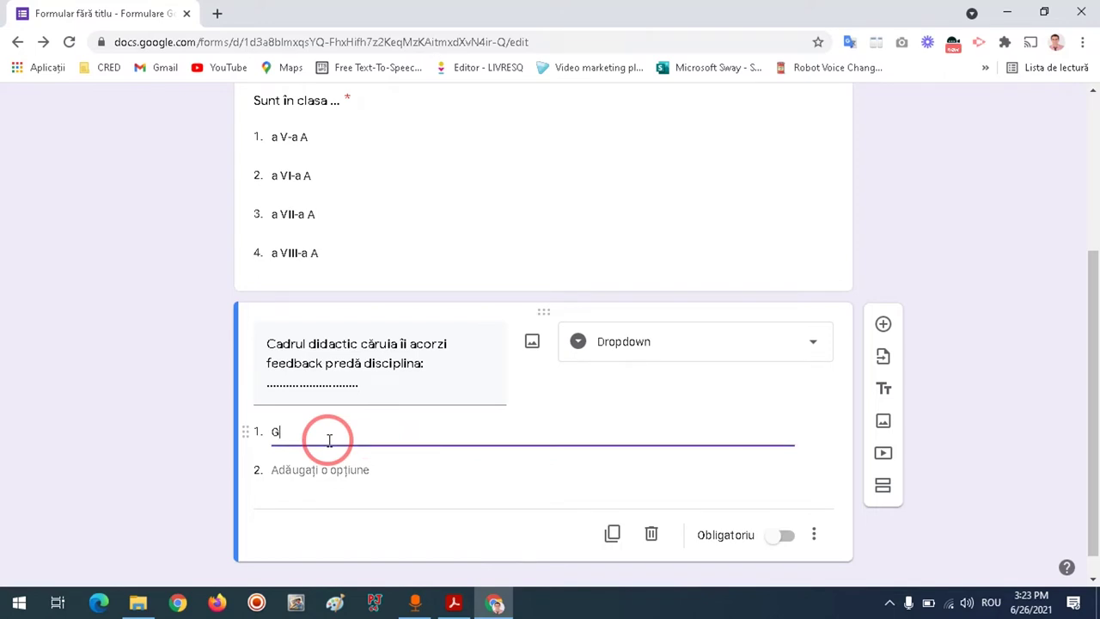
pyautogui.write('eografie')
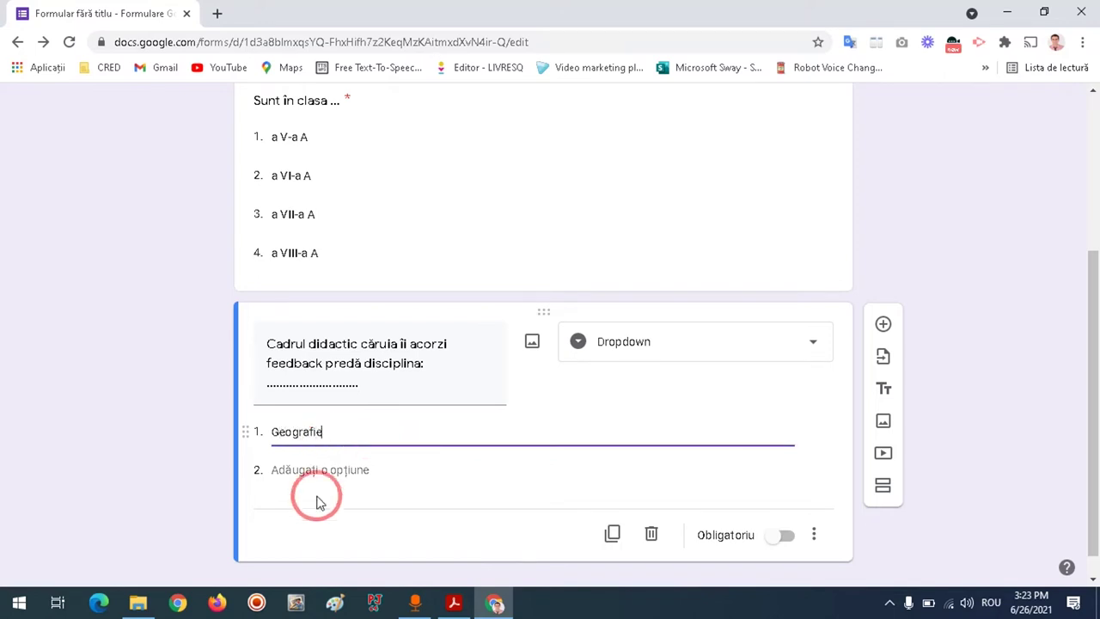
pyautogui.click(327, 470)
pyautogui.write('atematică')
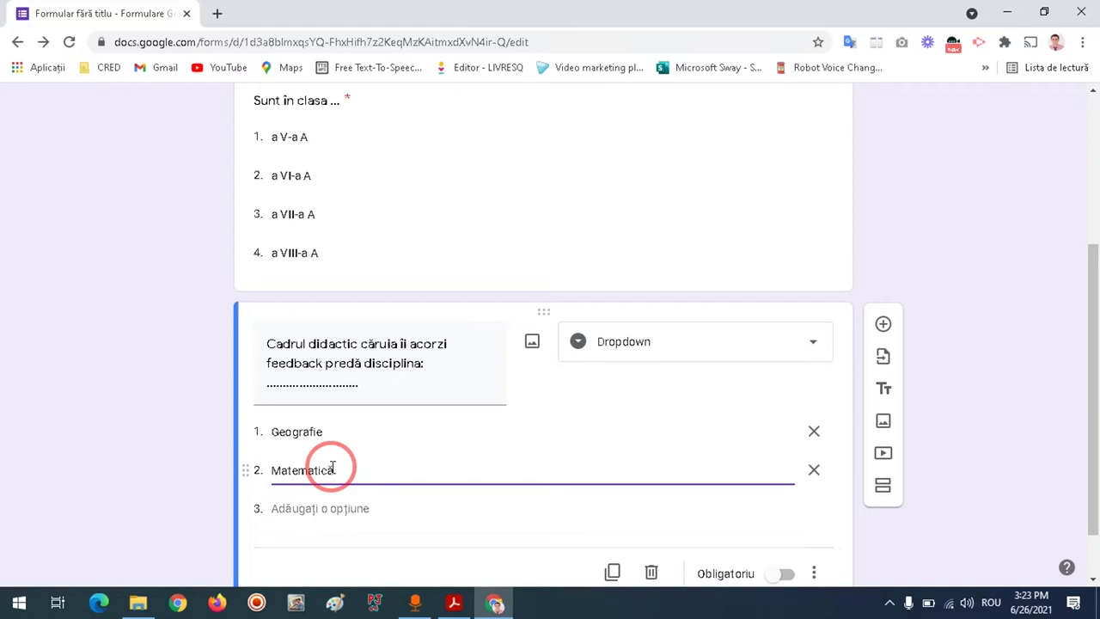
pyautogui.scroll(-1, 171, 407)
pyautogui.click(301, 496)
# Add a question titled "Numele cadrului didactic care predă disciplina selectată: ...........................", copying the text from the methodology PDF
pyautogui.click(884, 261)
pyautogui.click(454, 603)
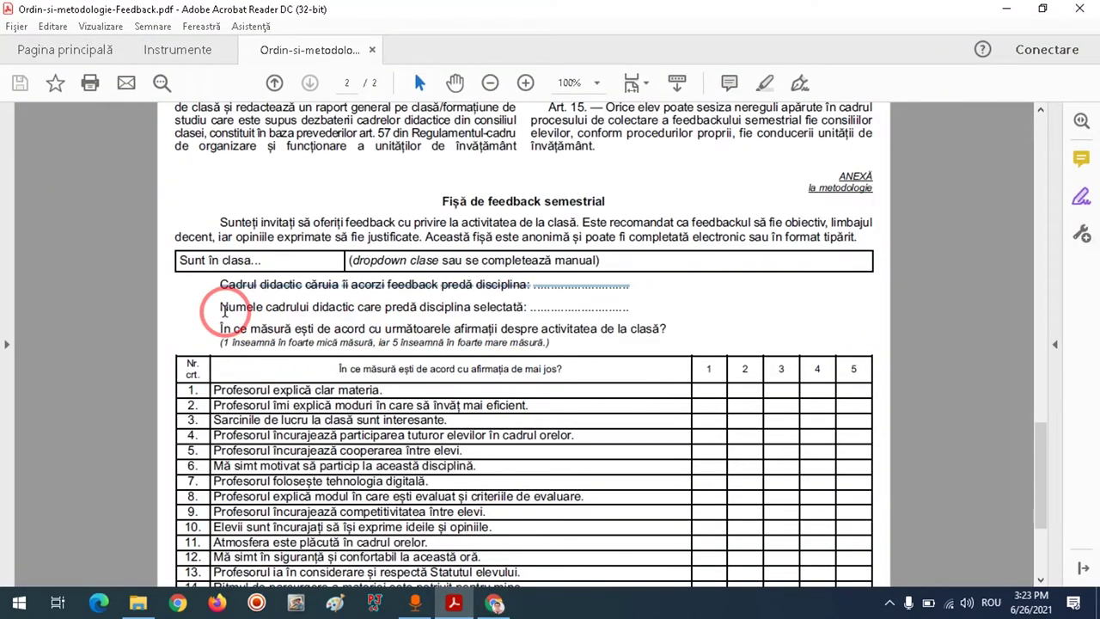
pyautogui.moveTo(223, 312); pyautogui.dragTo(638, 307)
pyautogui.click(621, 358)
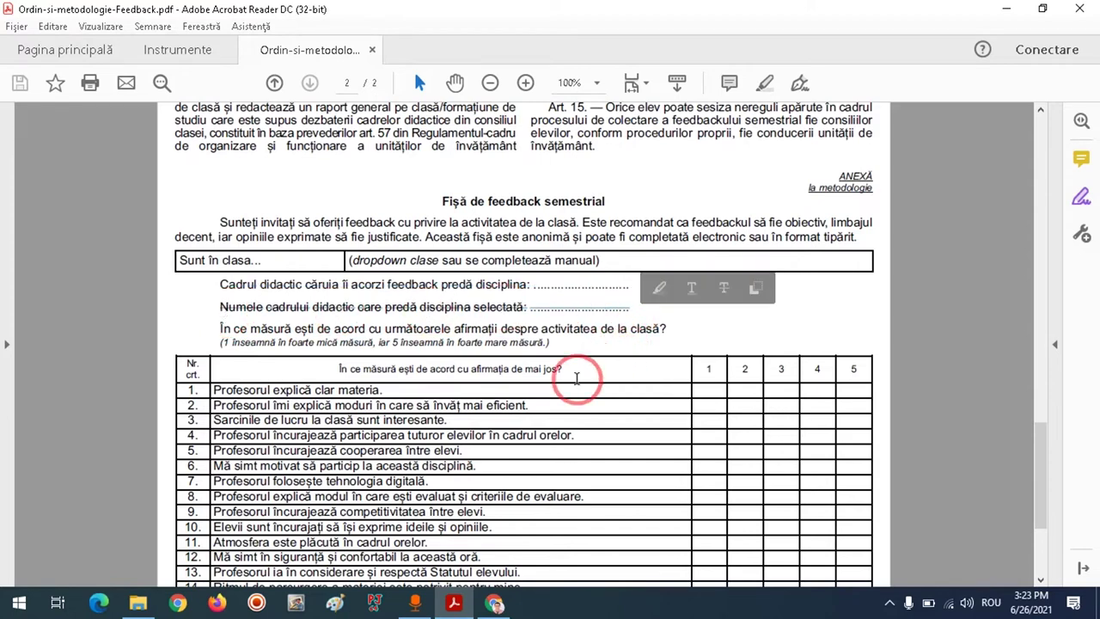
pyautogui.click(494, 602)
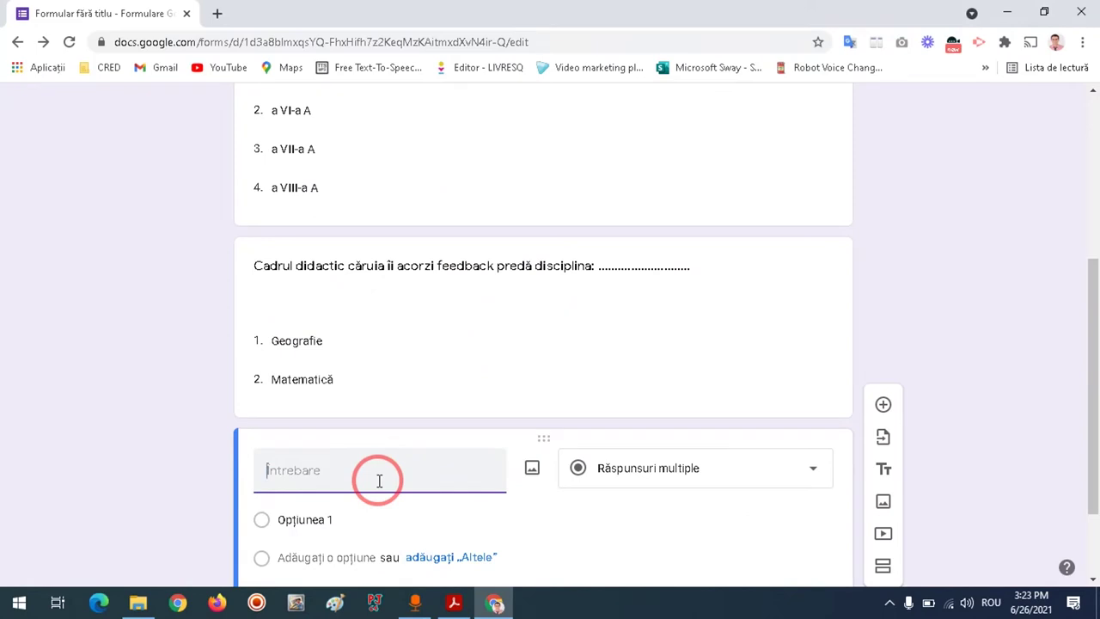
pyautogui.write('Numele cadrului didactic care predă disciplina selectată: ...........................')
# Set the answer type of the "Numele cadrului didactic care predă disciplina selectată" question to Dropdown
pyautogui.scroll(-1, 368, 506)
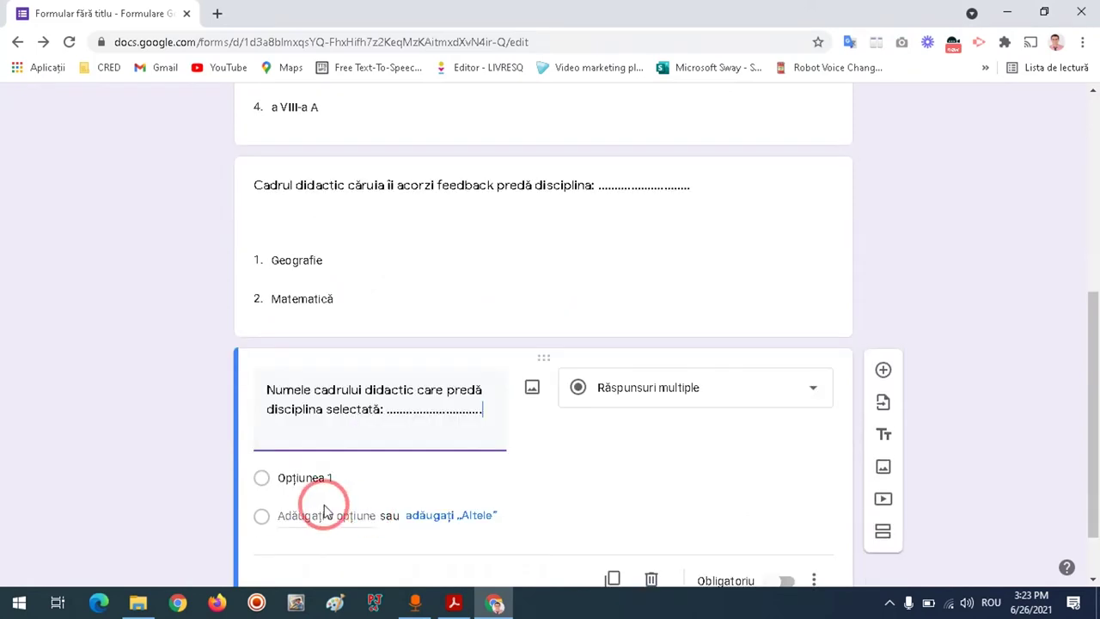
pyautogui.click(658, 385)
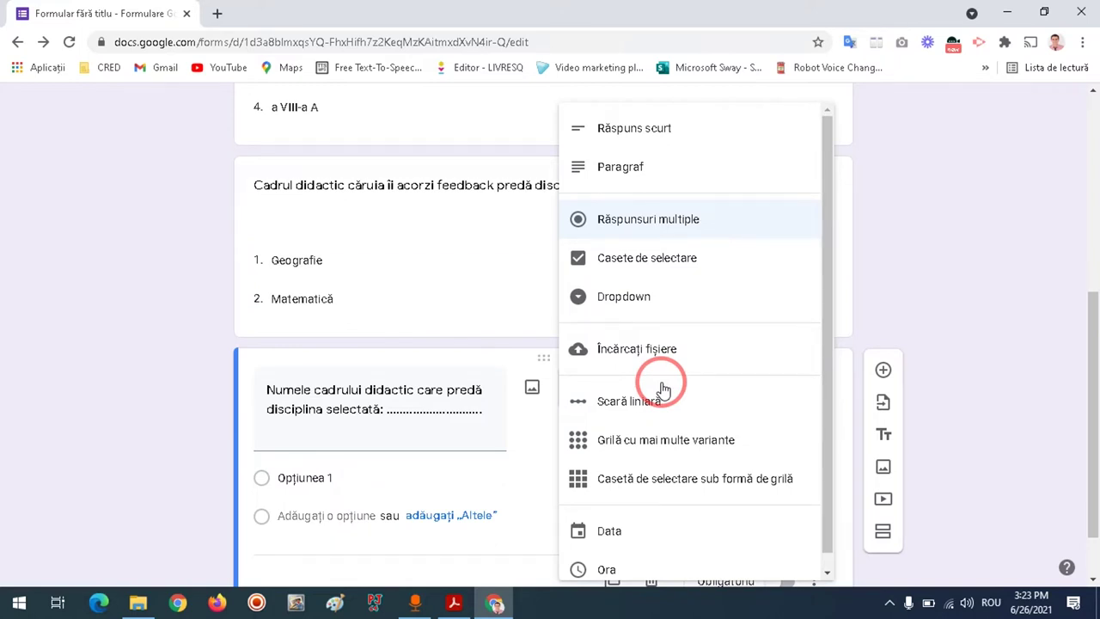
pyautogui.click(633, 297)
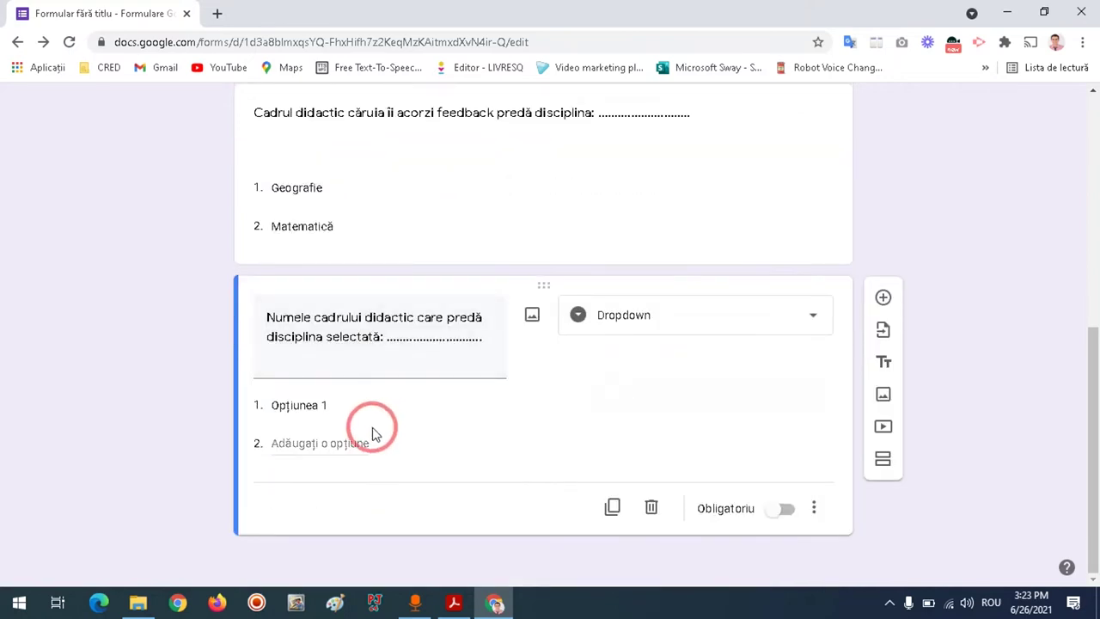
# Enter "Profesor", "Profesor 2" and "Profesor 3" as options of the teacher-name dropdown and add a fourth option with its default text
pyautogui.click(329, 405)
pyautogui.write('u')
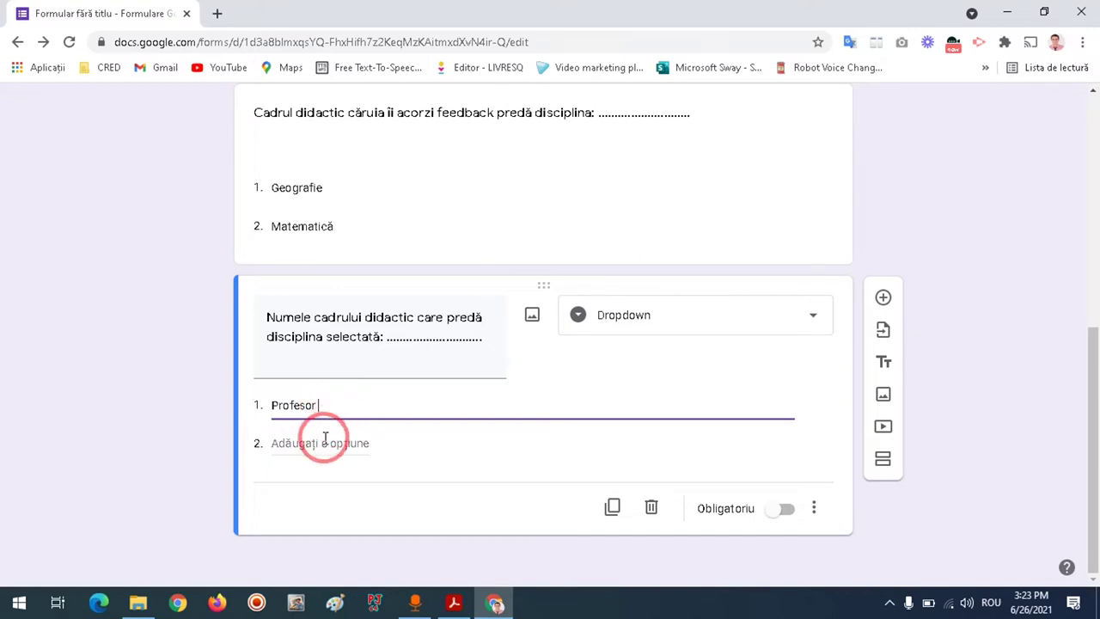
pyautogui.click(325, 442)
pyautogui.write('Profesor 2')
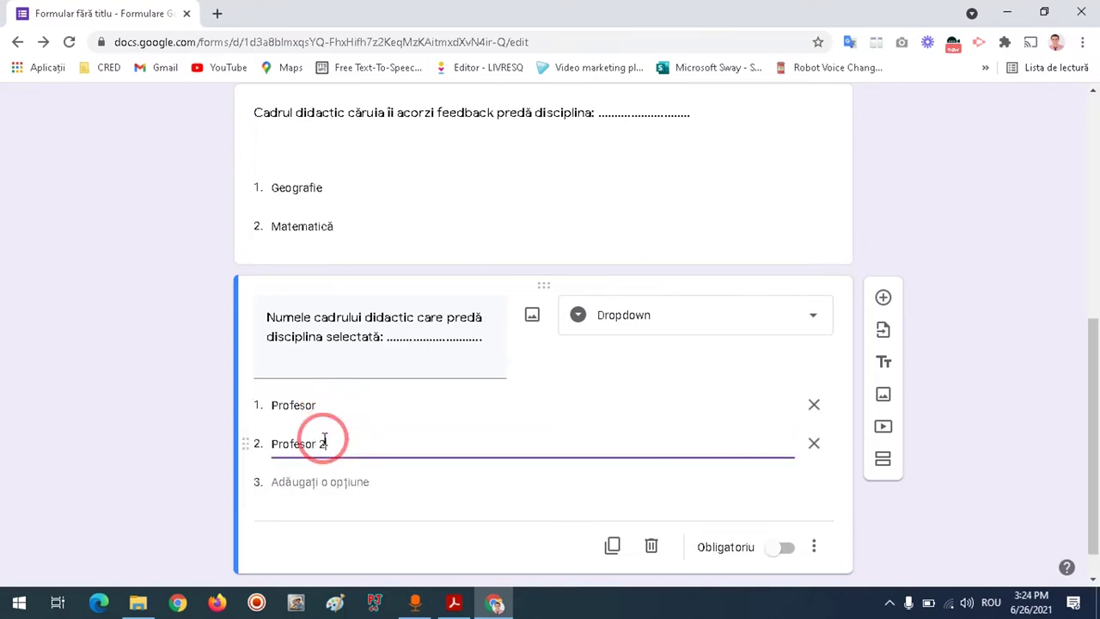
pyautogui.click(346, 480)
pyautogui.write('Profes')
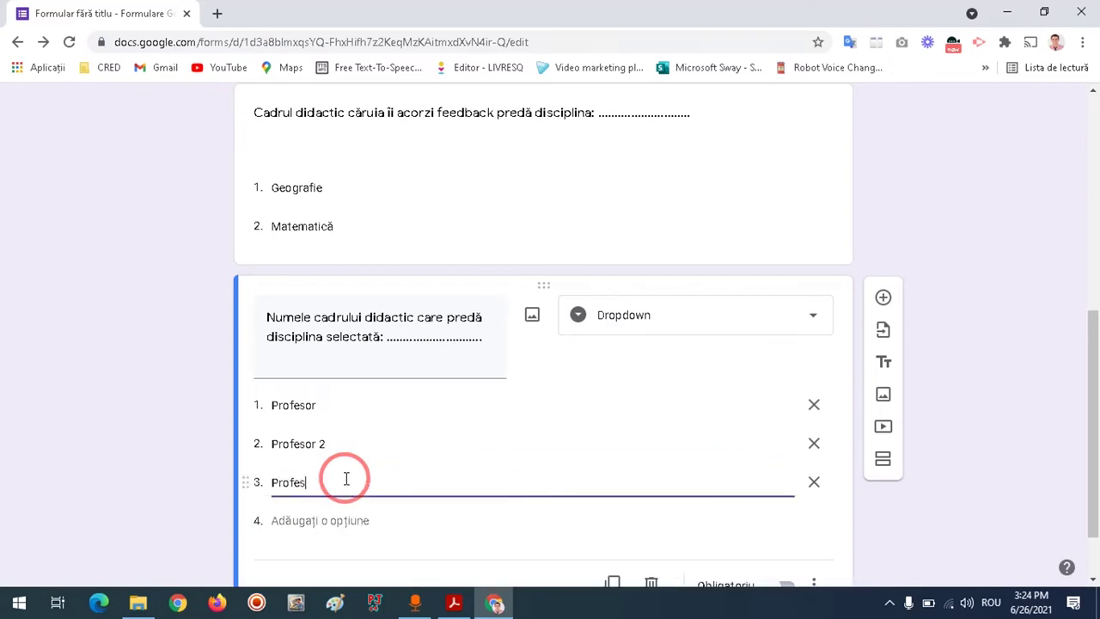
pyautogui.write('or ')
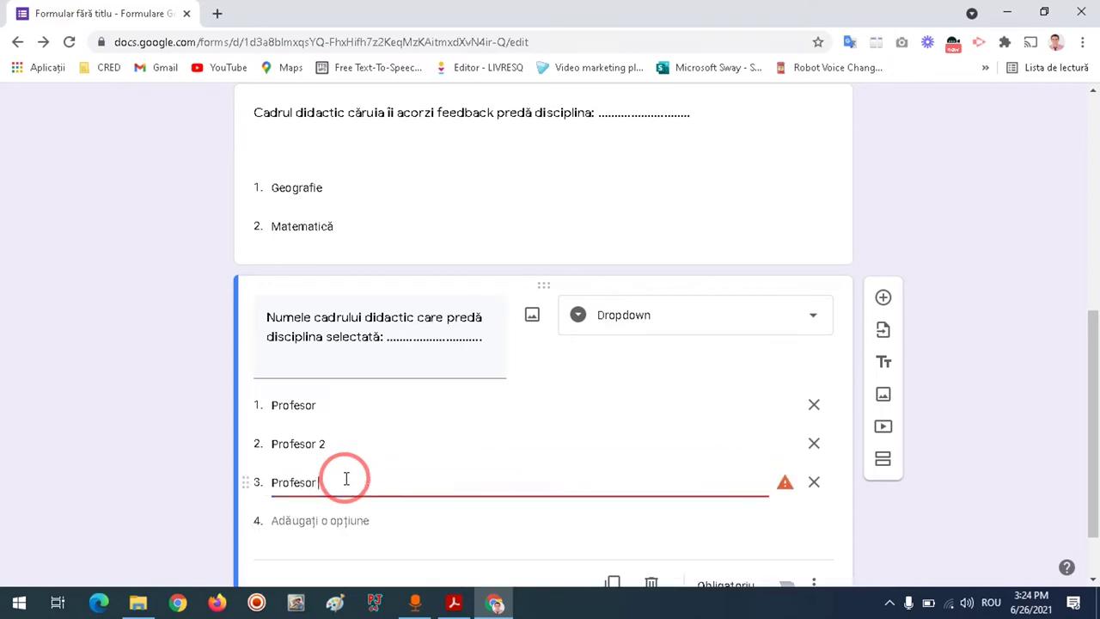
pyautogui.write('3')
pyautogui.click(322, 522)
pyautogui.scroll(-1, 163, 449)
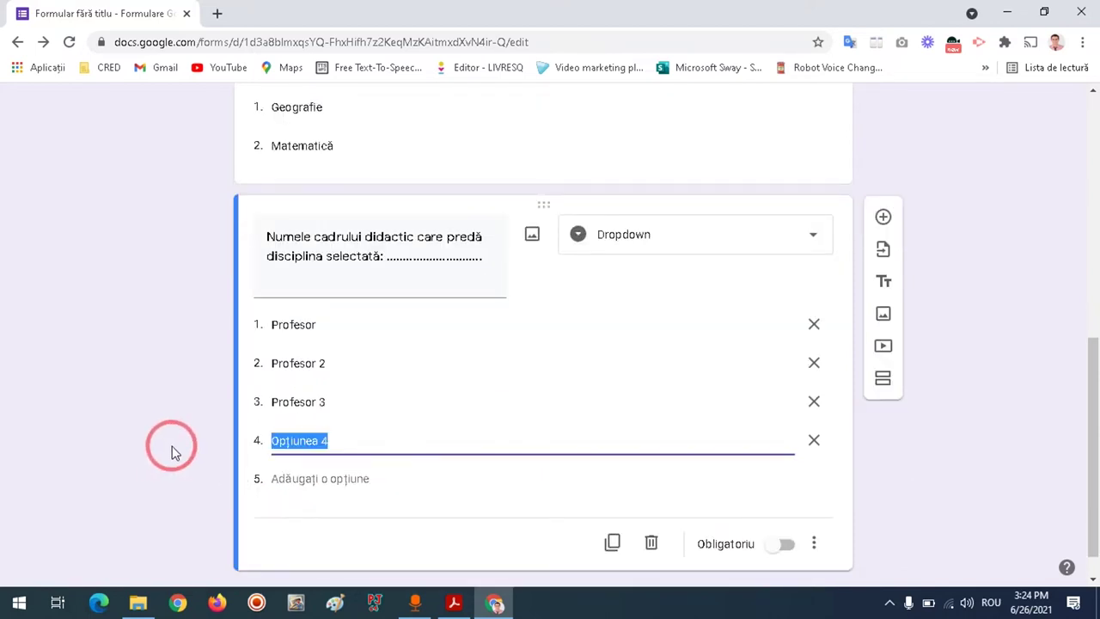
# Make the "Cadrul didactic căruia îi acorzi feedback predă disciplina" question mandatory
pyautogui.scroll(2, 176, 447)
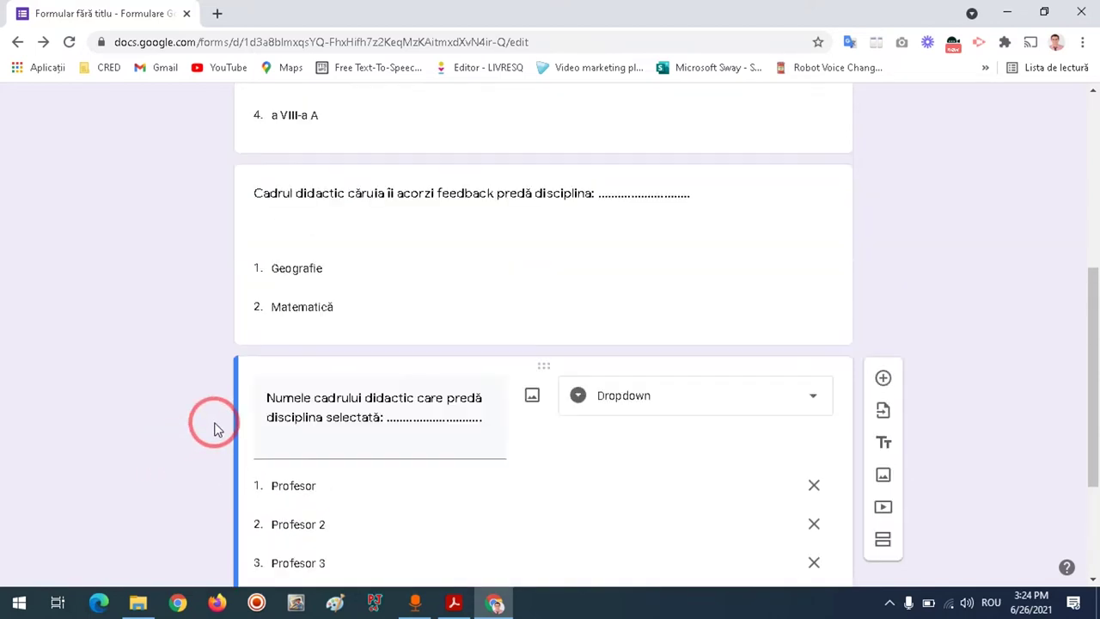
pyautogui.click(678, 300)
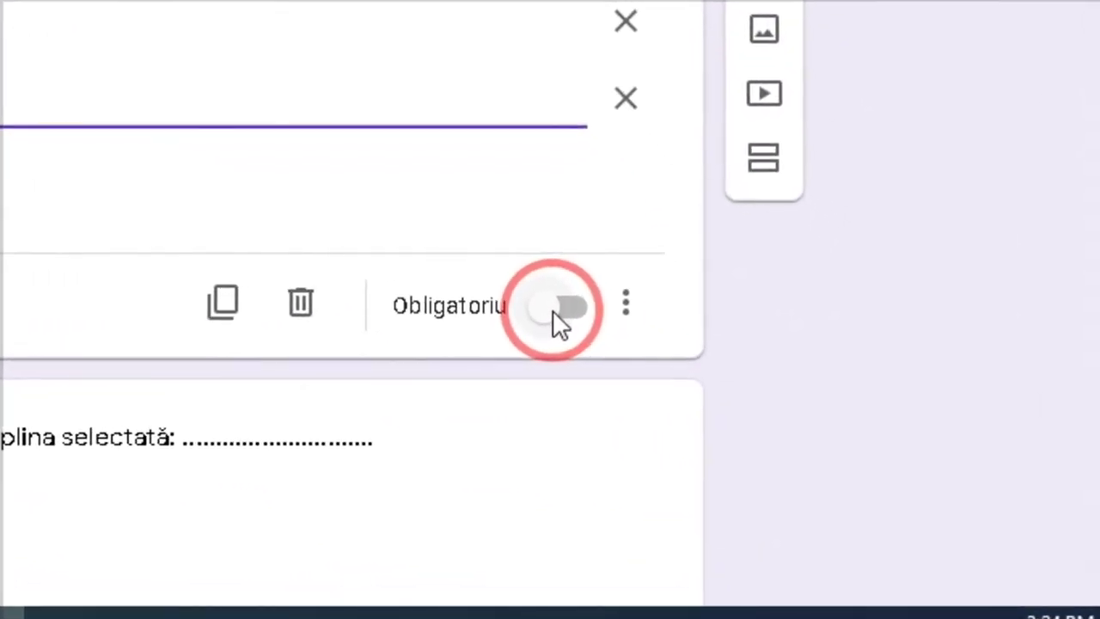
pyautogui.click(550, 311)
# Make the "Numele cadrului didactic care predă disciplina selectată" question mandatory
pyautogui.scroll(-2, 468, 571)
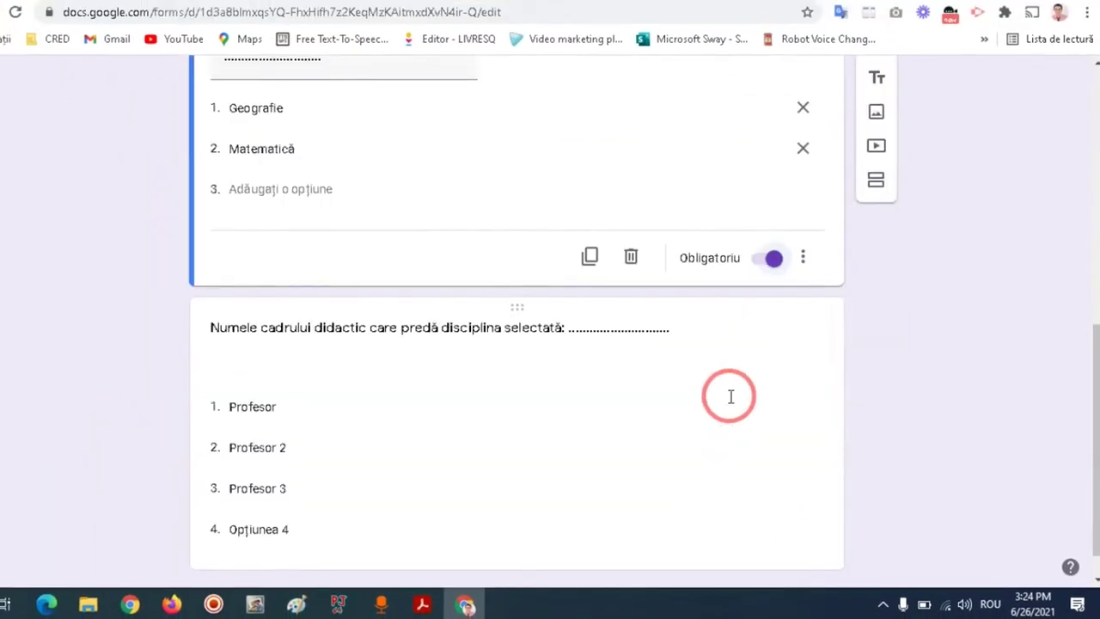
pyautogui.click(762, 507)
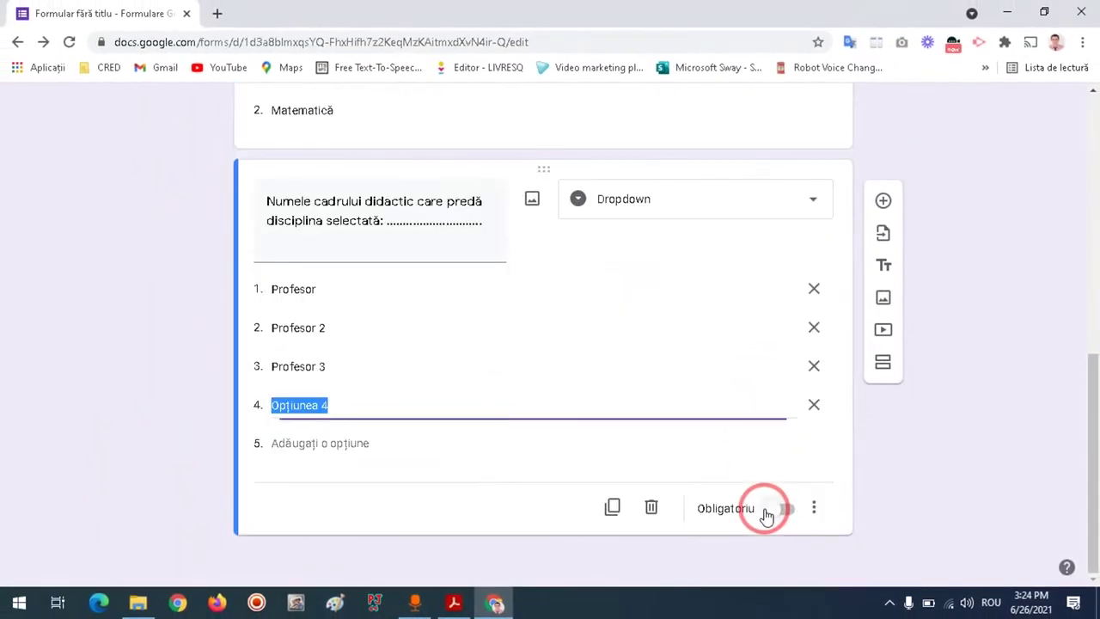
pyautogui.click(782, 509)
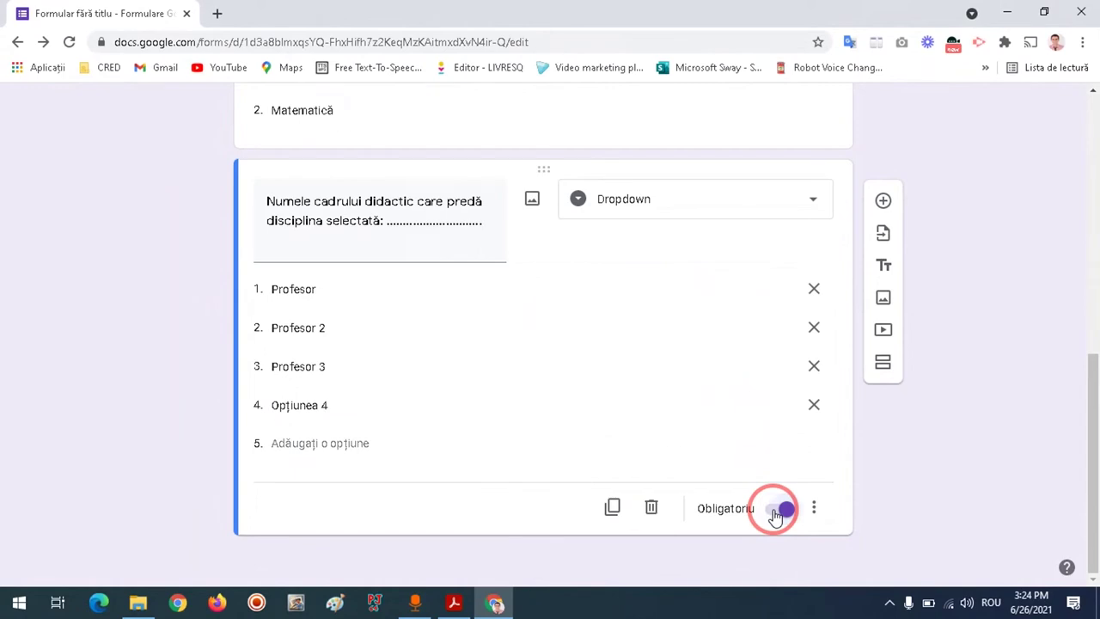
# Add a question titled "În ce măsură ești de acord cu următoarele afirmații despre activitatea de la clasă?" with the 1-to-5 scale note from the methodology PDF
pyautogui.click(881, 200)
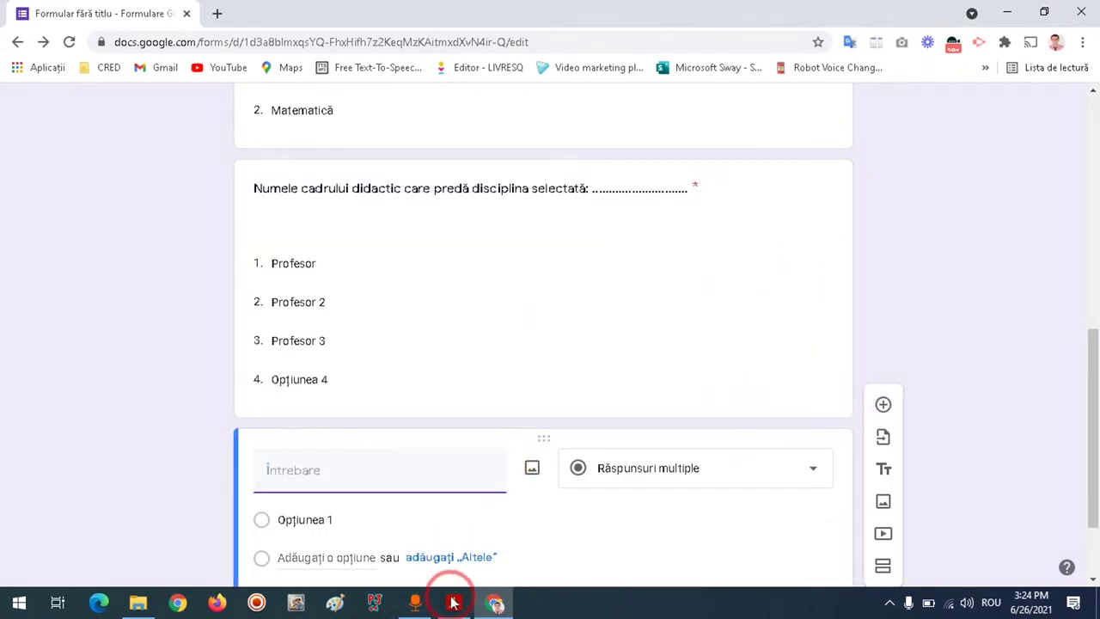
pyautogui.click(454, 601)
pyautogui.scroll(-2, 270, 356)
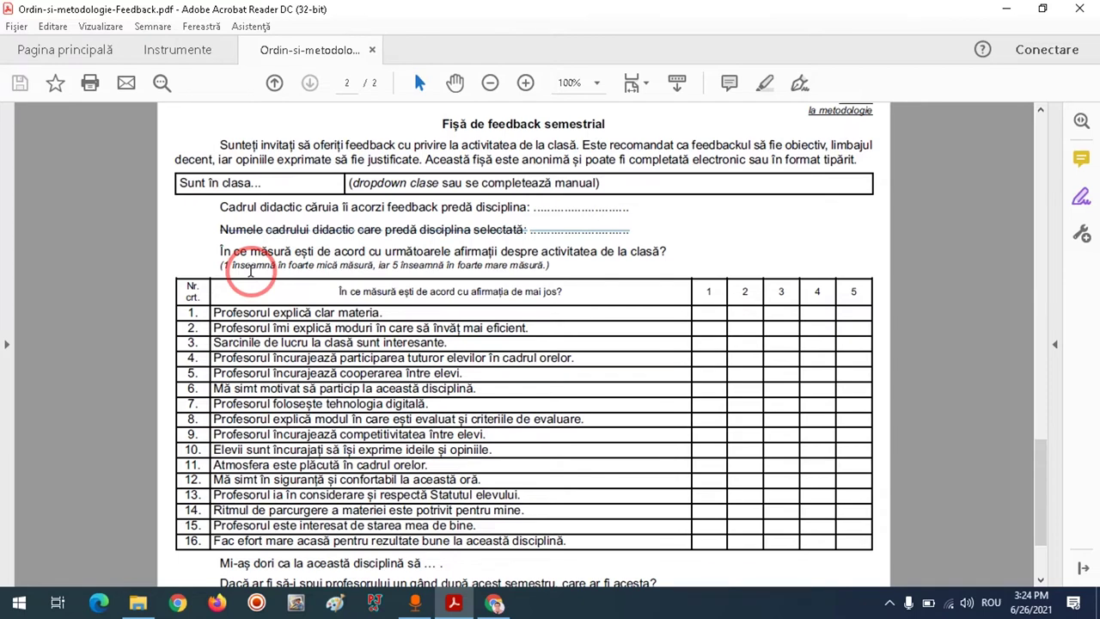
pyautogui.moveTo(216, 261); pyautogui.dragTo(554, 266)
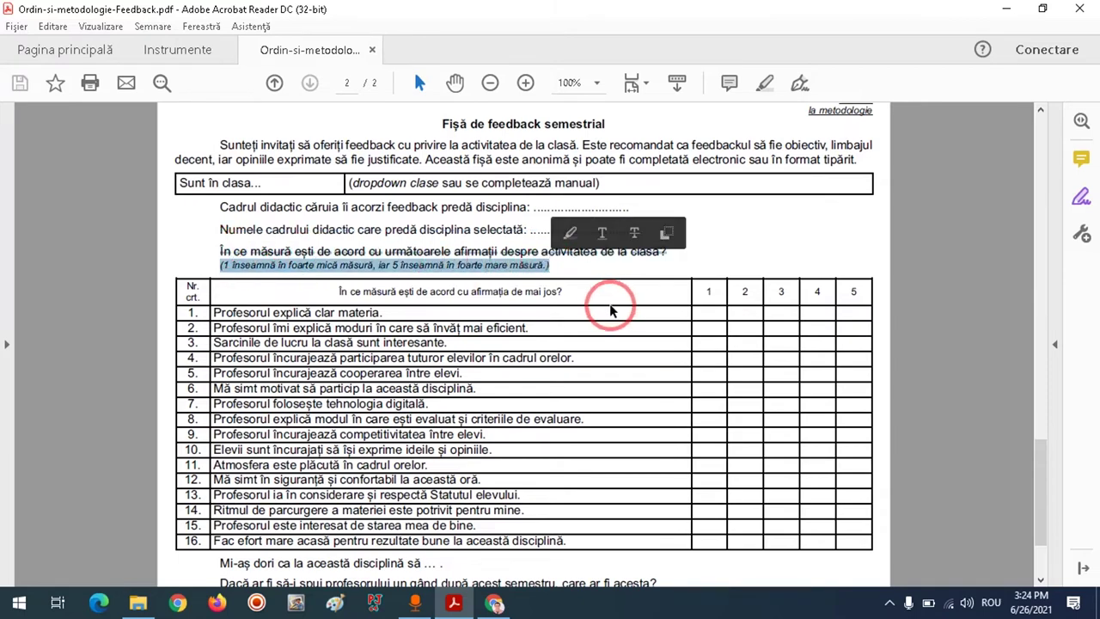
pyautogui.click(494, 603)
pyautogui.click(321, 470)
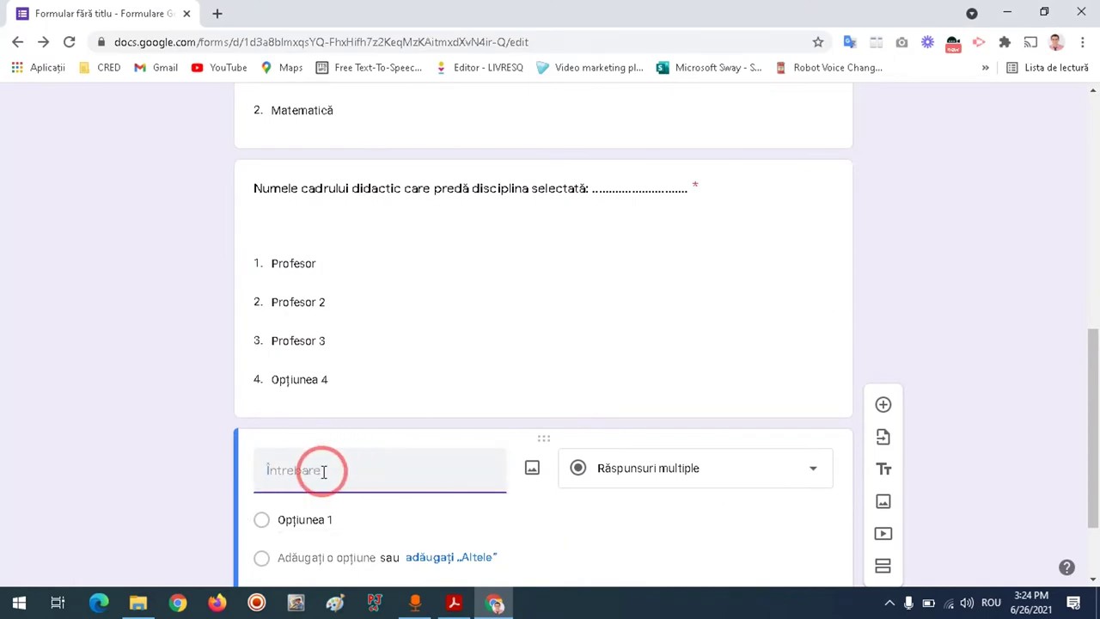
pyautogui.write('În ce măsură ești de acord cu următoarele afirmații despre activitatea de la clasă?(1 inseamnă în foarte mică măsură, iar 5 inseamnă în foarte mare măsură.)')
# Set the answer type of the "În ce măsură ești de acord" question to "Grilă cu mai multe variante"
pyautogui.scroll(-1, 388, 459)
pyautogui.click(679, 386)
pyautogui.click(673, 378)
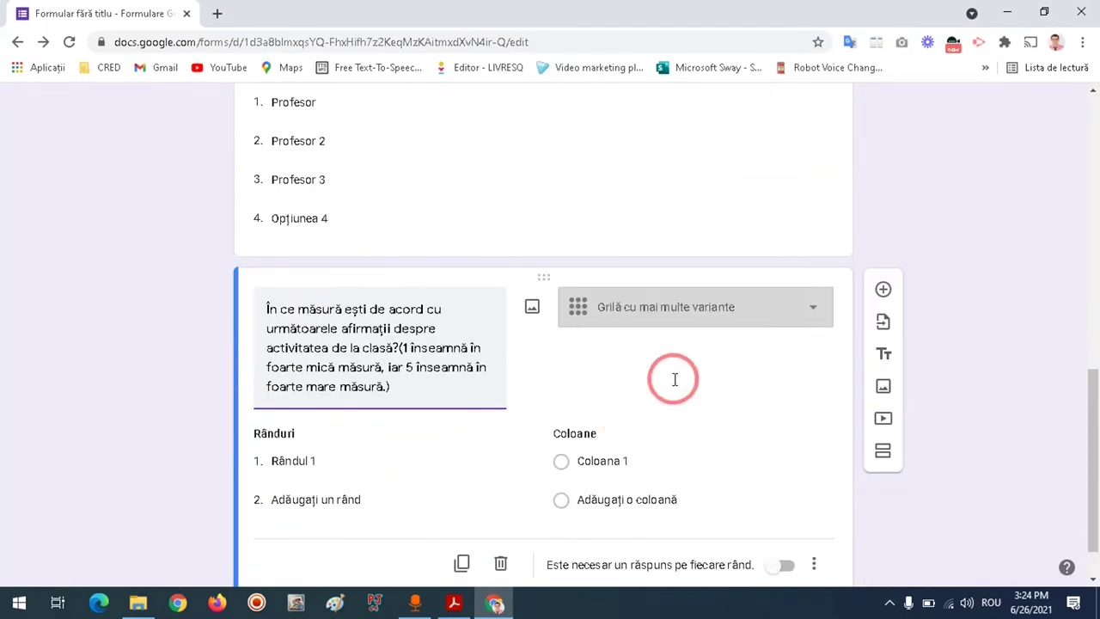
pyautogui.click(671, 311)
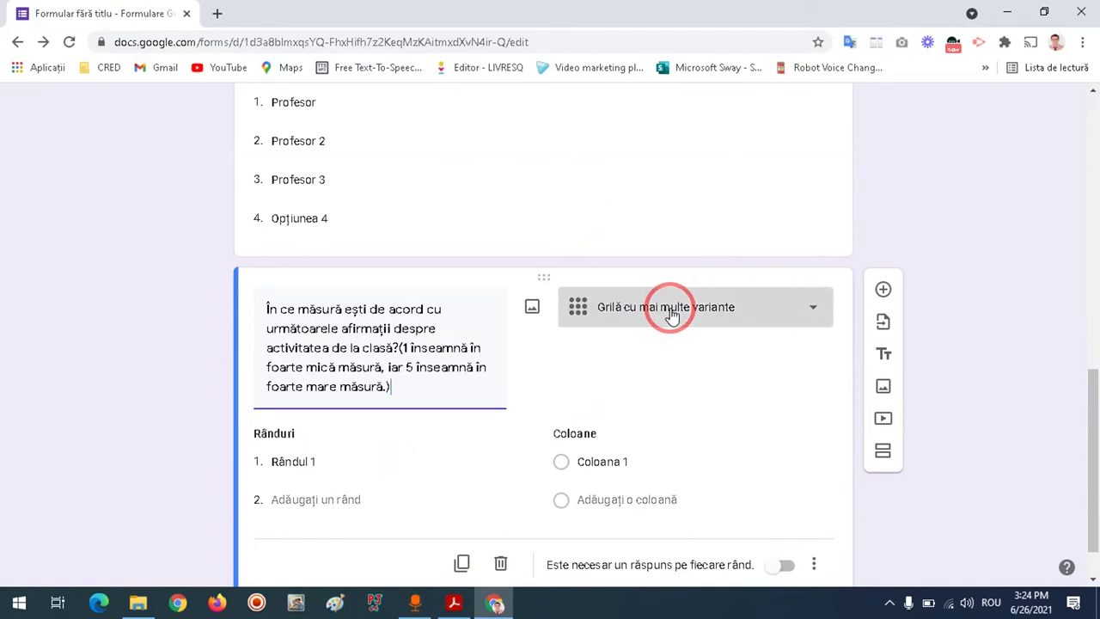
pyautogui.click(673, 439)
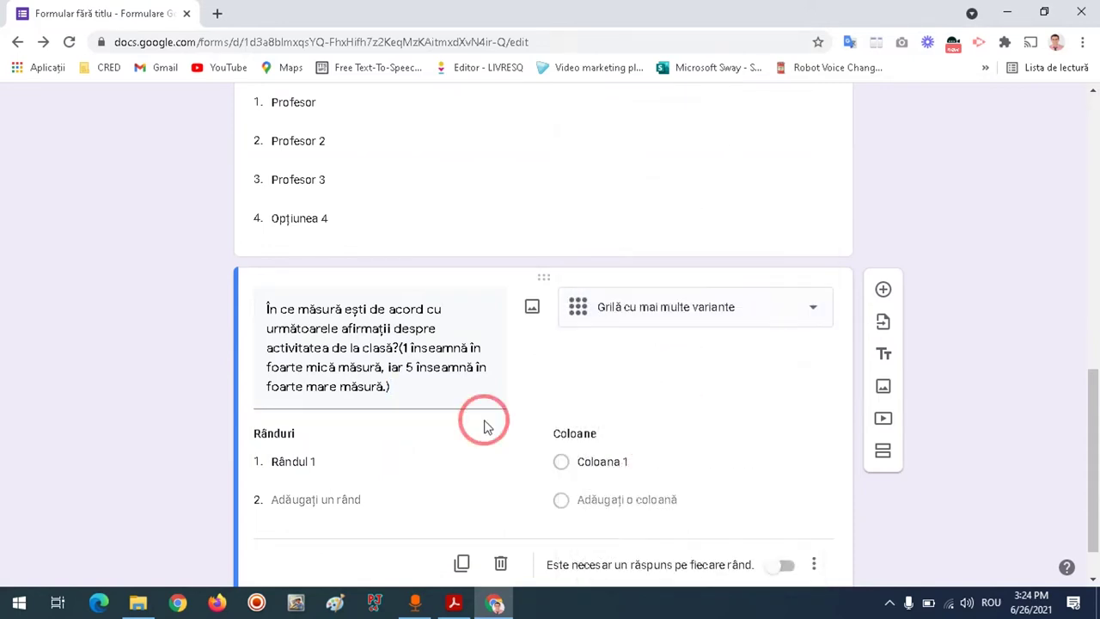
# Switch to the methodology PDF and copy the first statement of the rating table, "Profesorul explică clar materia."
pyautogui.click(496, 604)
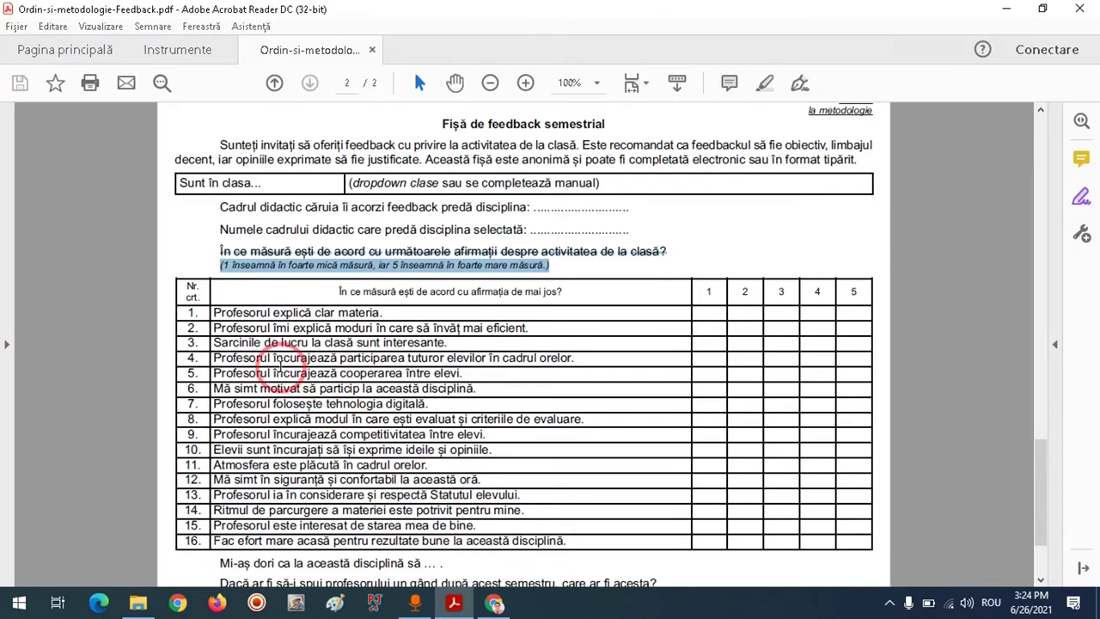
pyautogui.scroll(-4, 275, 361)
pyautogui.scroll(2, 288, 363)
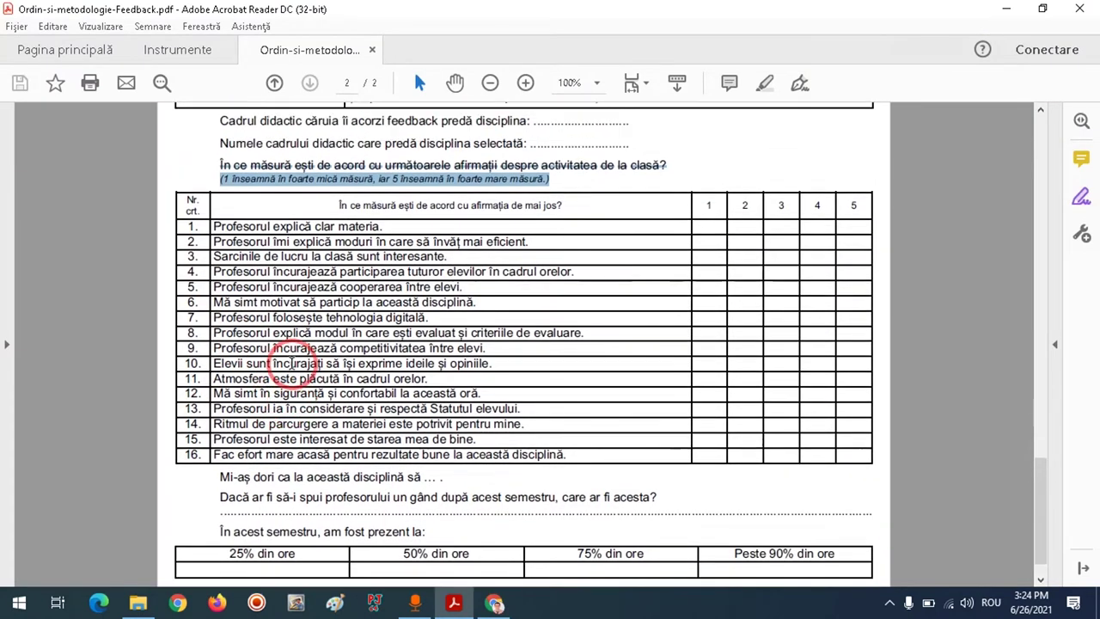
pyautogui.moveTo(544, 277); pyautogui.dragTo(341, 280)
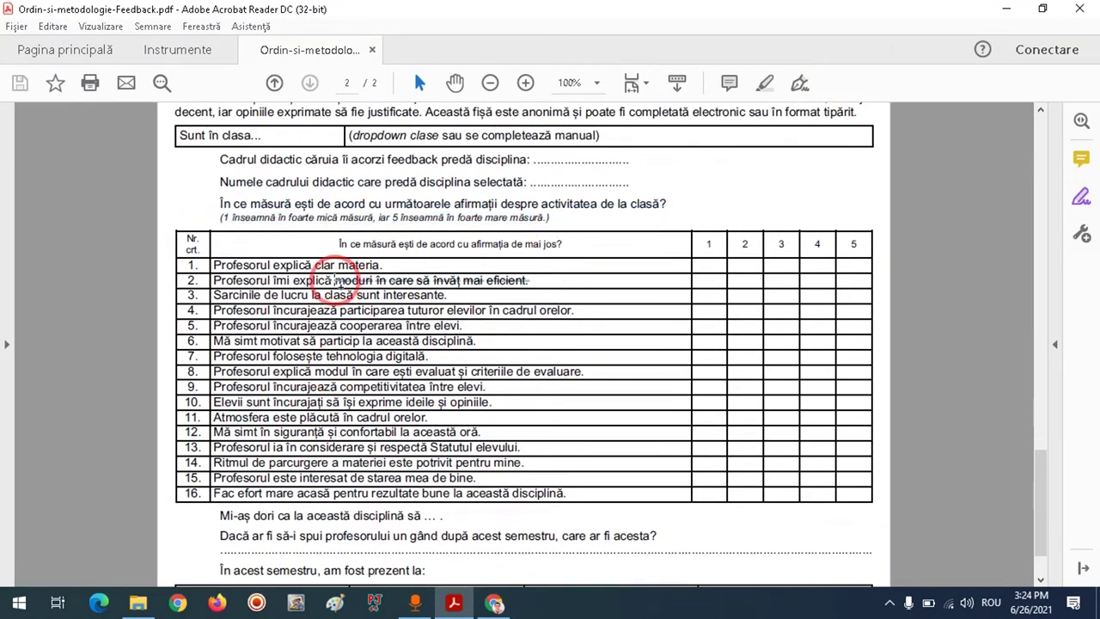
pyautogui.click(433, 323)
pyautogui.moveTo(413, 267)
pyautogui.mouseDown()
pyautogui.moveTo(214, 266)
pyautogui.moveTo(391, 265)
pyautogui.mouseUp()
pyautogui.hotkey('ctrl', 'c')
pyautogui.click(213, 264)
pyautogui.click(404, 266)
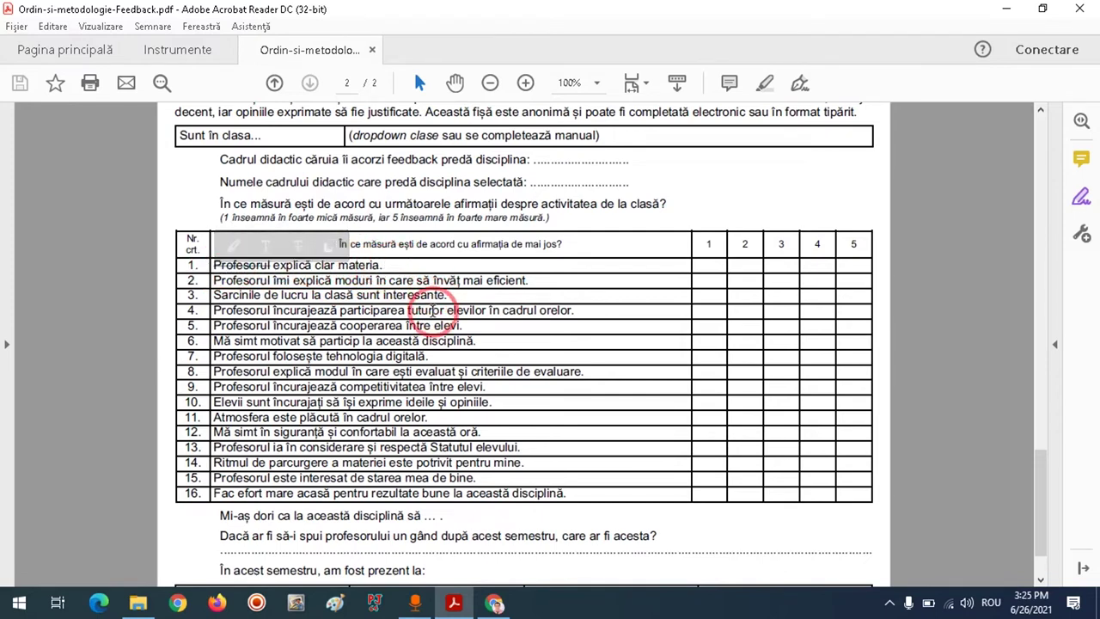
pyautogui.doubleClick(250, 265)
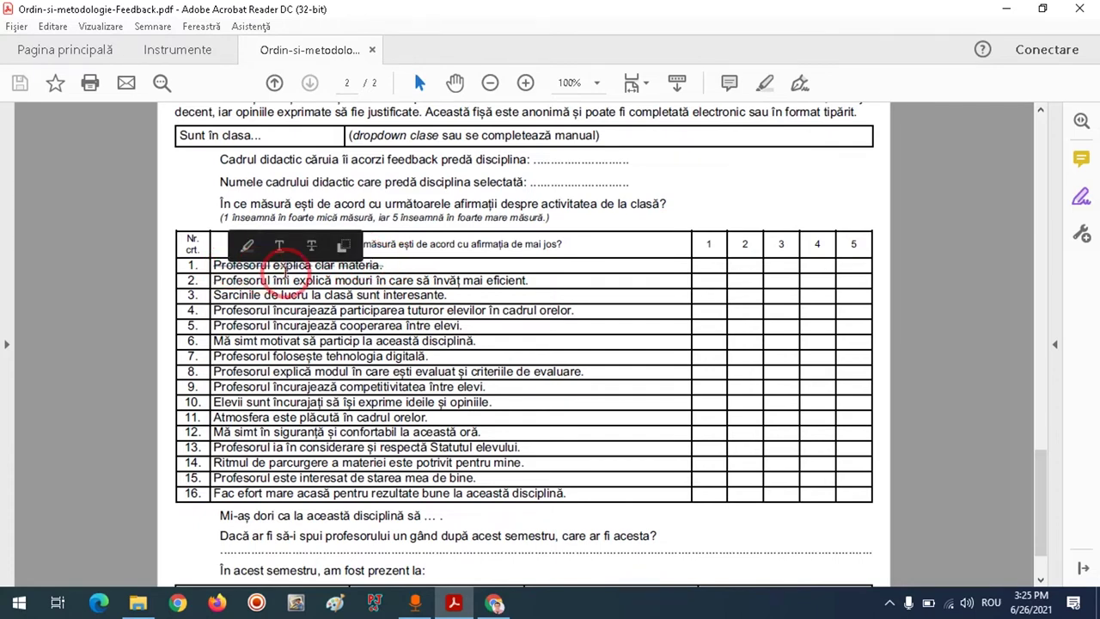
# Back in the form, enter "Profesorul explică clar materia." as the first row of the grid question
pyautogui.click(494, 601)
pyautogui.click(350, 386)
pyautogui.click(318, 460)
pyautogui.hotkey('ctrl', 'v')
pyautogui.scroll(-1, 444, 441)
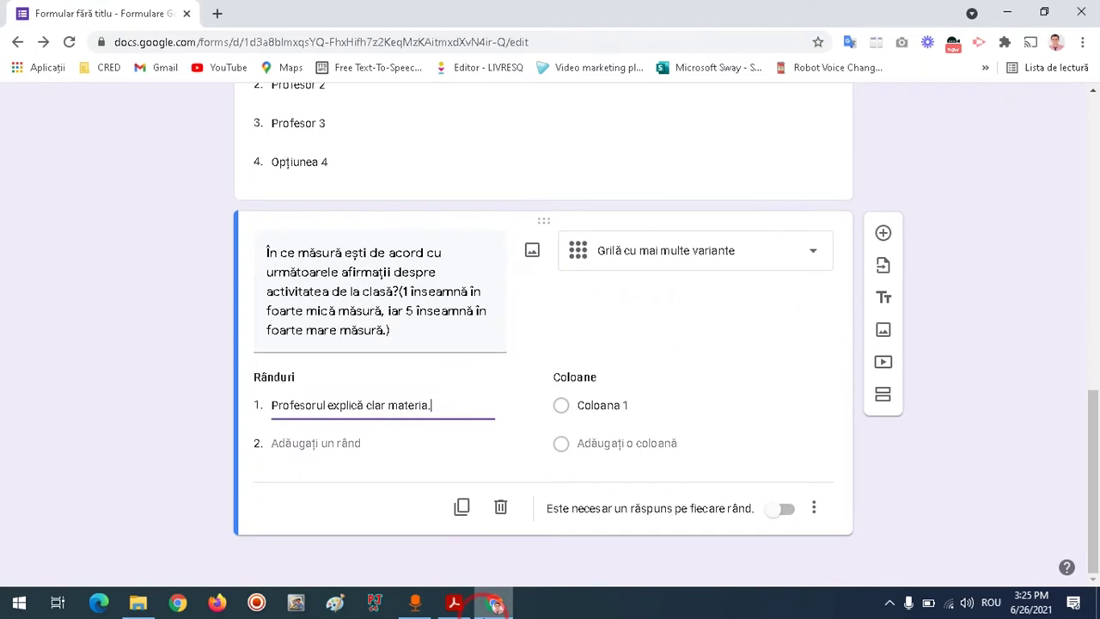
# Copy statement 2, "Profesorul îmi explică moduri în care să învăț mai eficient", from the PDF into the second row of the grid
pyautogui.click(454, 601)
pyautogui.moveTo(215, 281); pyautogui.dragTo(506, 279)
pyautogui.click(494, 601)
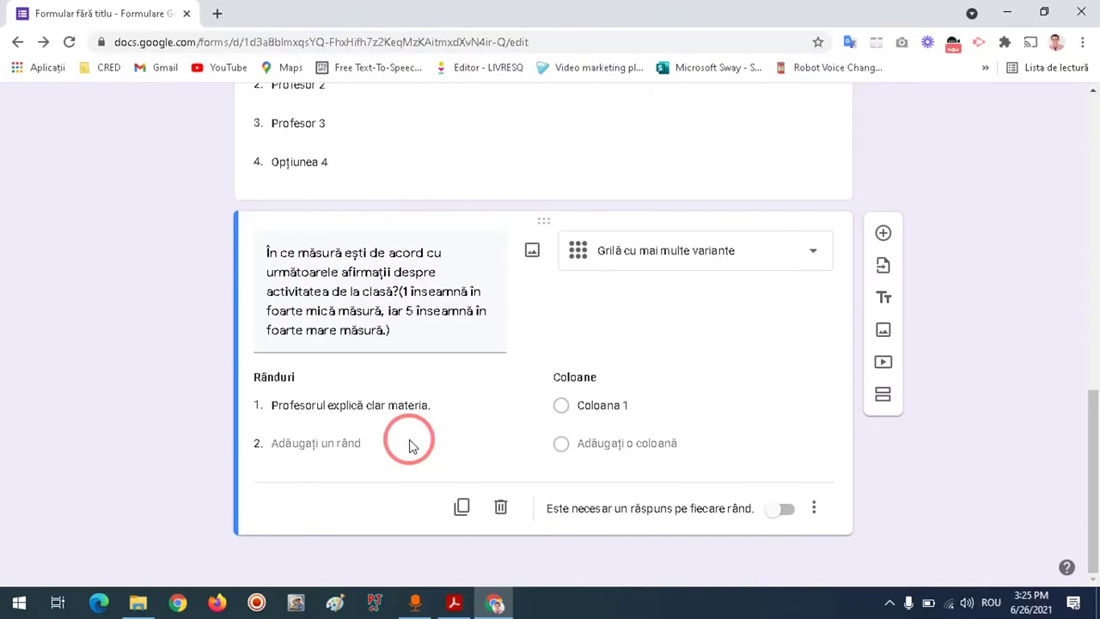
pyautogui.click(326, 447)
pyautogui.hotkey('ctrl', 'v')
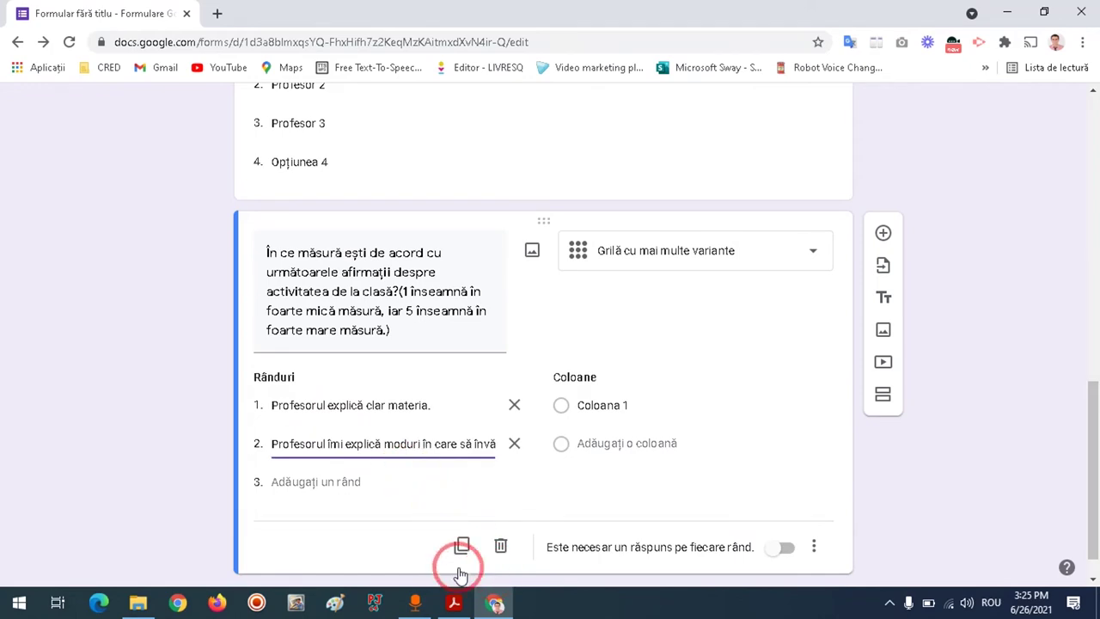
# Copy statement 3, "Sarcinile de lucru la clasă sunt interesante", from the PDF into the third row of the grid
pyautogui.click(494, 602)
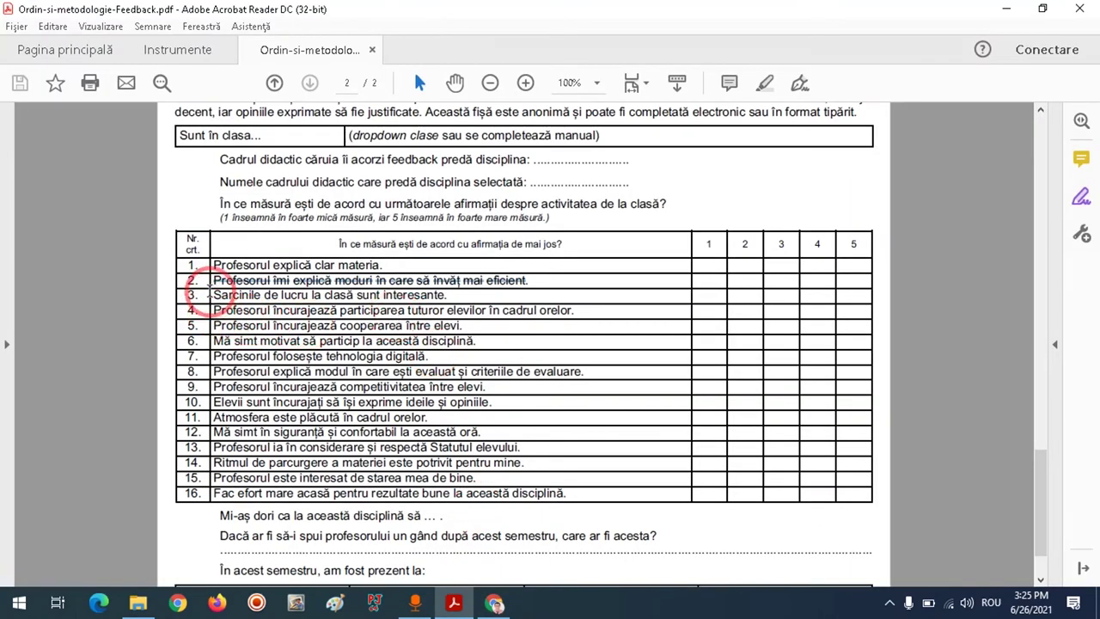
pyautogui.moveTo(212, 294); pyautogui.dragTo(421, 295)
pyautogui.hotkey('ctrl', 'c')
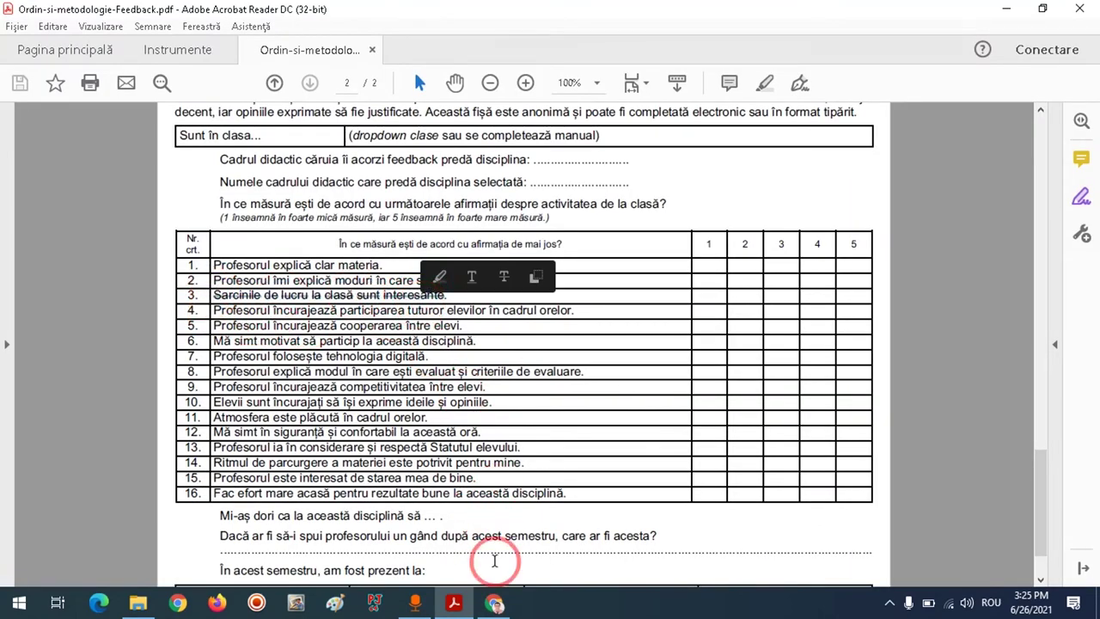
pyautogui.click(489, 600)
pyautogui.click(299, 483)
pyautogui.hotkey('ctrl', 'v')
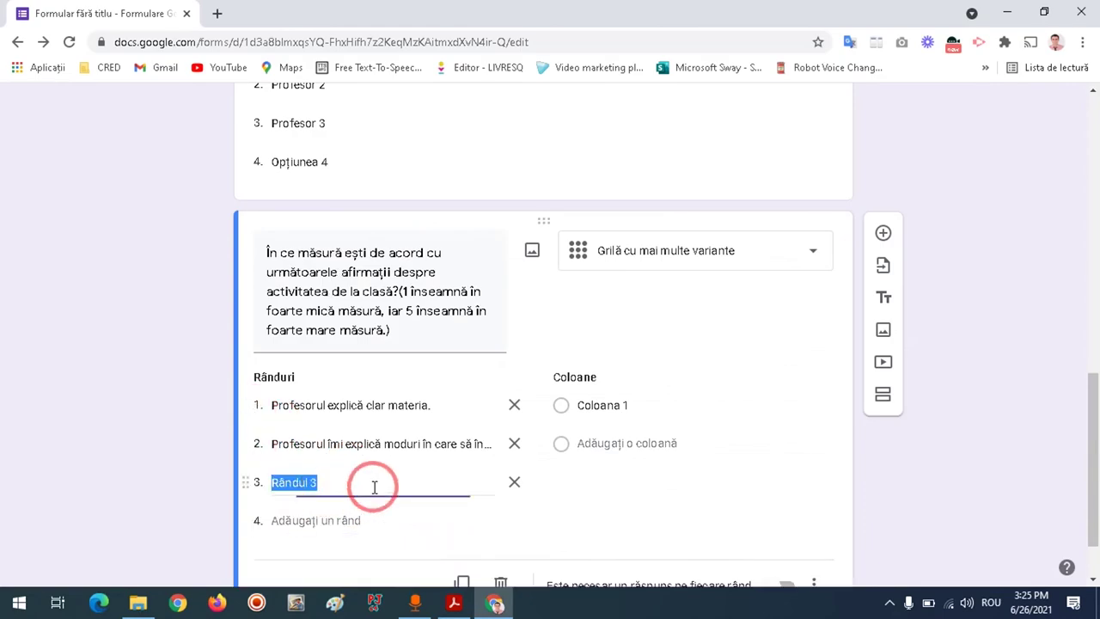
# Copy statement 4, "Profesorul încurajează participarea tuturor elevilor în cadrul orelor", from the PDF into the fourth row of the grid
pyautogui.click(494, 602)
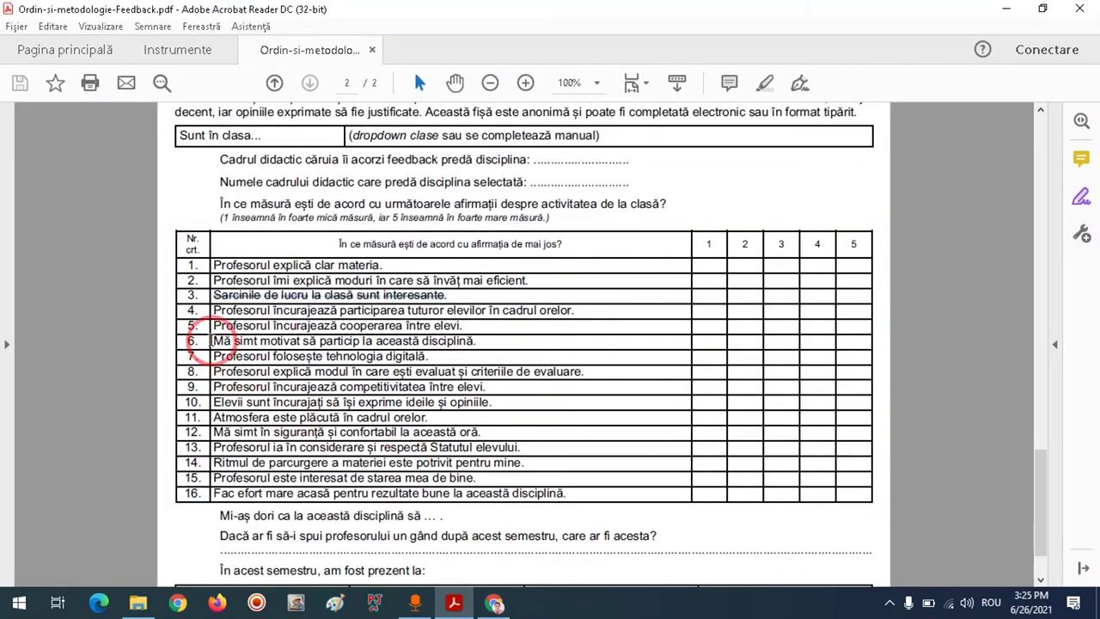
pyautogui.moveTo(212, 310); pyautogui.dragTo(273, 314)
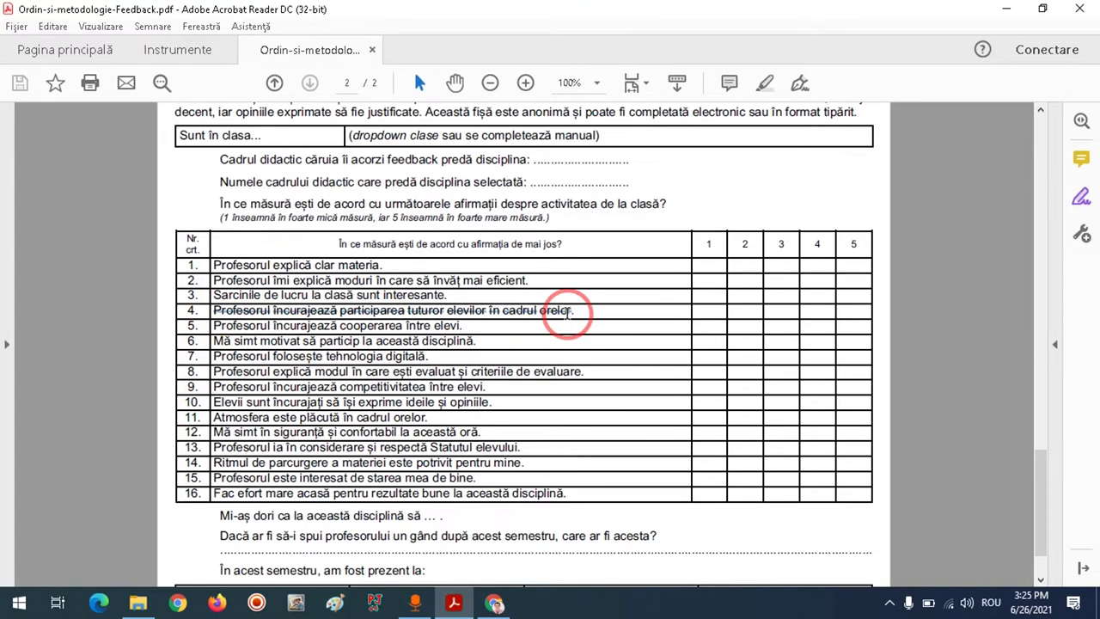
pyautogui.click(495, 603)
pyautogui.click(302, 521)
pyautogui.hotkey('ctrl', 'v')
pyautogui.scroll(-2, 491, 524)
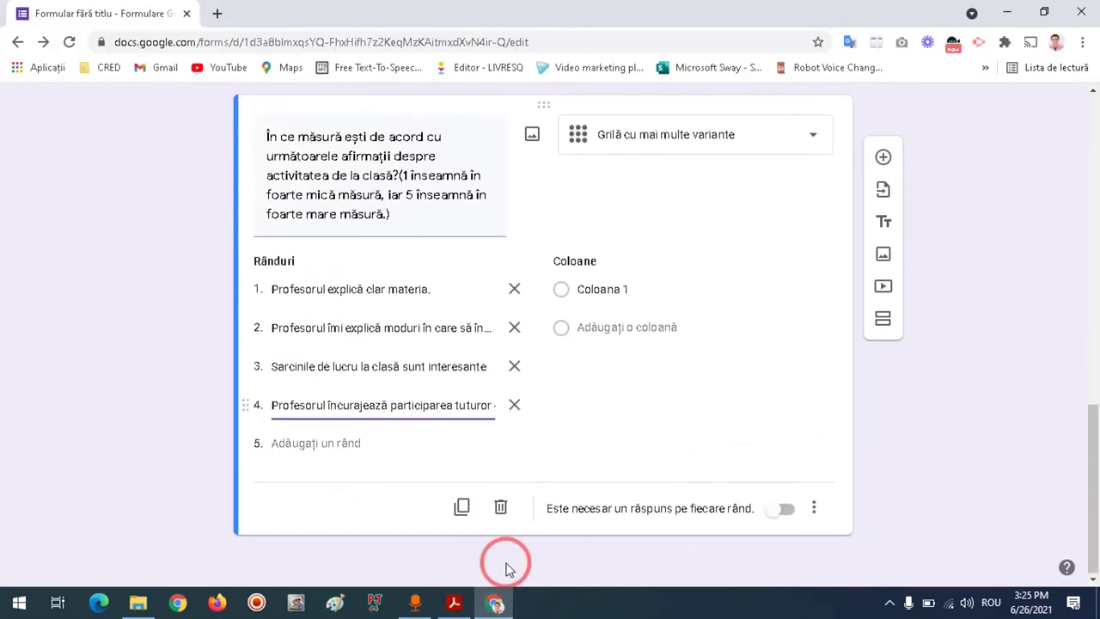
# Copy statement 5, "Profesorul încurajează cooperarea între elevi", from the PDF into the fifth row of the grid
pyautogui.click(453, 604)
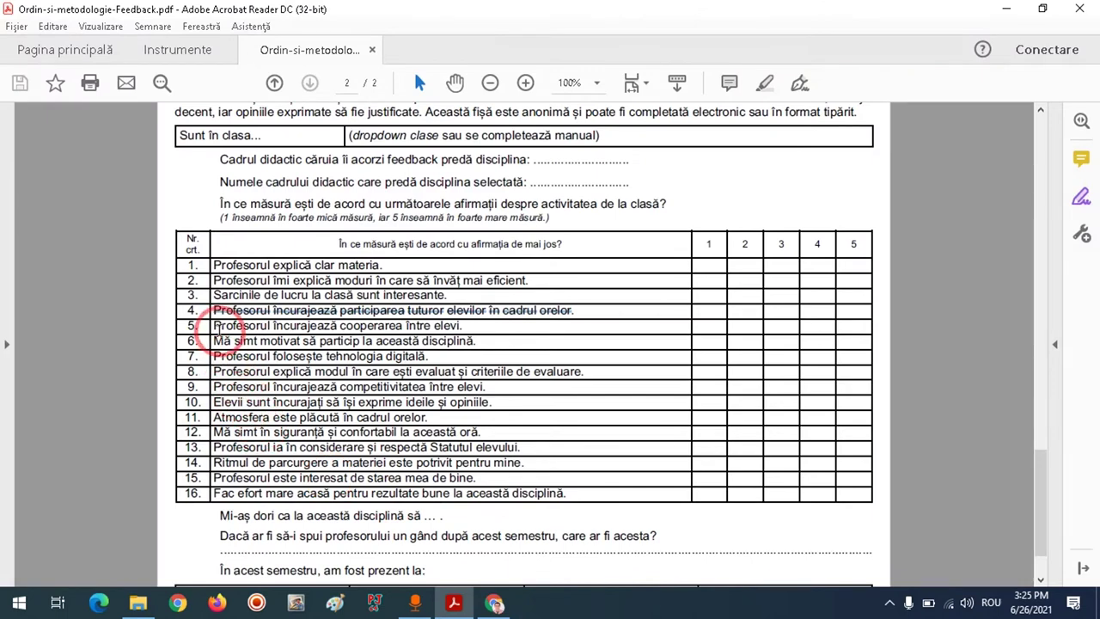
pyautogui.moveTo(213, 326); pyautogui.dragTo(449, 331)
pyautogui.hotkey('ctrl', 'c')
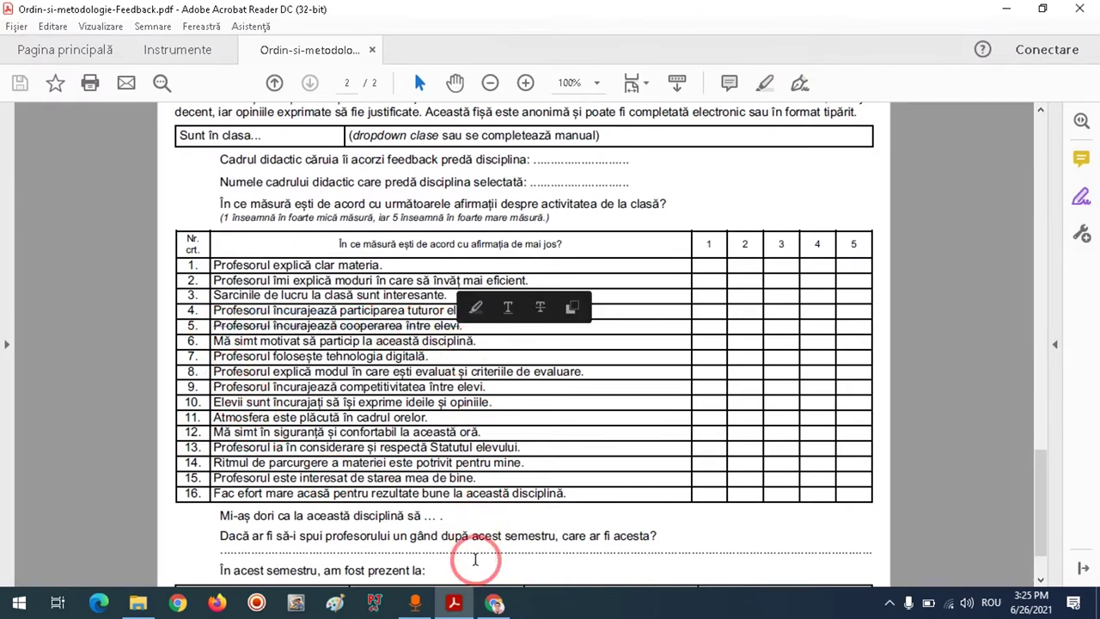
pyautogui.click(494, 603)
pyautogui.click(334, 445)
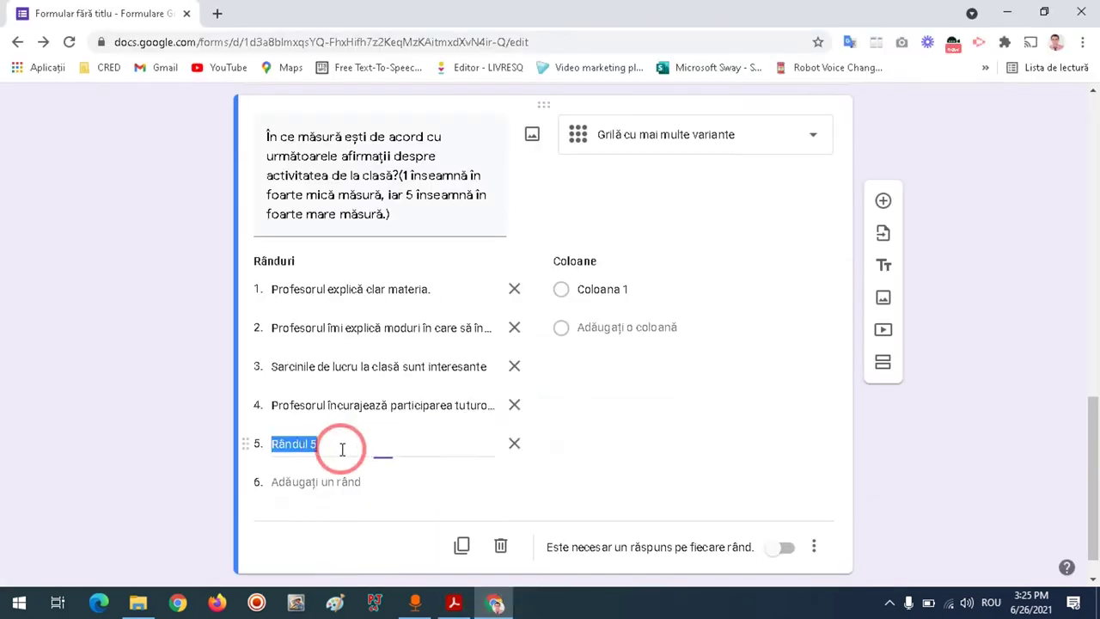
pyautogui.hotkey('ctrl', 'v')
# Copy statement 6, "Mă simt motivat să particip la această disciplină", from the PDF into the sixth row of the grid
pyautogui.click(489, 603)
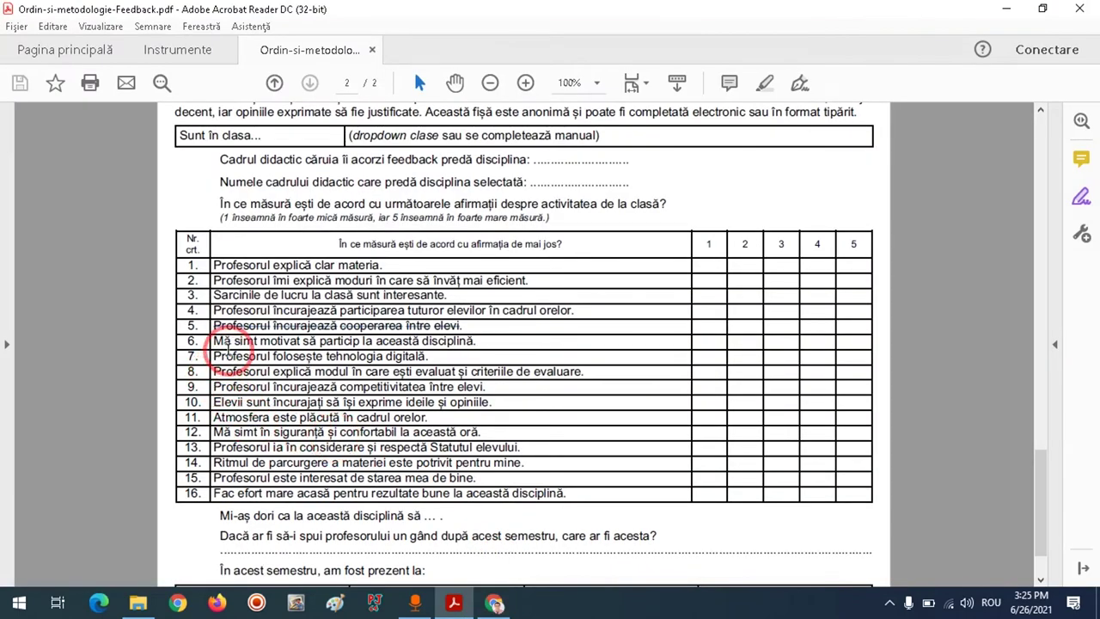
pyautogui.moveTo(212, 340); pyautogui.dragTo(475, 341)
pyautogui.hotkey('ctrl', 'c')
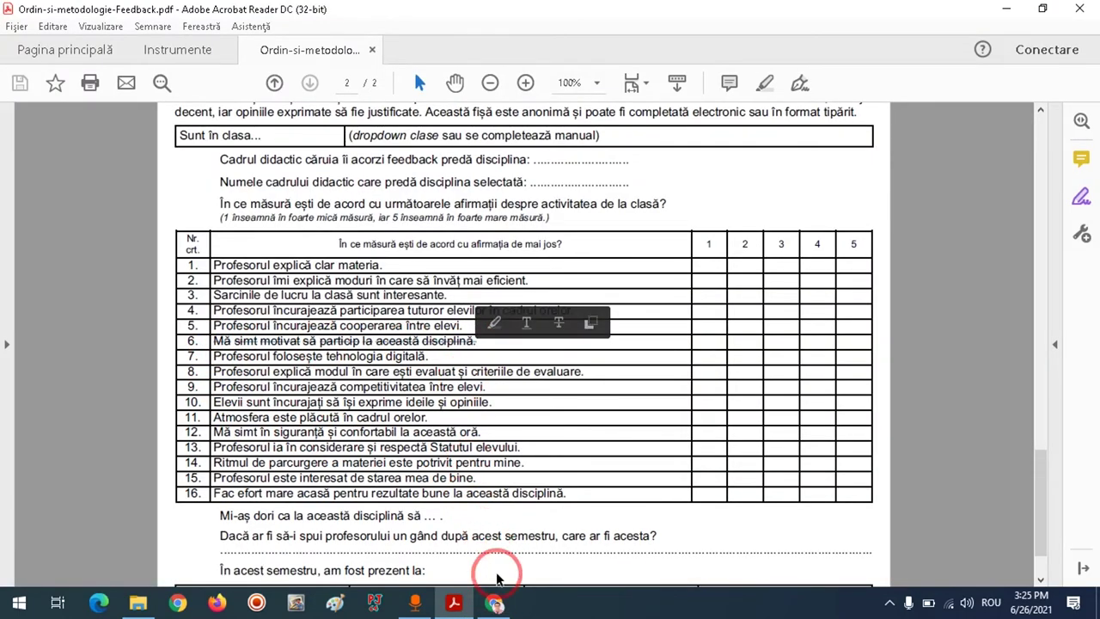
pyautogui.click(497, 604)
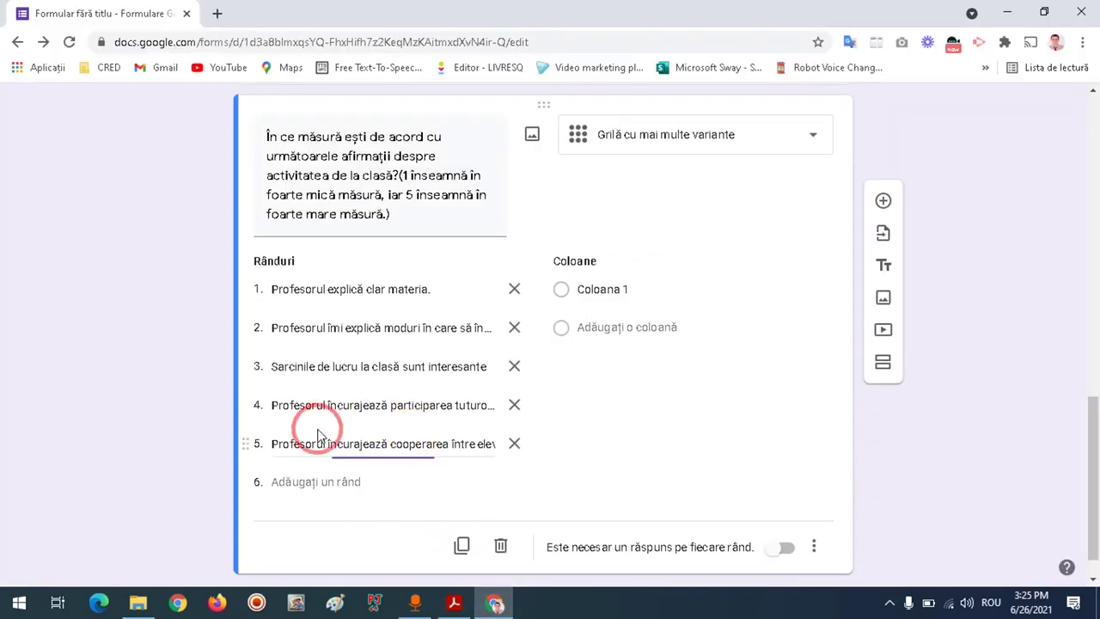
pyautogui.click(290, 479)
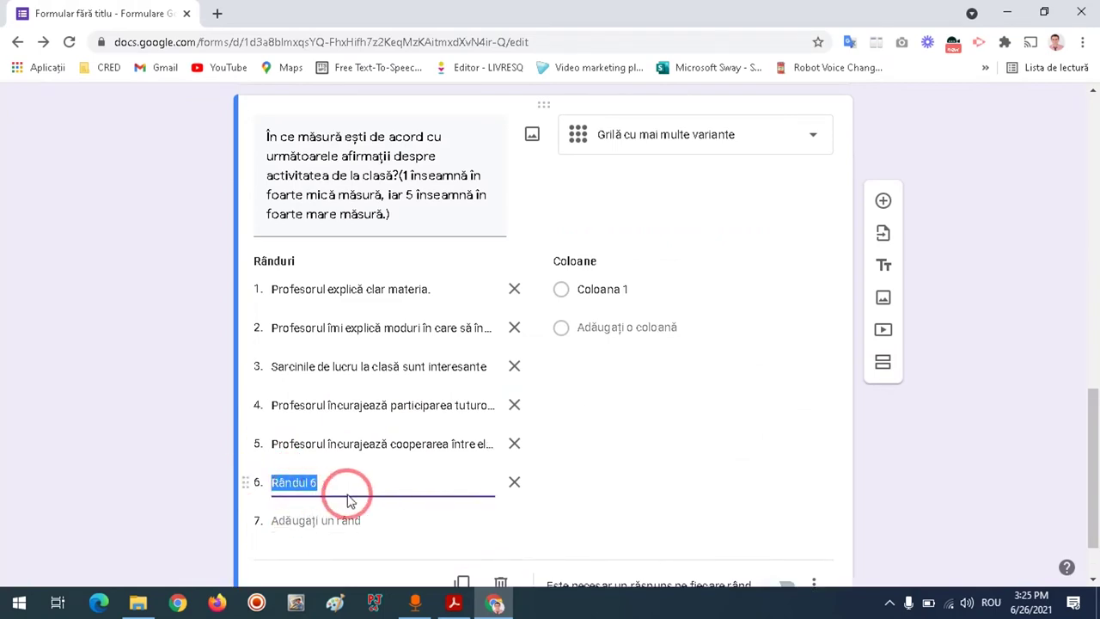
pyautogui.hotkey('ctrl', 'v')
# Copy statement 7, "Profesorul folosește tehnologia digitală.", from the PDF into the seventh row of the grid
pyautogui.click(505, 604)
pyautogui.click(375, 431)
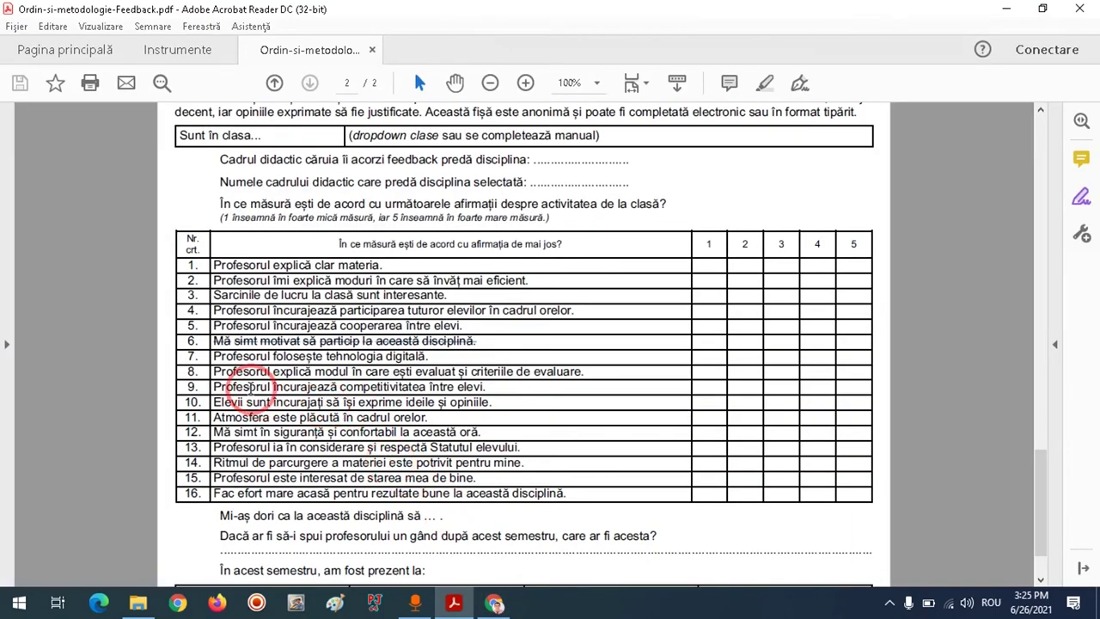
pyautogui.moveTo(206, 356); pyautogui.dragTo(404, 361)
pyautogui.hotkey('ctrl', 'c')
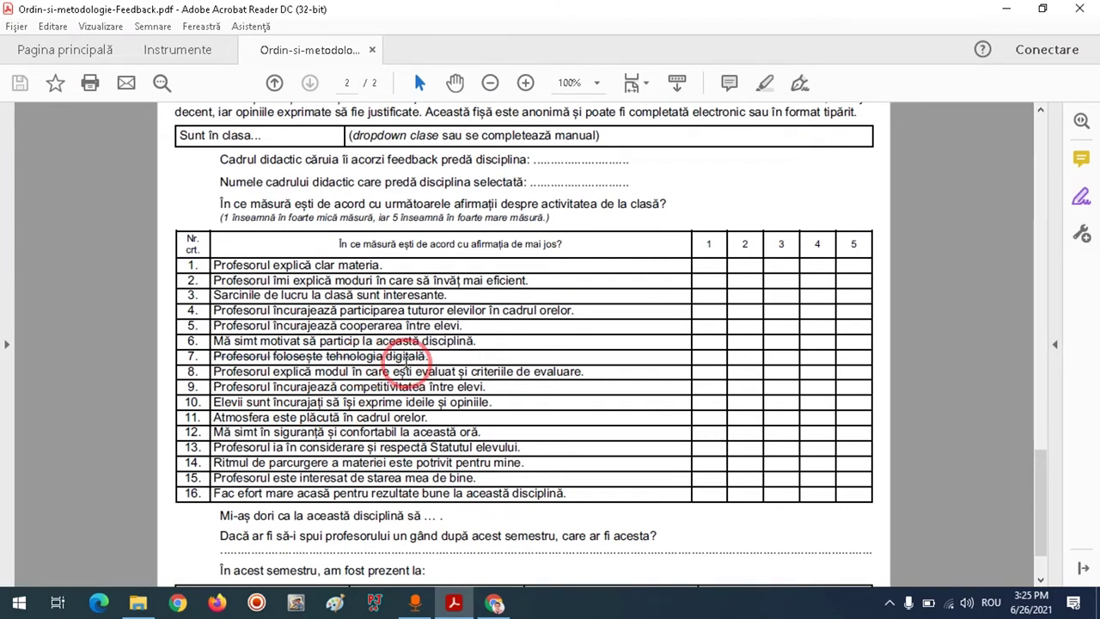
pyautogui.click(450, 604)
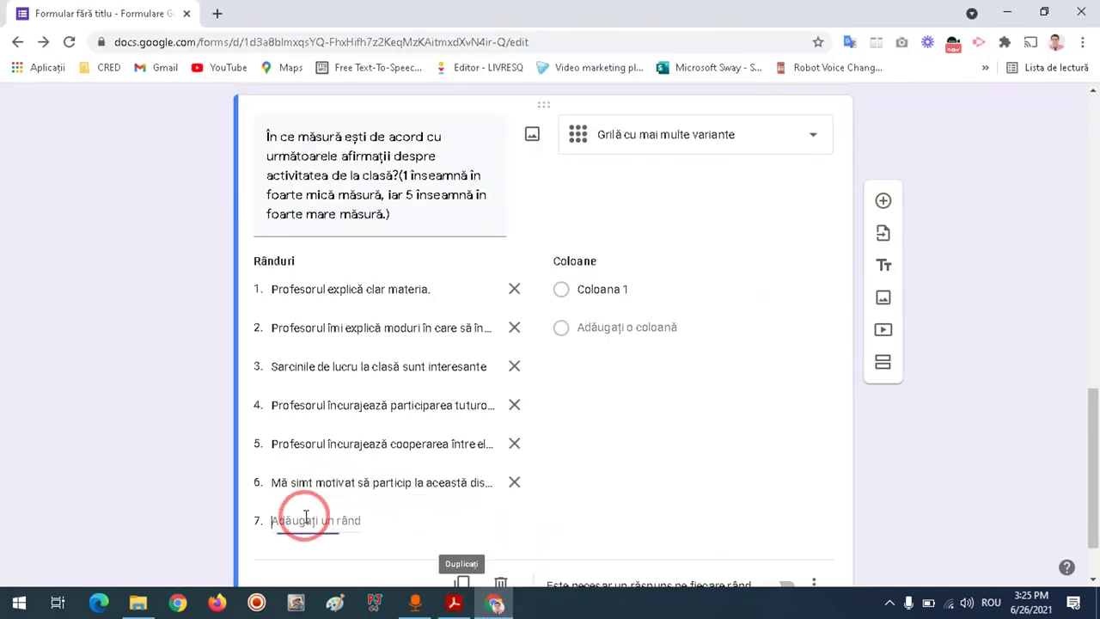
pyautogui.hotkey('ctrl', 'v')
pyautogui.scroll(-1, 412, 506)
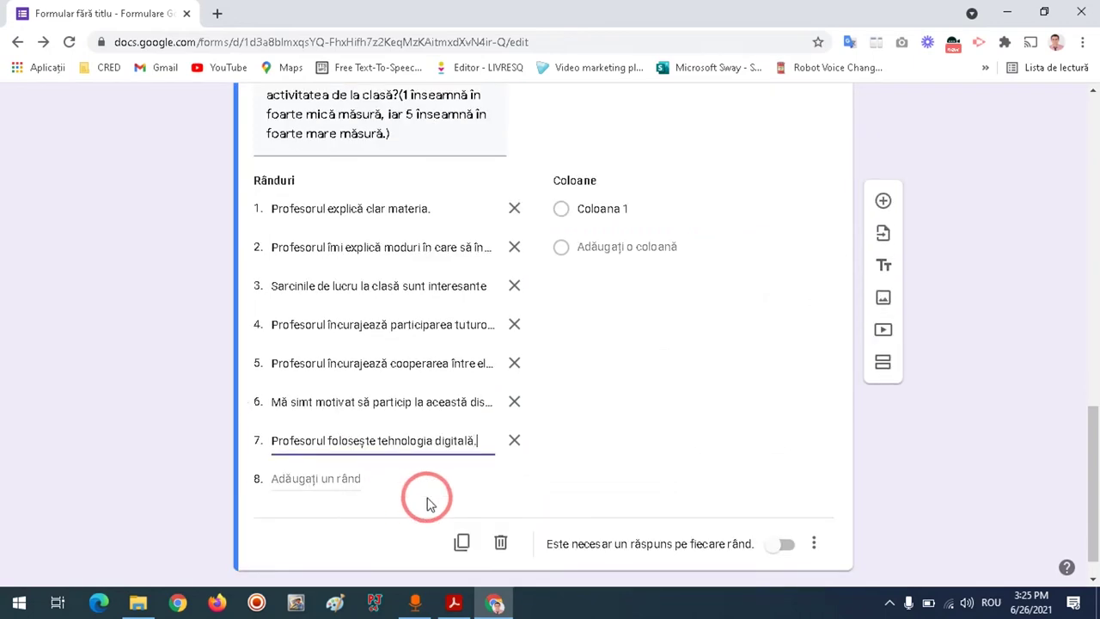
# Copy statement 8, "Profesorul explică modul în care ești evaluat și criteriile de evaluare.", from the PDF into the eighth row of the grid
pyautogui.click(454, 604)
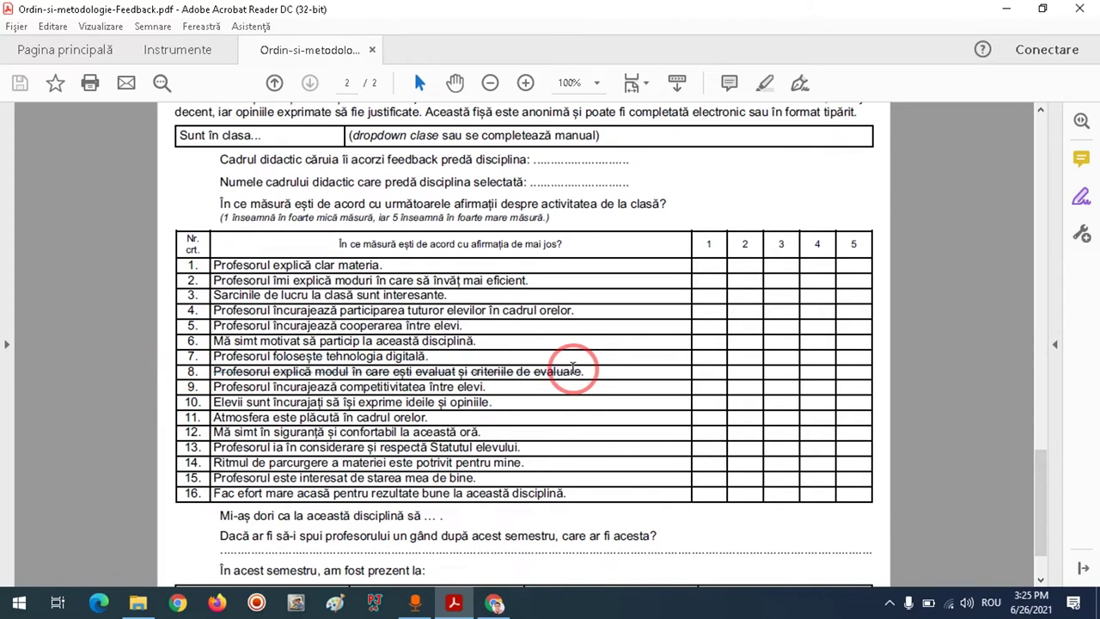
pyautogui.click(494, 604)
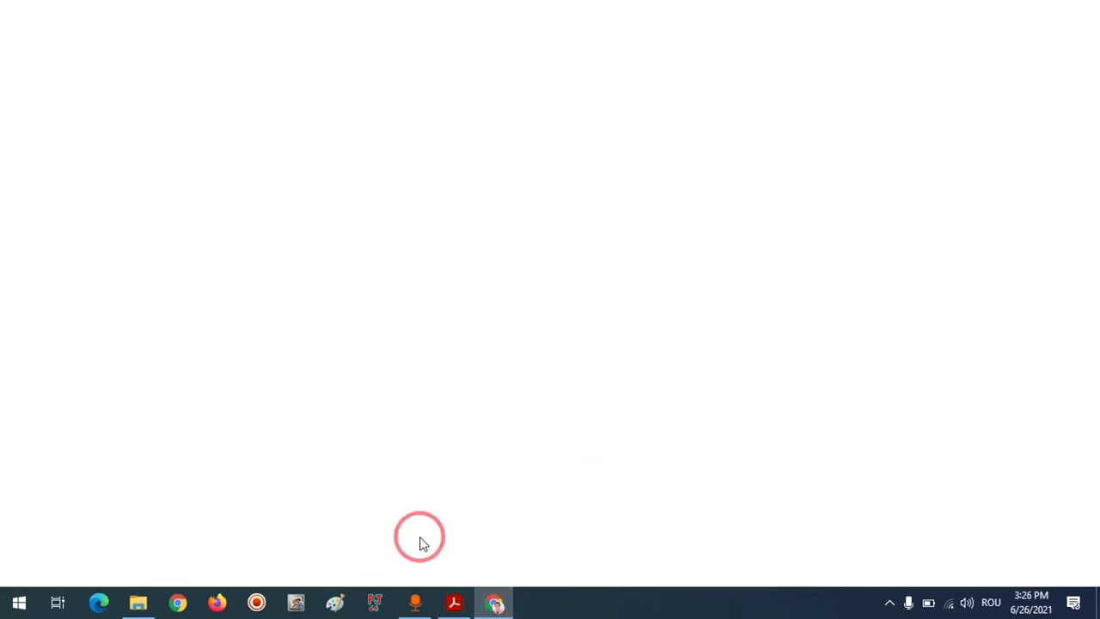
pyautogui.click(347, 478)
pyautogui.write('Profesorul explică modul în care ești evaluat și criteriile de evaluare.')
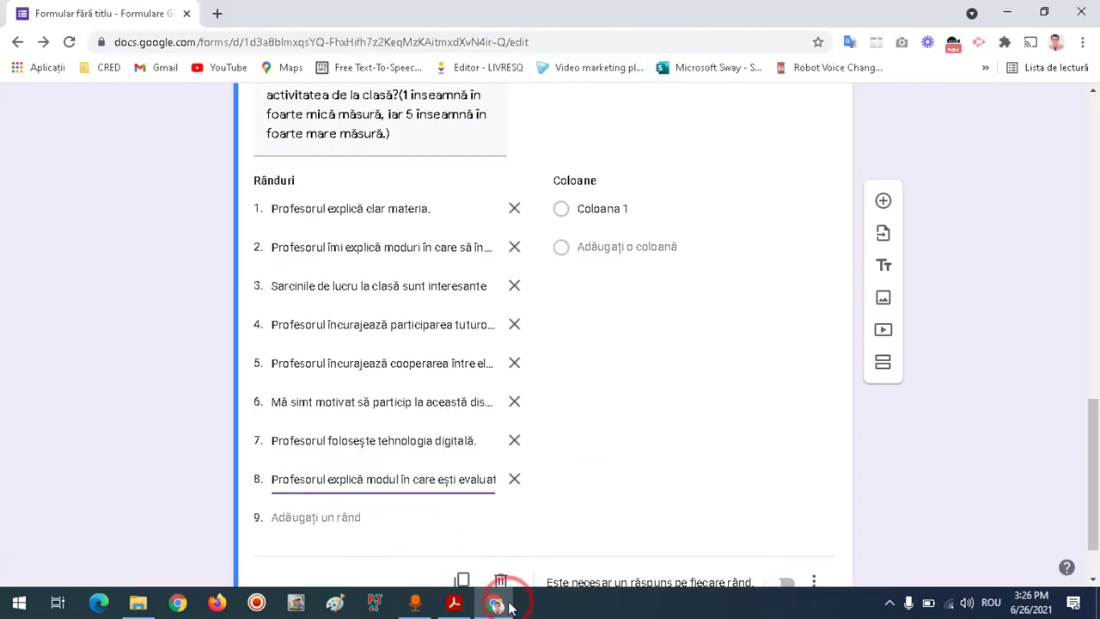
# Copy statement 9, "Profesorul încurajează competitivitatea între elevi.", from the PDF into the ninth row of the grid
pyautogui.click(454, 604)
pyautogui.click(215, 386)
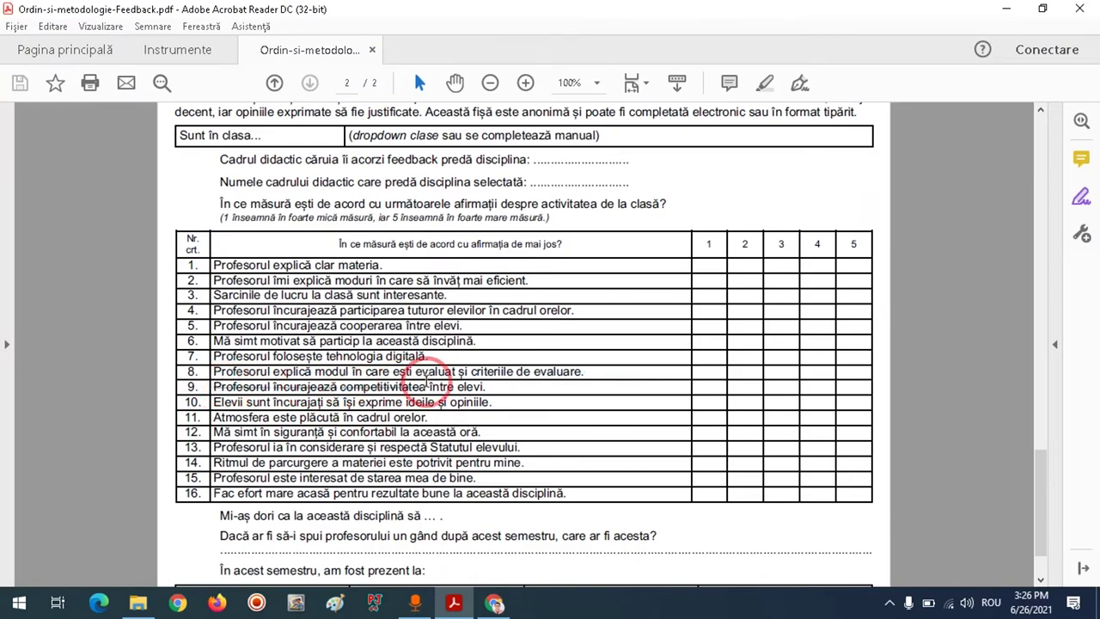
pyautogui.moveTo(484, 387); pyautogui.dragTo(486, 389)
pyautogui.hotkey('ctrl', 'c')
pyautogui.click(494, 604)
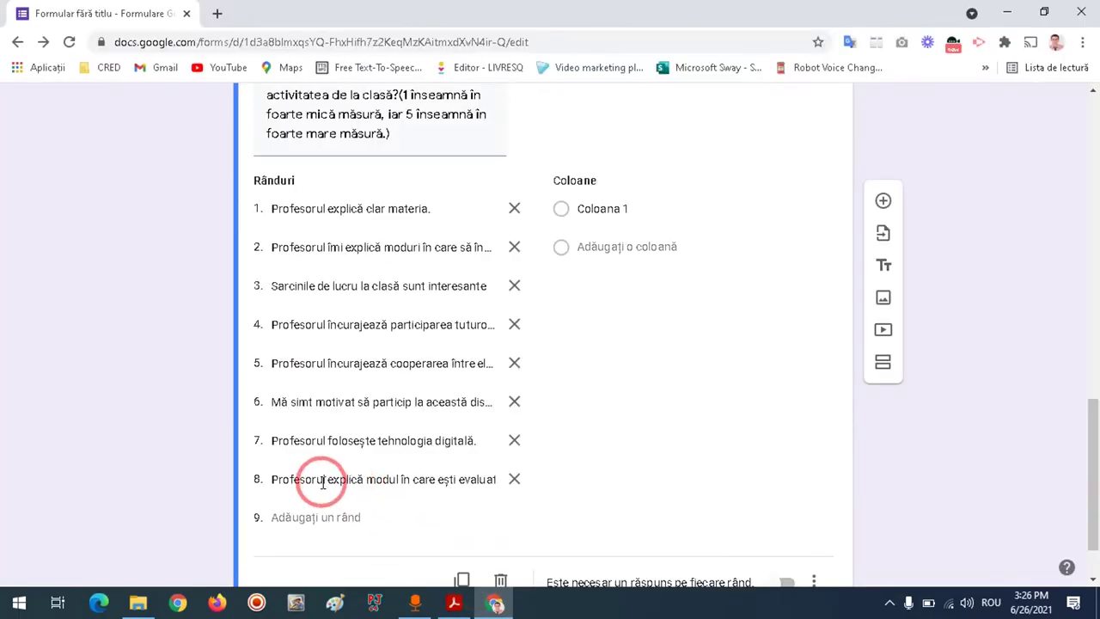
pyautogui.click(309, 514)
pyautogui.hotkey('ctrl', 'v')
# Copy statement 10, "Elevii sunt încurajați să își exprime ideile și opiniile.", from the PDF into the tenth row of the grid
pyautogui.scroll(-1, 481, 481)
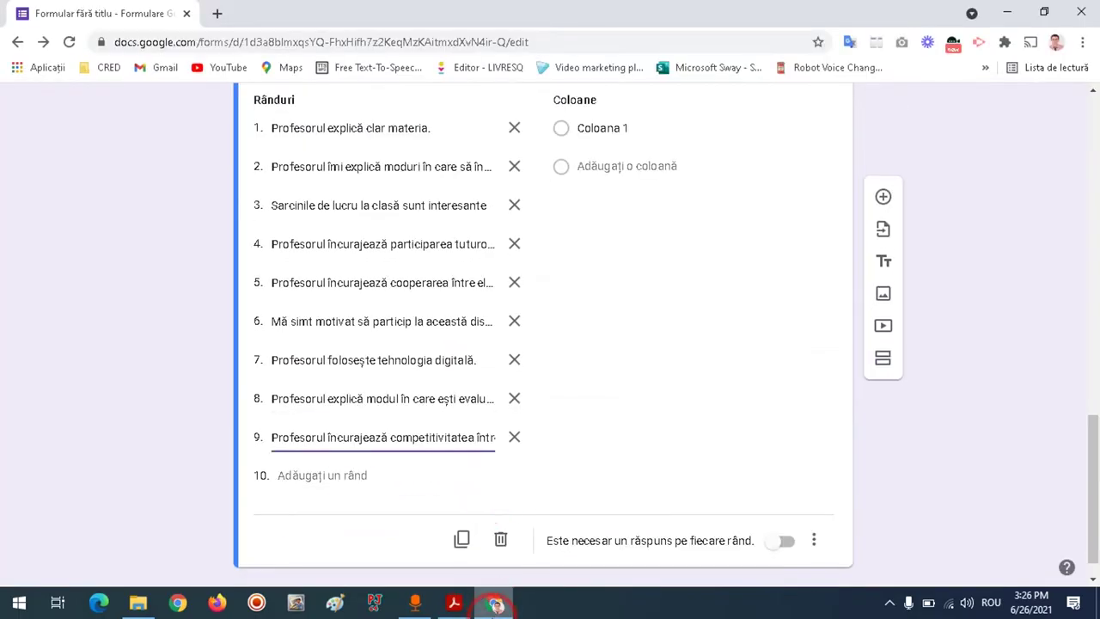
pyautogui.click(454, 604)
pyautogui.moveTo(215, 401); pyautogui.dragTo(493, 402)
pyautogui.hotkey('ctrl', 'c')
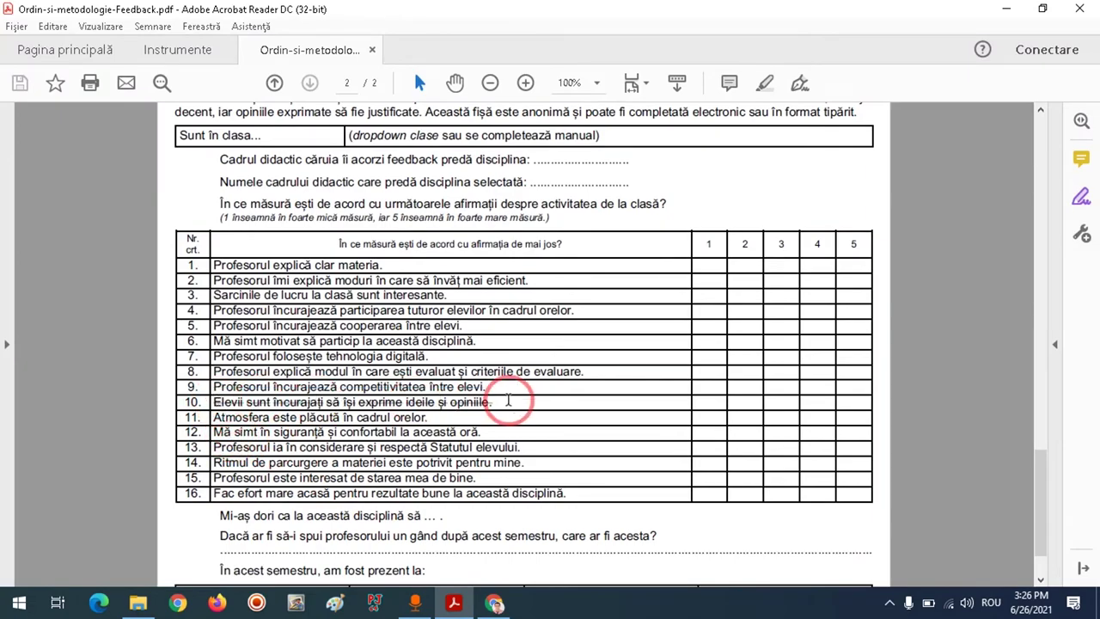
pyautogui.click(494, 604)
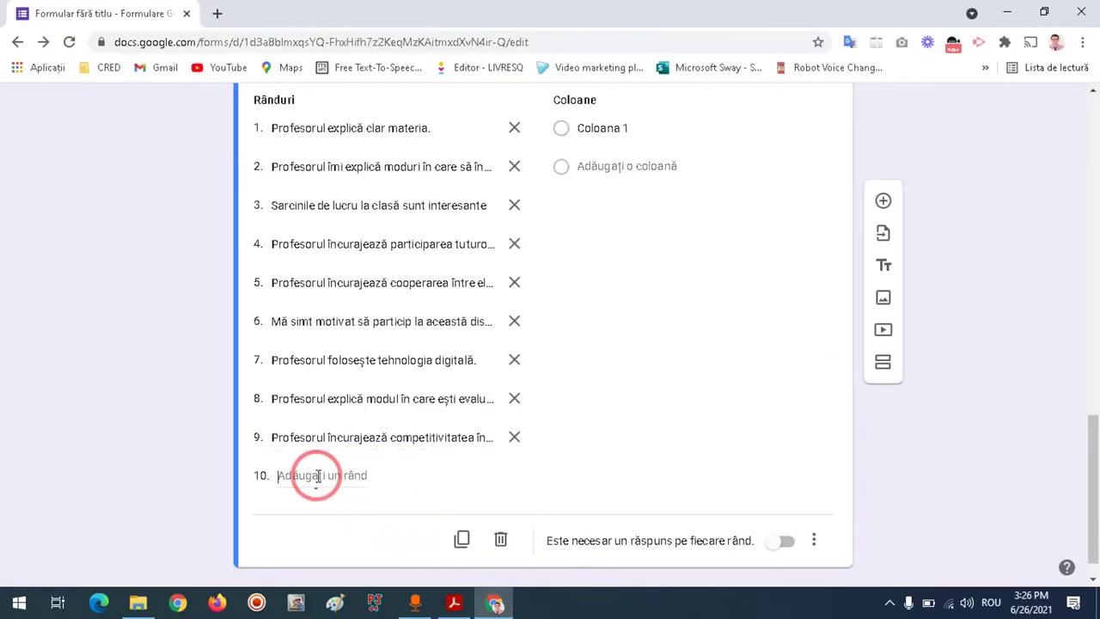
pyautogui.click(316, 475)
pyautogui.hotkey('ctrl', 'v')
# Copy statement 11, "Atmosfera este plăcută în cadrul orelor.", from the PDF into the eleventh row of the grid
pyautogui.scroll(-1, 447, 499)
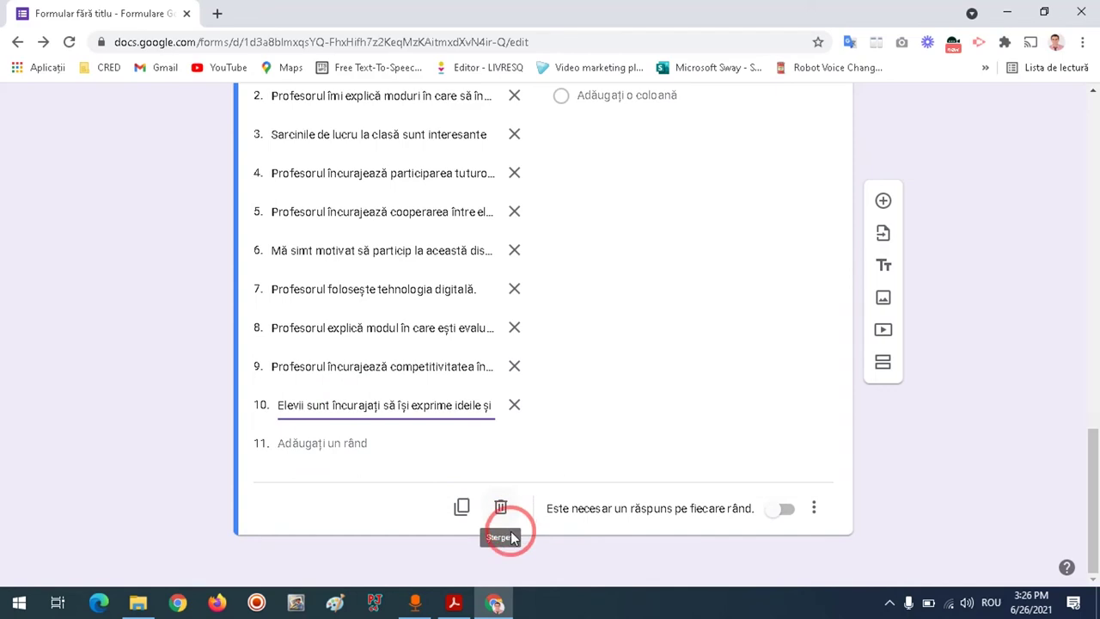
pyautogui.click(496, 604)
pyautogui.moveTo(217, 417); pyautogui.dragTo(432, 420)
pyautogui.hotkey('ctrl', 'c')
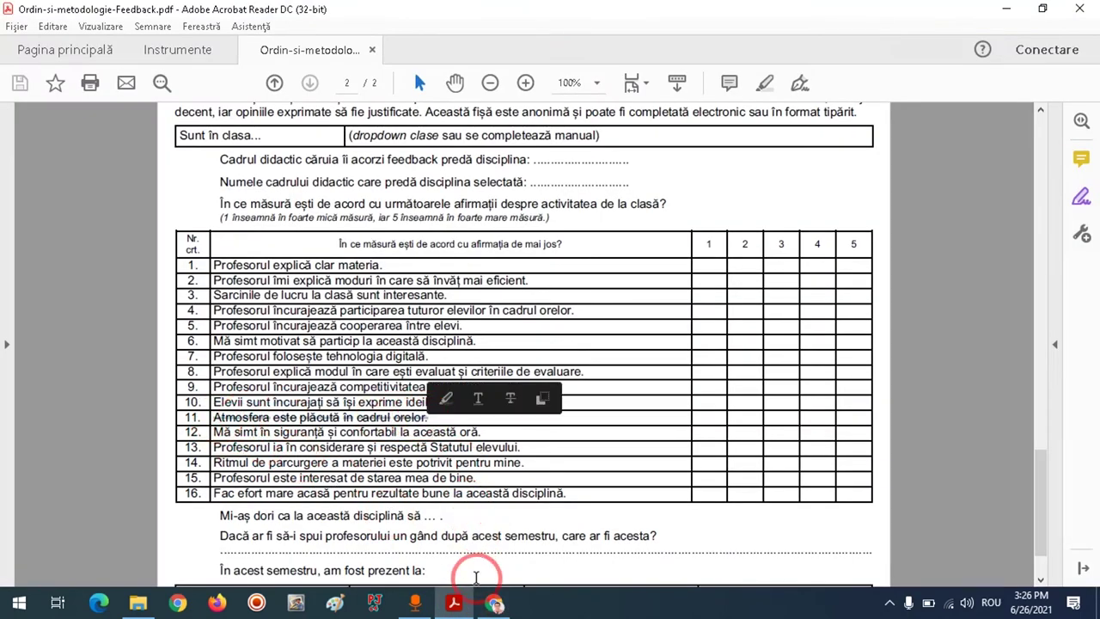
pyautogui.click(494, 604)
pyautogui.click(305, 445)
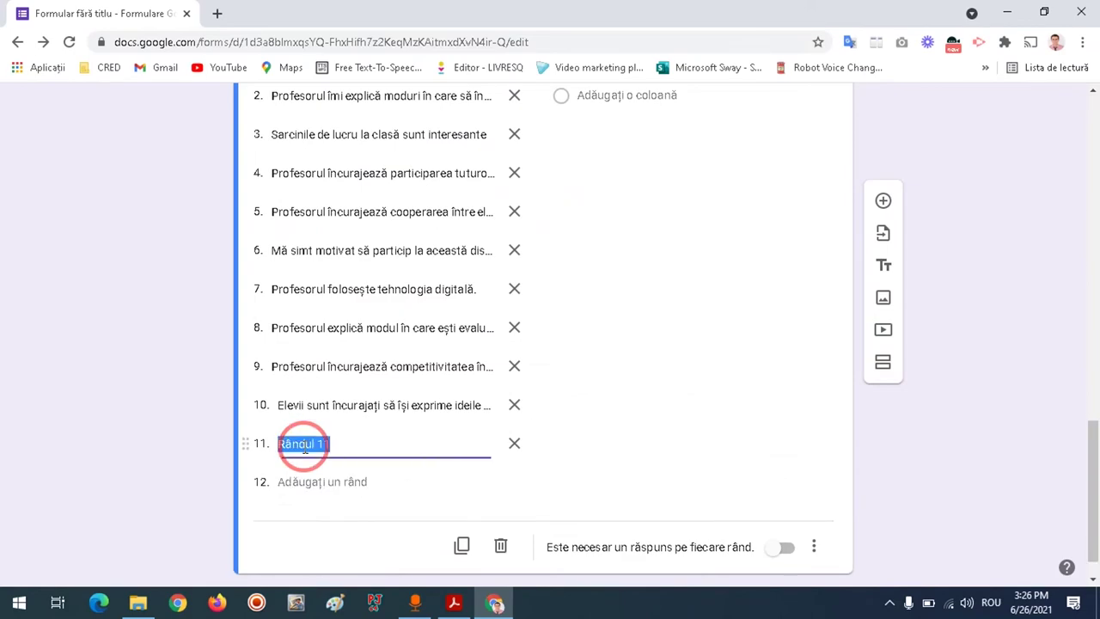
pyautogui.hotkey('ctrl', 'v')
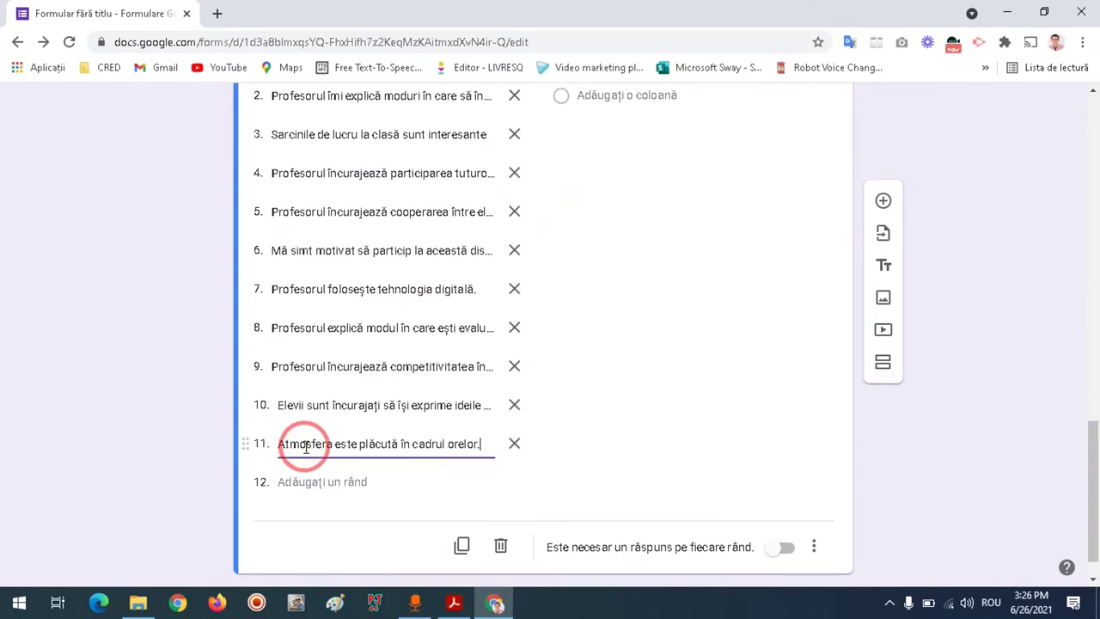
# Copy statement 12, "Mă simt în siguranță și confortabil la această oră.", from the PDF into the twelfth row of the grid
pyautogui.click(493, 603)
pyautogui.moveTo(214, 433); pyautogui.dragTo(481, 433)
pyautogui.hotkey('ctrl', 'c')
pyautogui.click(493, 602)
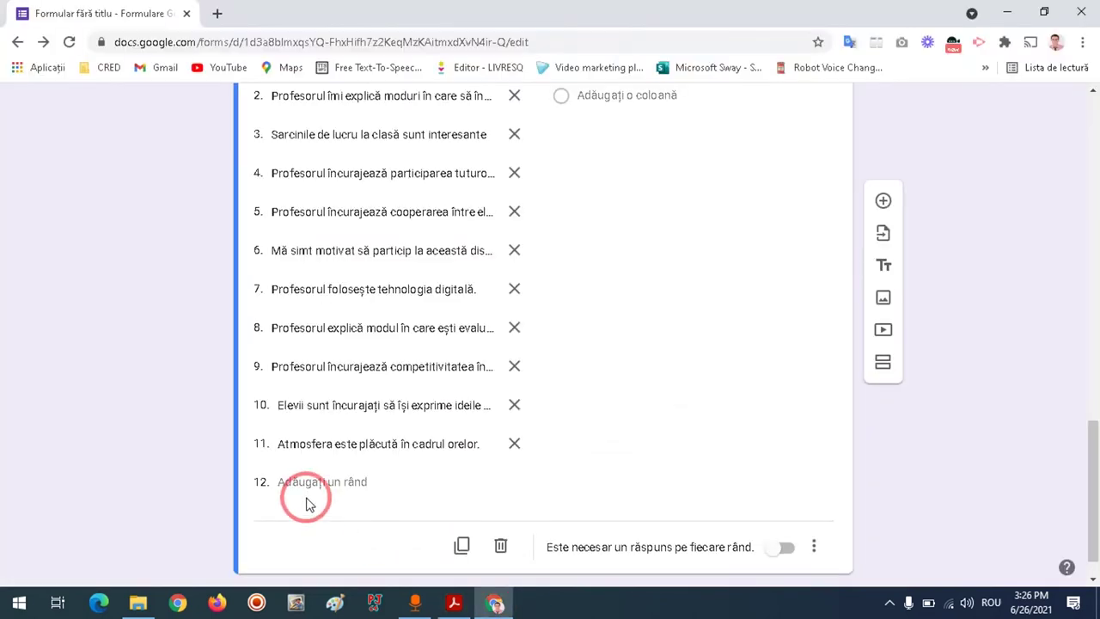
pyautogui.hotkey('ctrl', 'v')
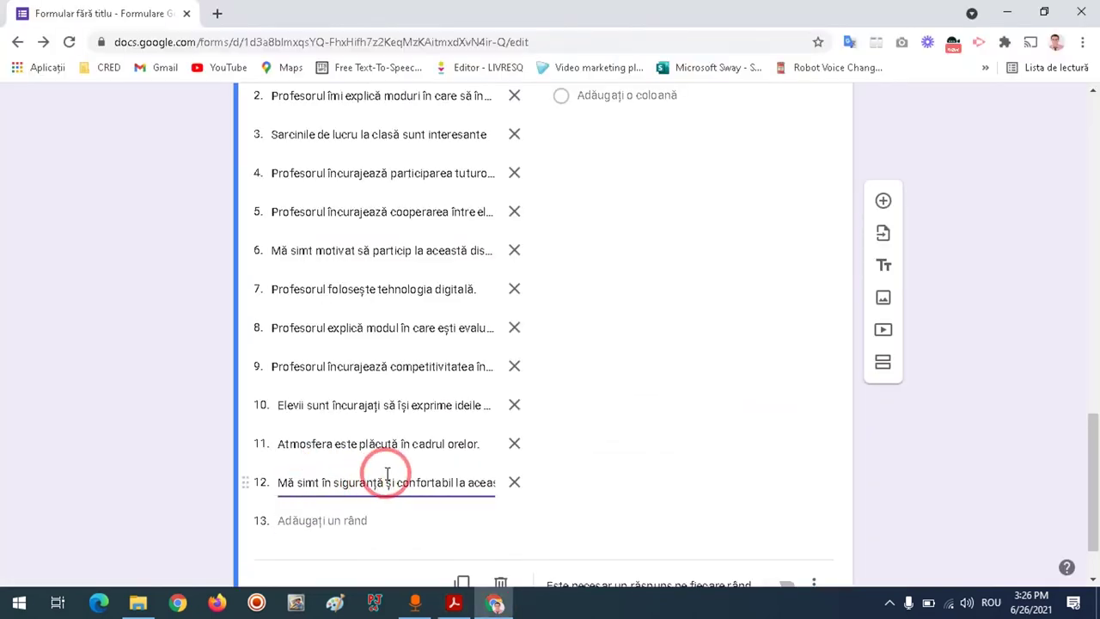
# Copy statement 13, "Profesorul ia în considerare și respectă Statutul elevului.", from the PDF into the thirteenth row of the grid
pyautogui.scroll(-1, 429, 499)
pyautogui.click(496, 603)
pyautogui.moveTo(215, 447); pyautogui.dragTo(524, 442)
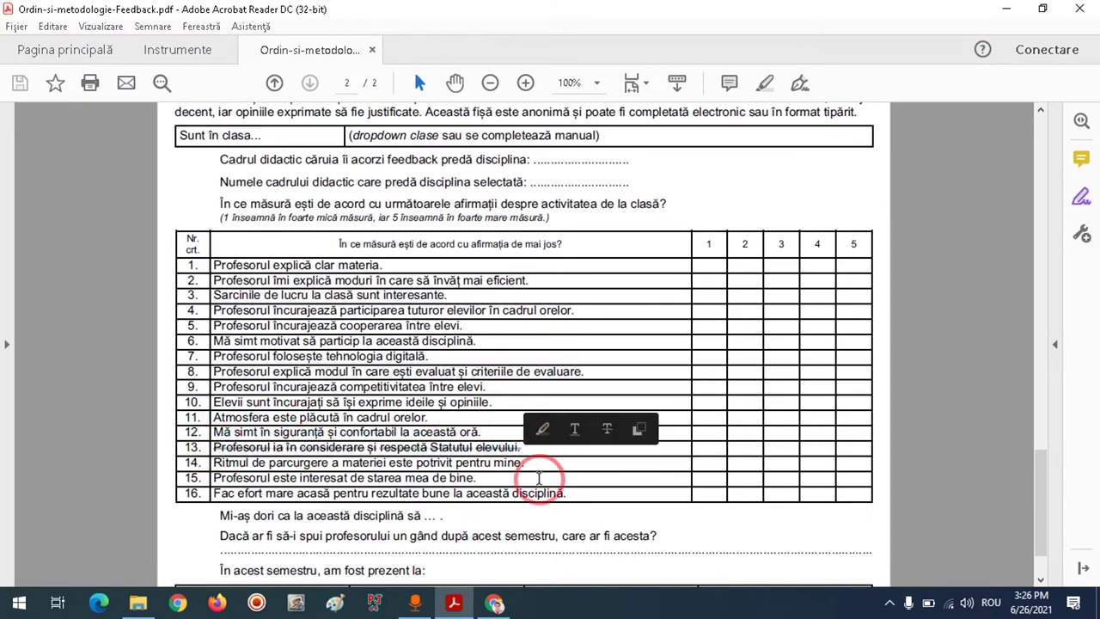
pyautogui.click(497, 603)
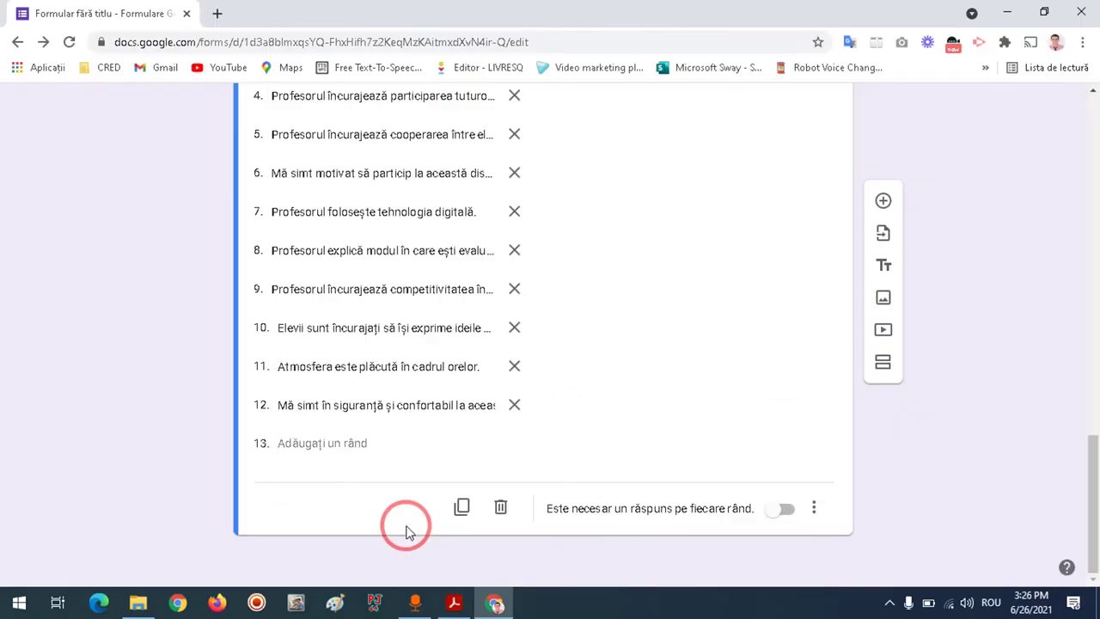
pyautogui.click(308, 455)
pyautogui.hotkey('ctrl', 'v')
# Copy statement 14, "Ritmul de parcurgere a materiei este potrivit pentru mine.", from the PDF into the fourteenth row of the grid
pyautogui.click(513, 605)
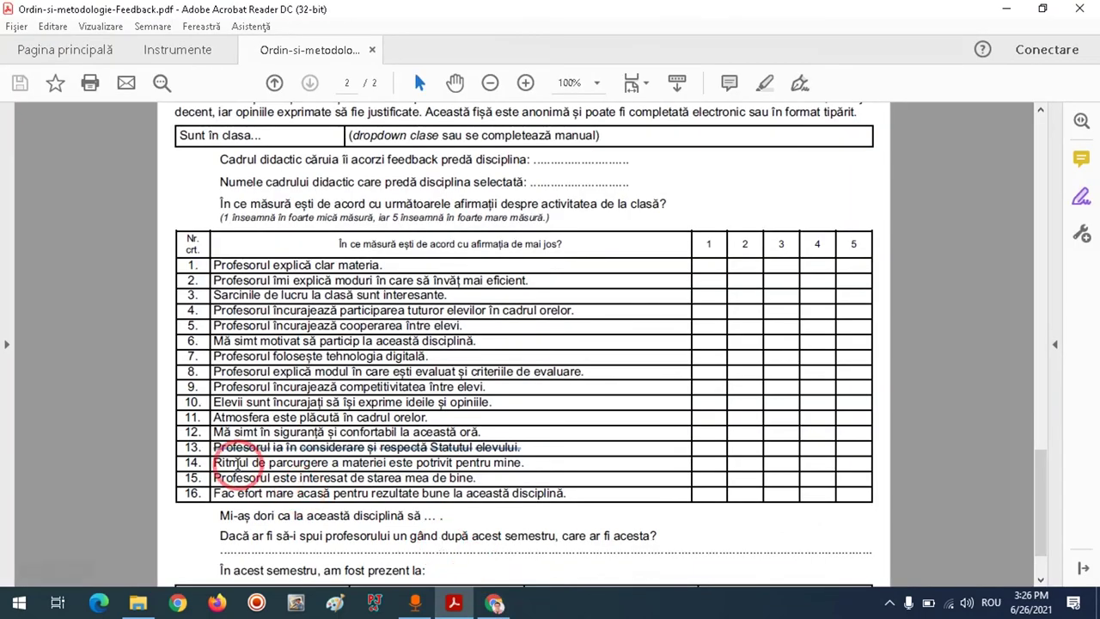
pyautogui.moveTo(213, 462); pyautogui.dragTo(526, 462)
pyautogui.hotkey('ctrl', 'c')
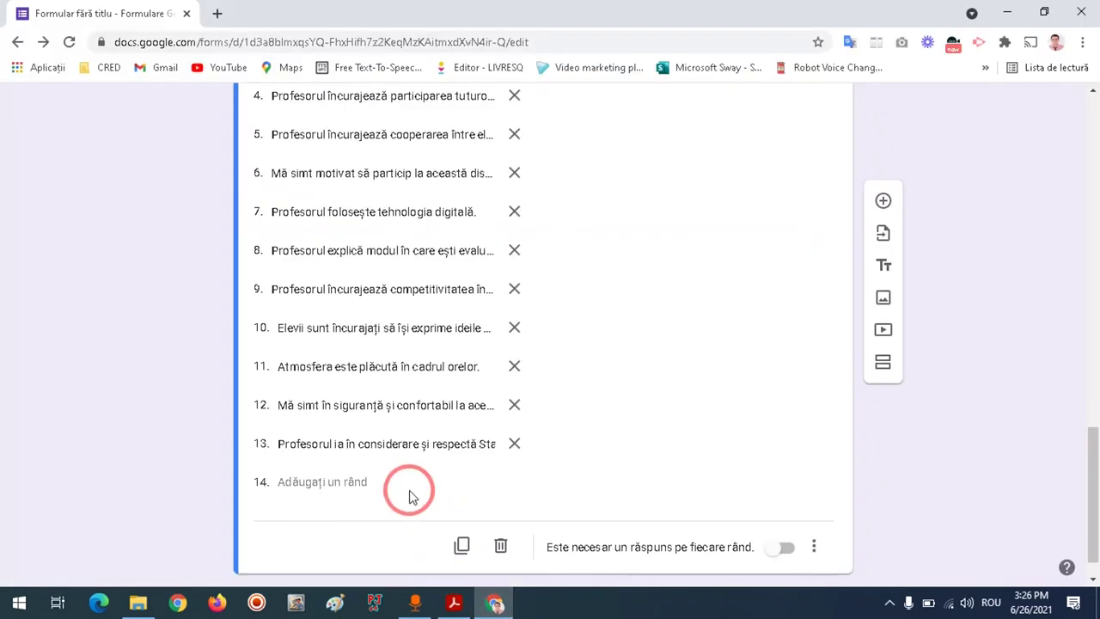
pyautogui.click(496, 603)
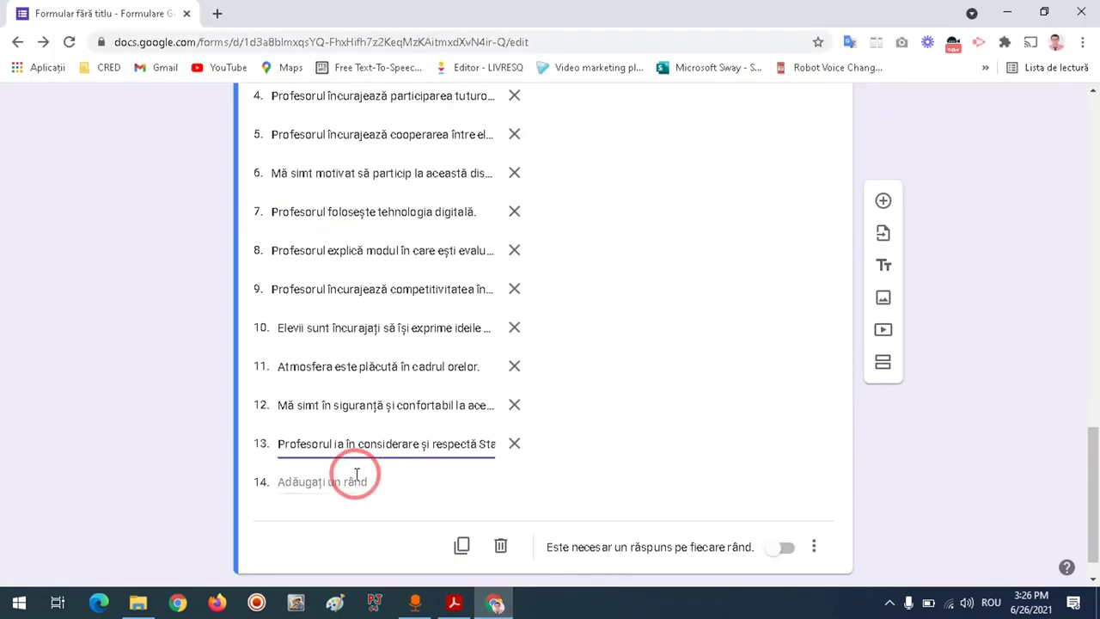
pyautogui.hotkey('ctrl', 'v')
# Copy statement 15, "Profesorul este interesat de starea mea de bine.", from the PDF into the fifteenth row of the grid
pyautogui.click(496, 603)
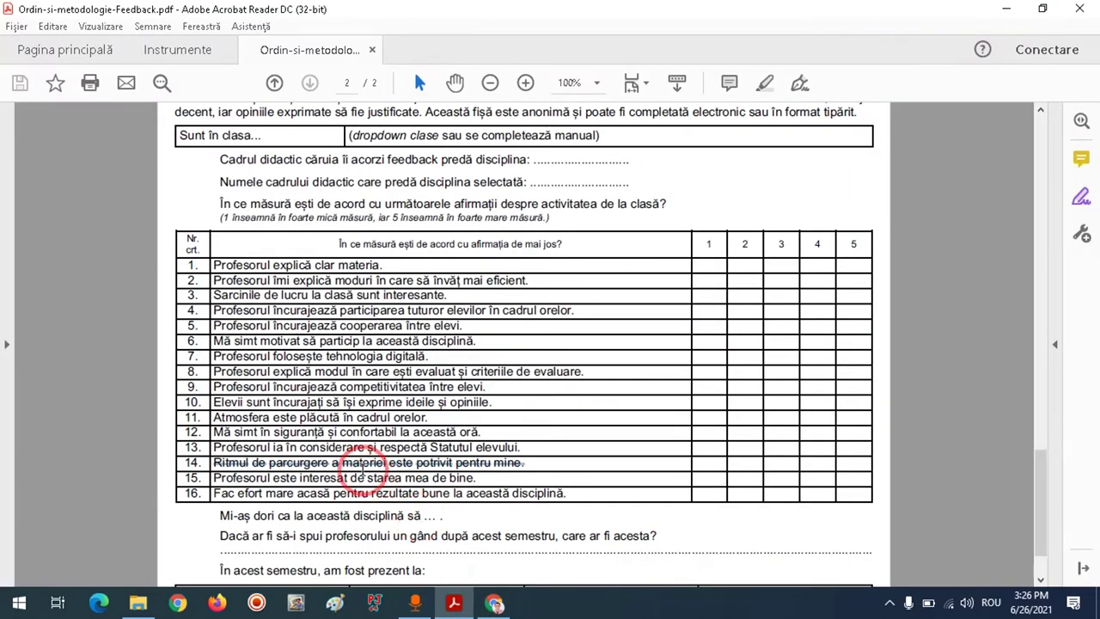
pyautogui.scroll(-1, 361, 468)
pyautogui.moveTo(214, 438); pyautogui.dragTo(300, 439)
pyautogui.click(486, 440)
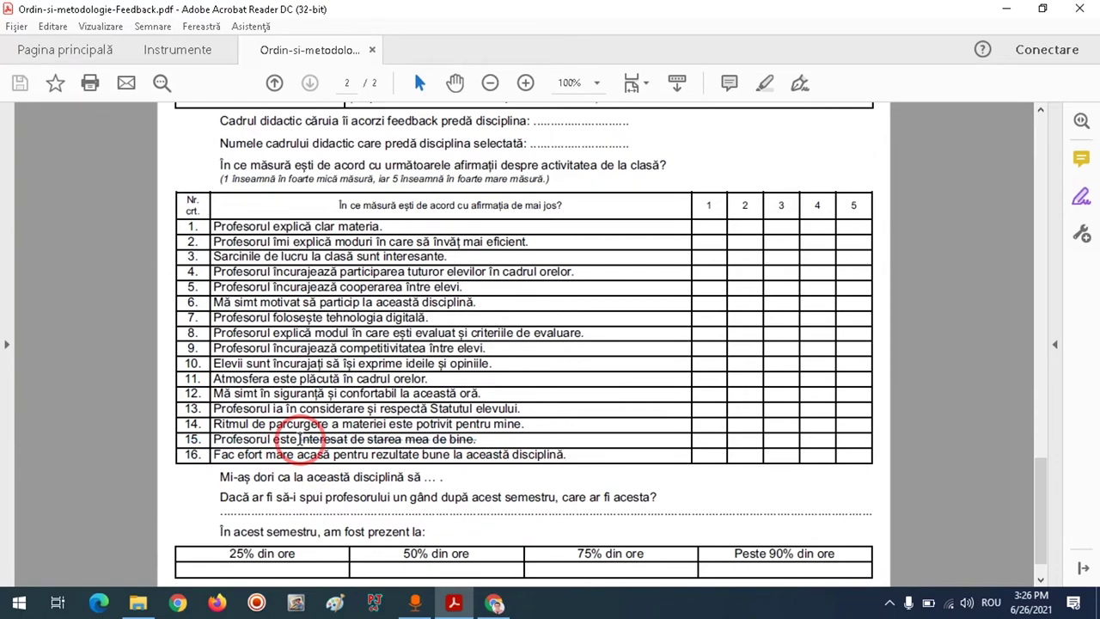
pyautogui.moveTo(225, 439); pyautogui.dragTo(215, 439)
pyautogui.hotkey('ctrl', 'c')
pyautogui.click(495, 602)
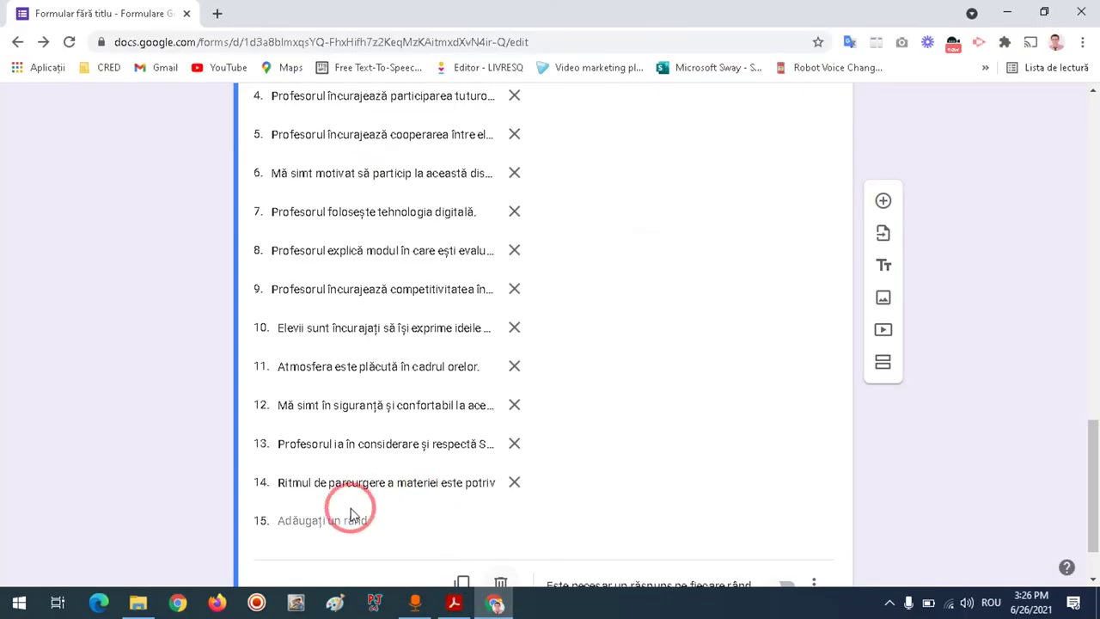
pyautogui.click(338, 520)
pyautogui.hotkey('ctrl', 'v')
# Copy statement 16, "Fac efort mare acasă pentru rezultate bune la această disciplină.", from the PDF into the sixteenth row of the grid
pyautogui.click(455, 601)
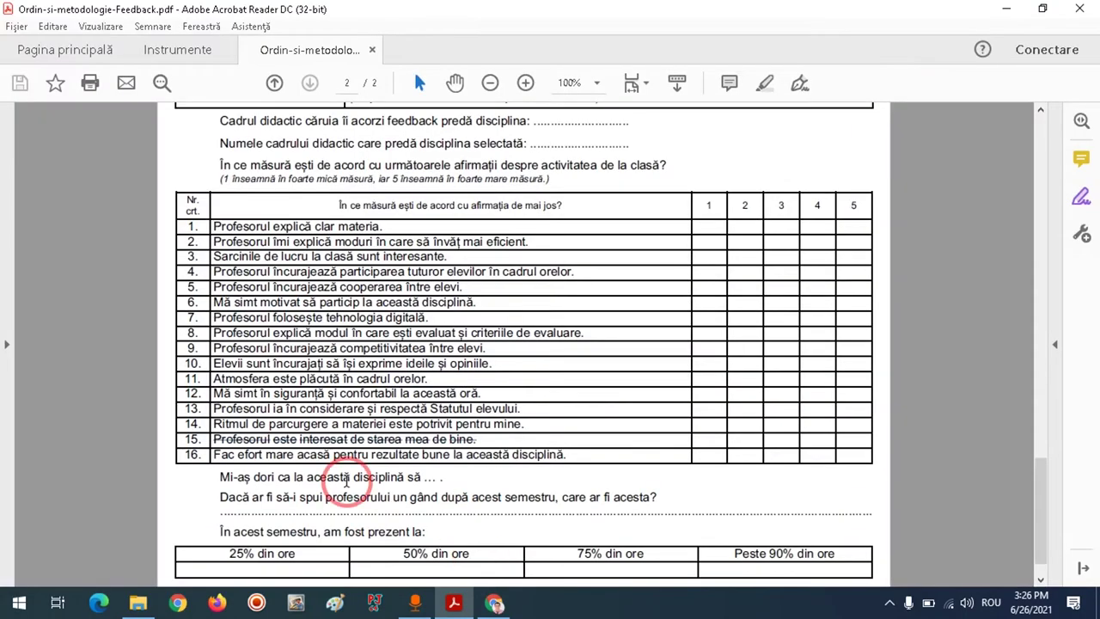
pyautogui.moveTo(212, 455); pyautogui.dragTo(572, 448)
pyautogui.click(495, 602)
pyautogui.click(328, 560)
pyautogui.hotkey('ctrl', 'v')
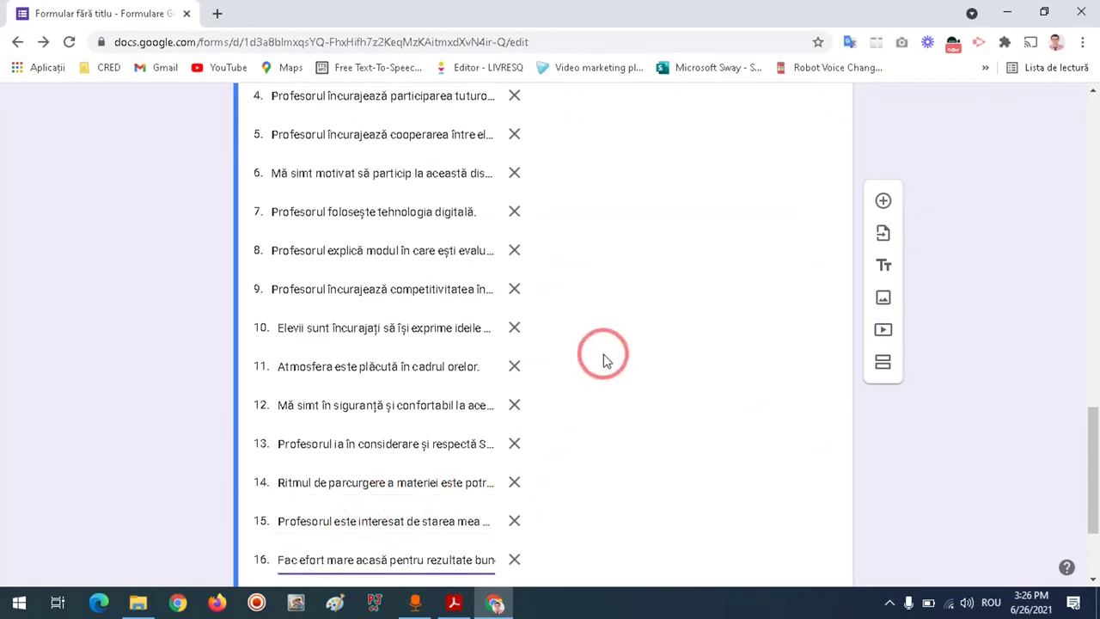
# Set up five columns for the statement grid, labelled 1, 2, Coloana 3, 4 and 5
pyautogui.scroll(3, 619, 357)
pyautogui.scroll(1, 601, 348)
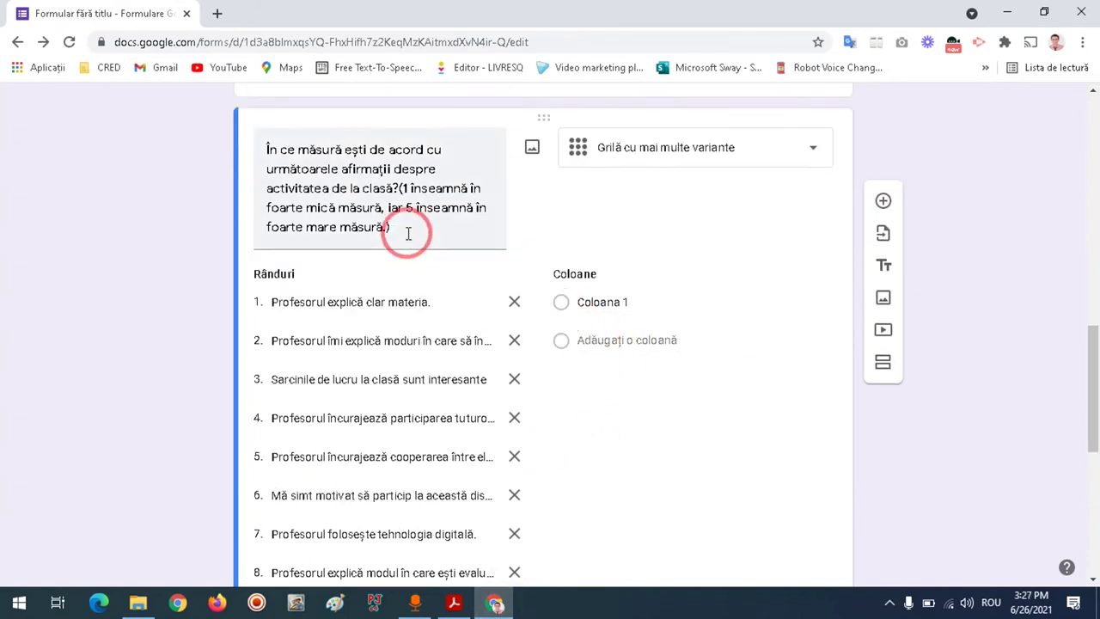
pyautogui.click(563, 311)
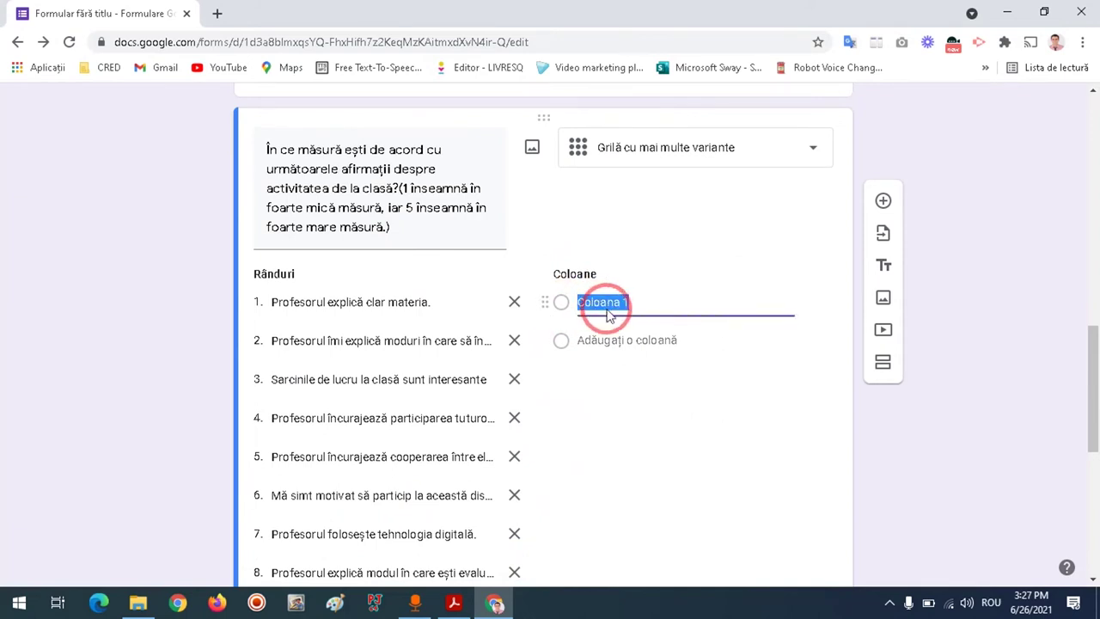
pyautogui.write('1')
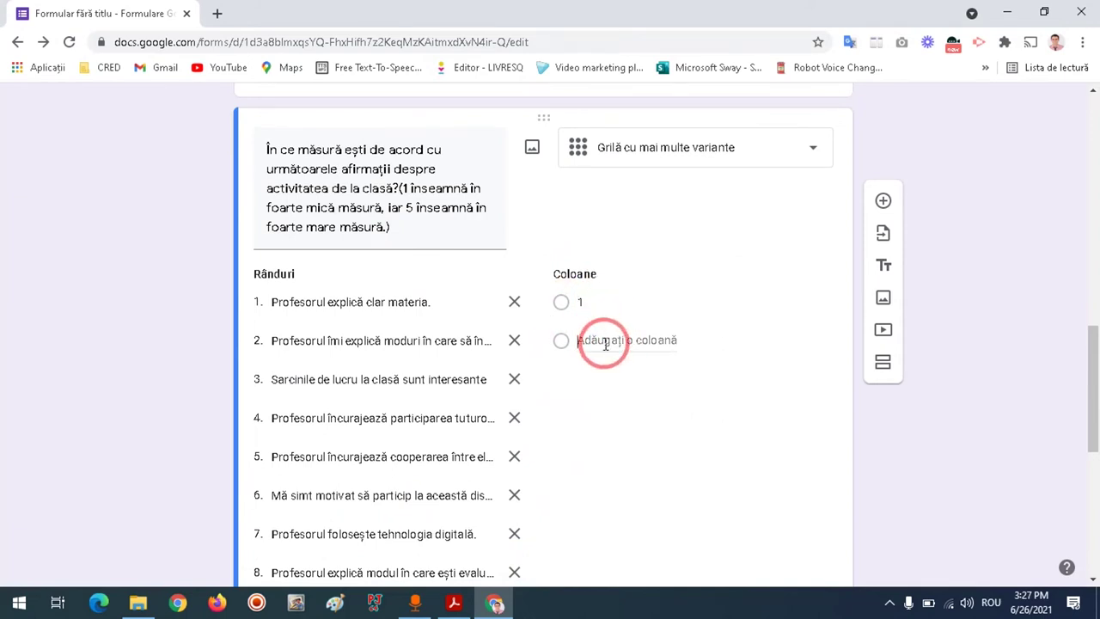
pyautogui.click(605, 341)
pyautogui.click(621, 382)
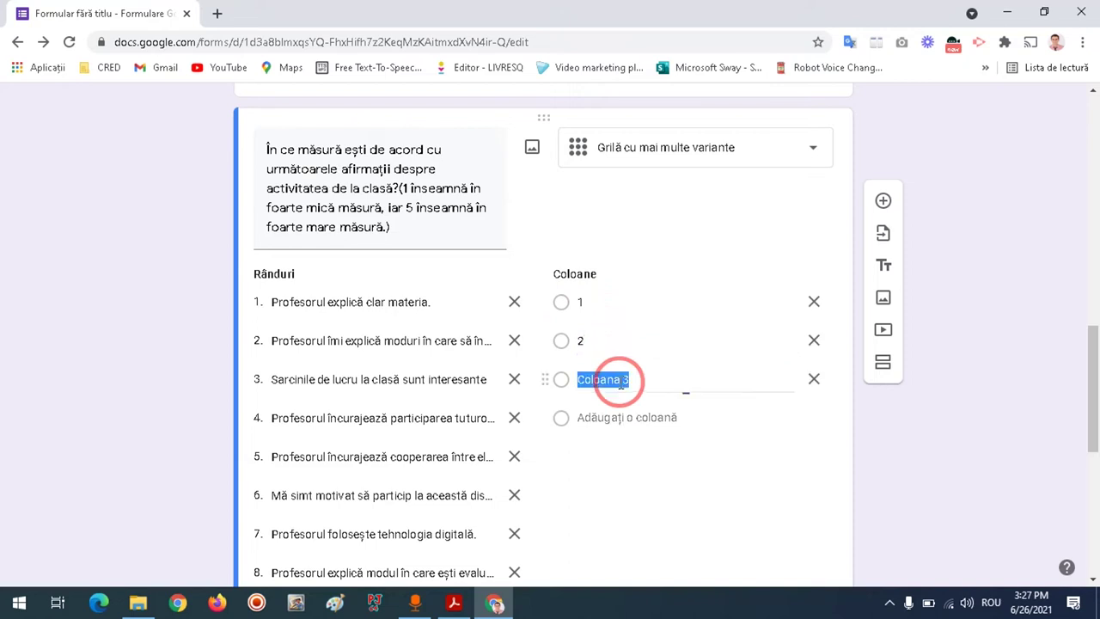
pyautogui.write('3')
pyautogui.click(612, 410)
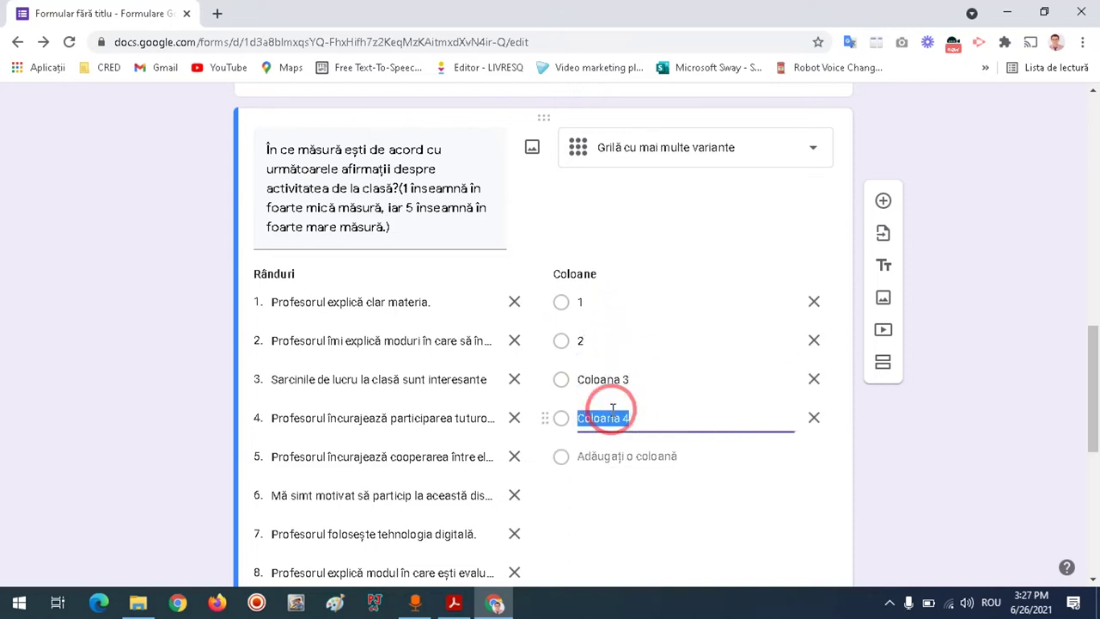
pyautogui.write('4')
pyautogui.click(611, 456)
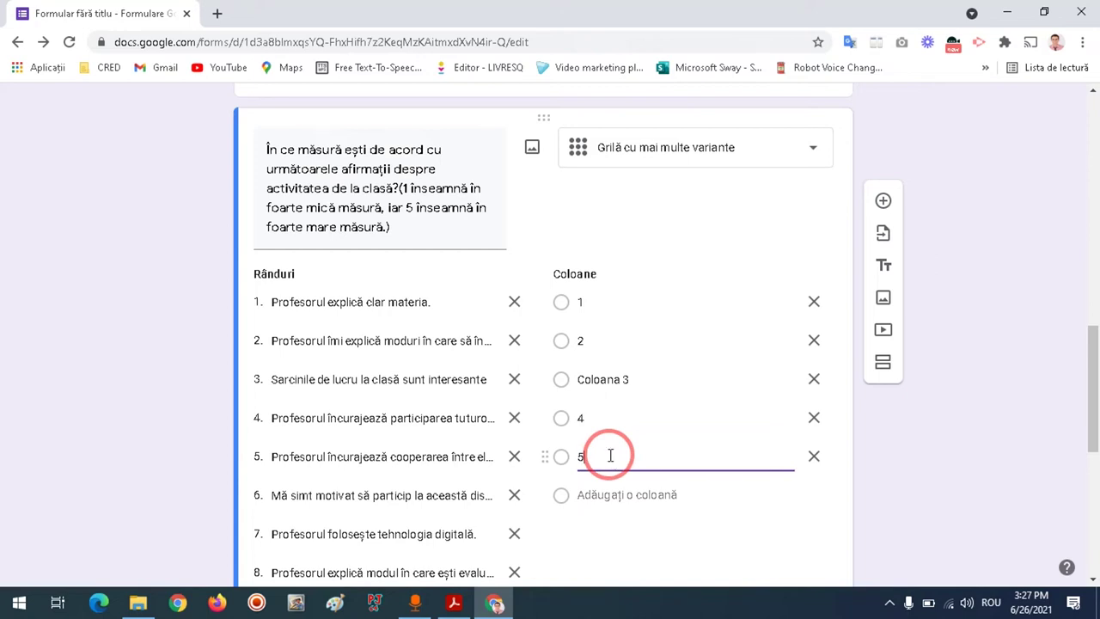
# Make a response mandatory on every row of the statement grid and review its rows and columns
pyautogui.scroll(-5, 258, 267)
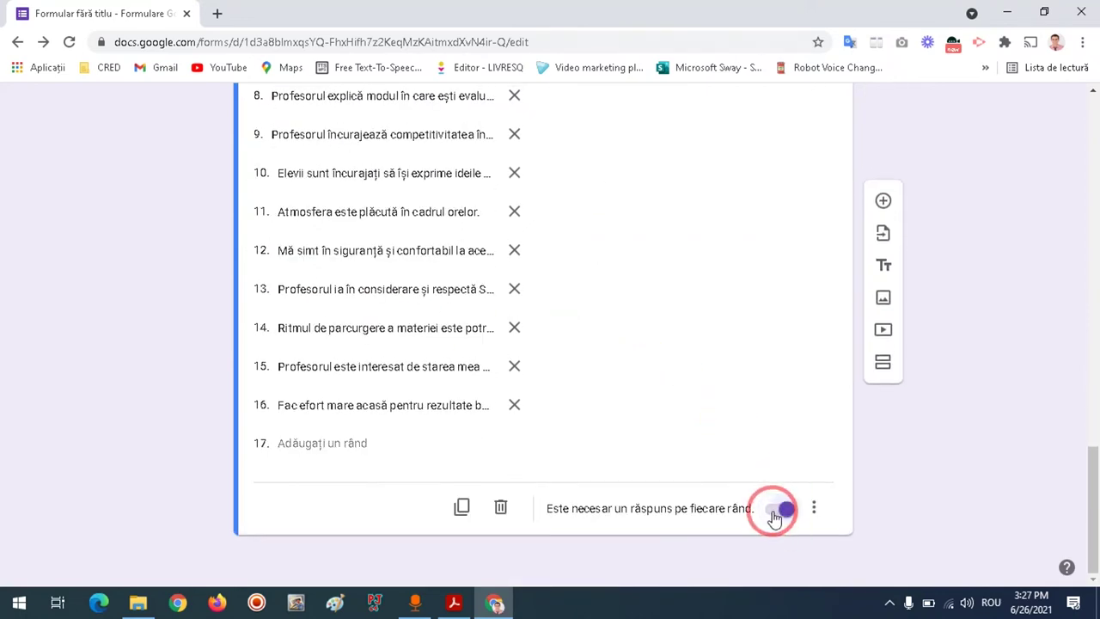
pyautogui.scroll(6, 464, 310)
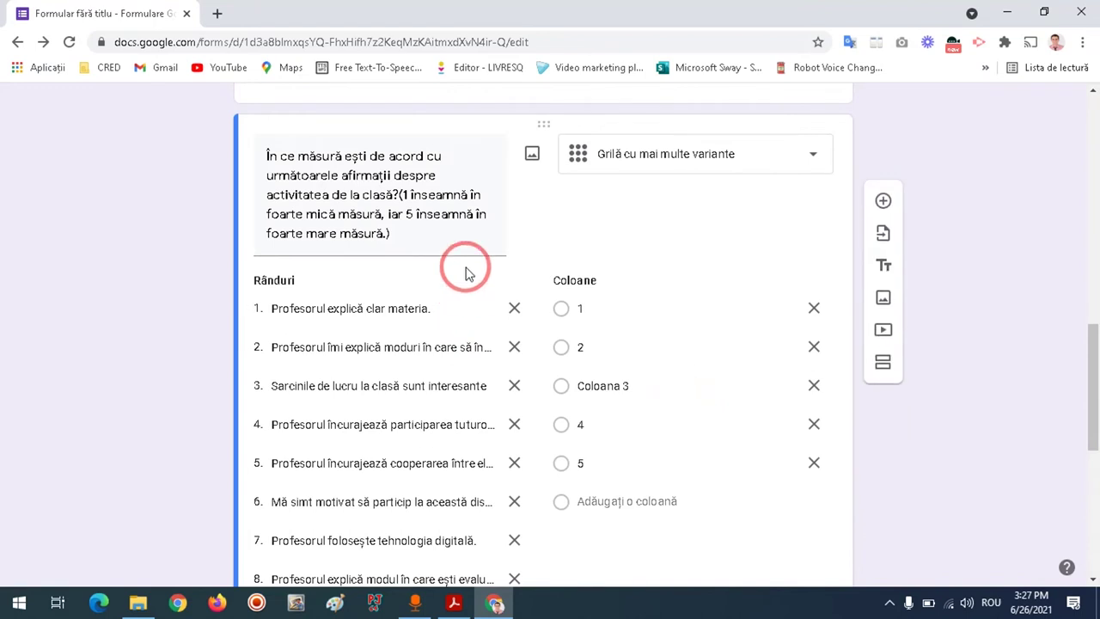
pyautogui.scroll(-6, 447, 292)
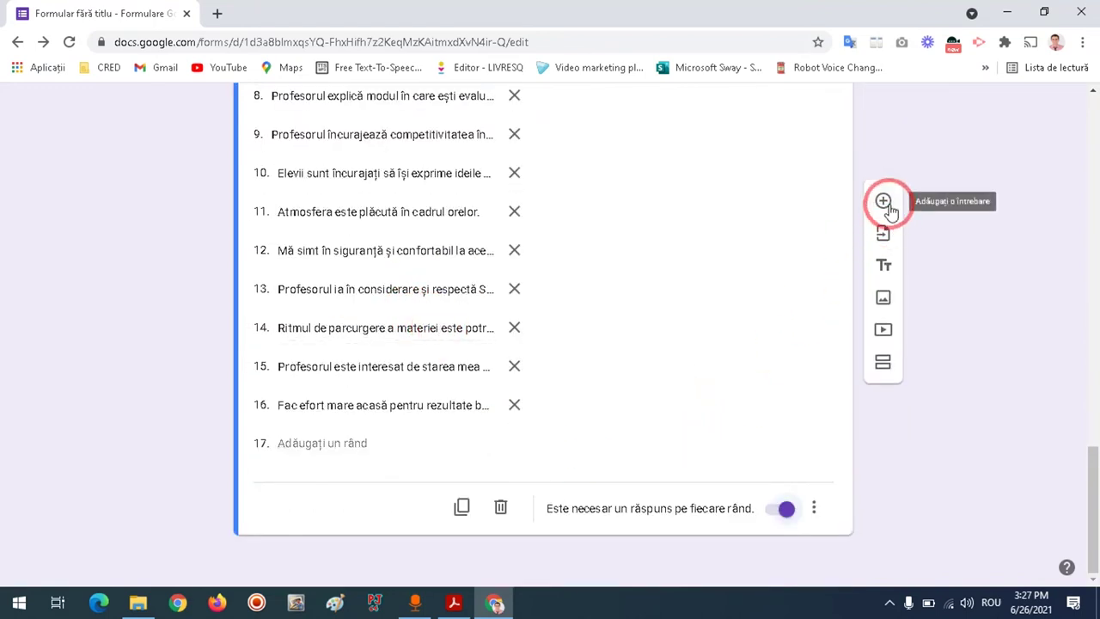
# Add a new question titled "Mi-aș dori ca la această disciplină să ... .", copied from the PDF
pyautogui.click(885, 203)
pyautogui.click(453, 602)
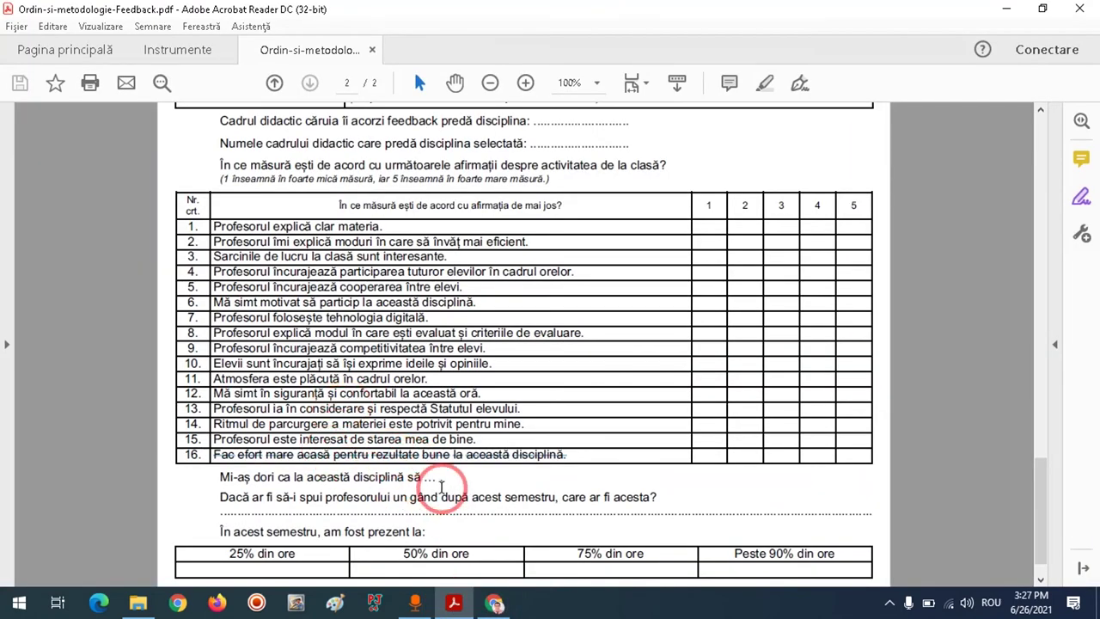
pyautogui.moveTo(447, 478); pyautogui.dragTo(223, 480)
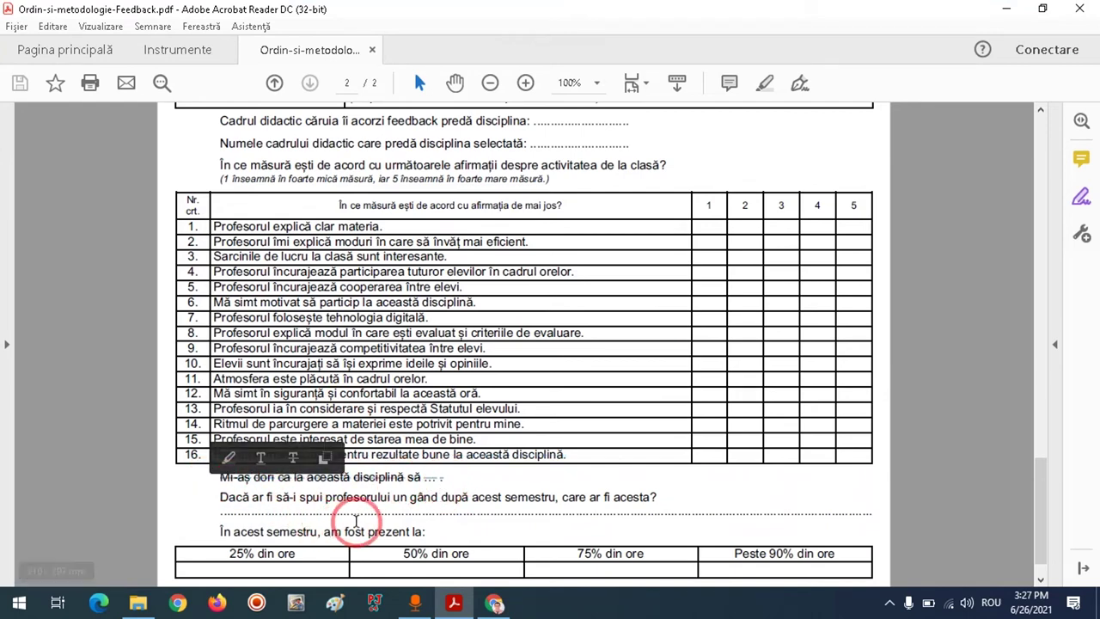
pyautogui.click(499, 601)
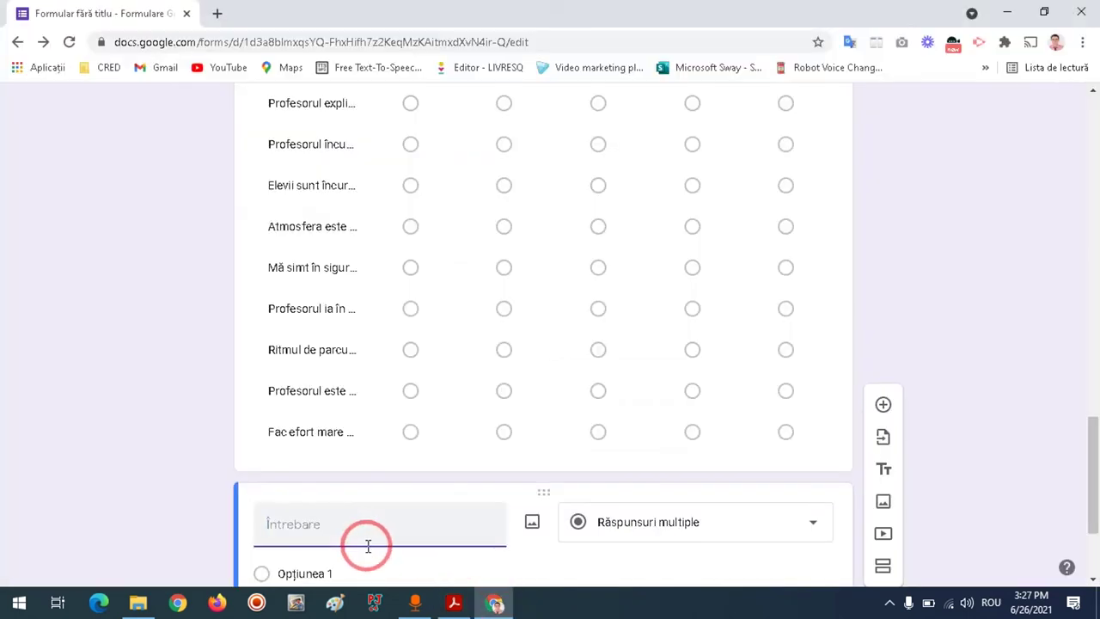
pyautogui.write('Mi-aș dori ca la această disciplină să □ .')
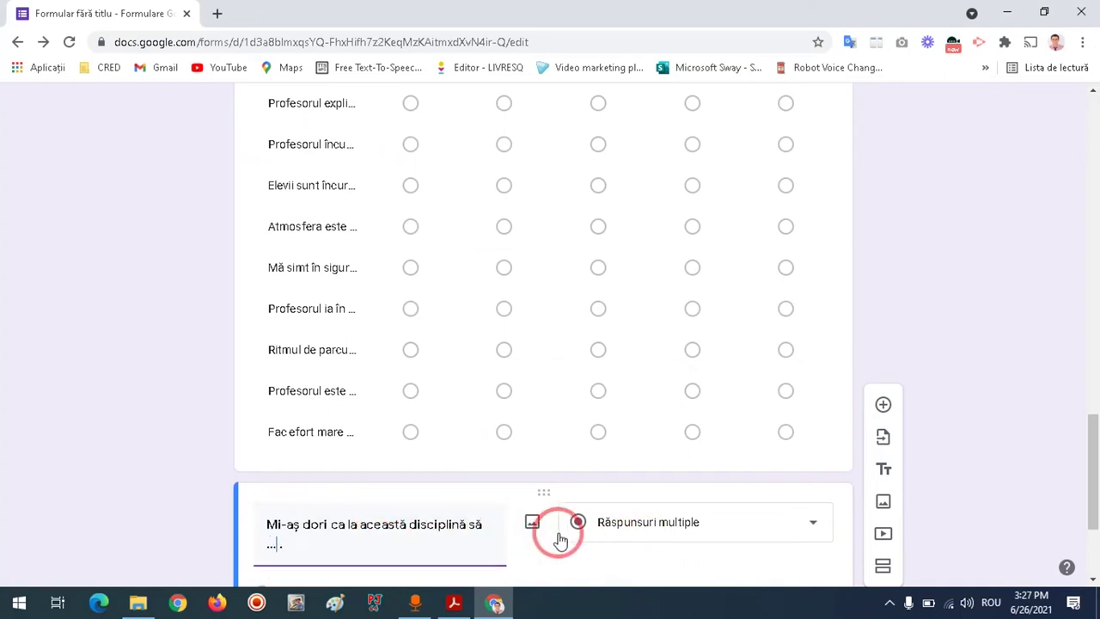
# Set the "Mi-aș dori ca la această disciplină să ... ." question to the Paragraf answer type and make it mandatory
pyautogui.click(680, 520)
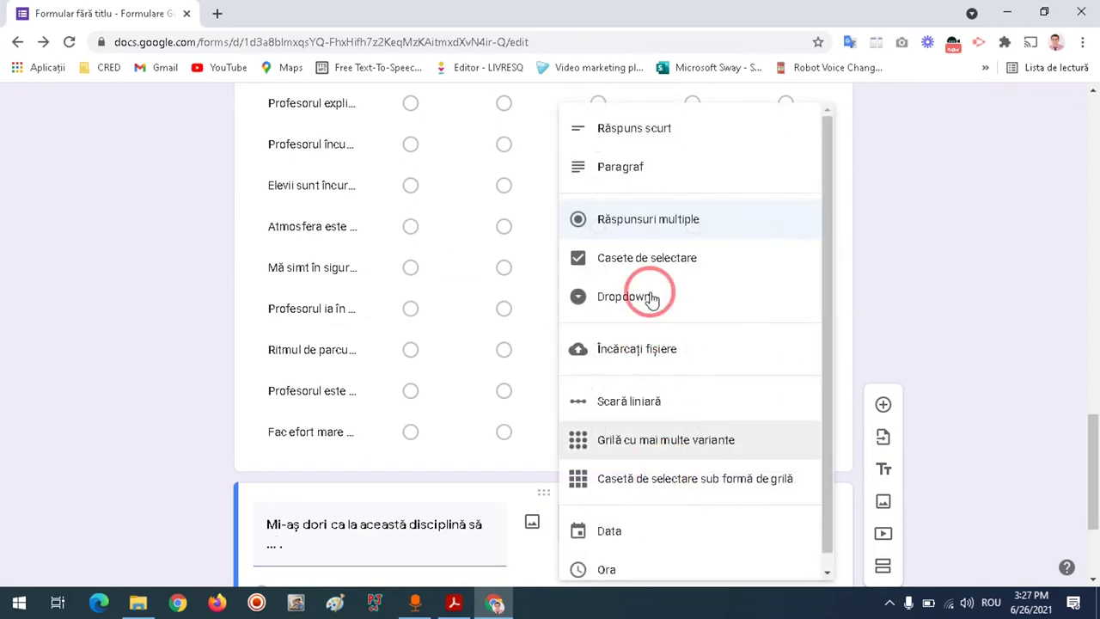
pyautogui.click(635, 180)
pyautogui.scroll(-2, 196, 315)
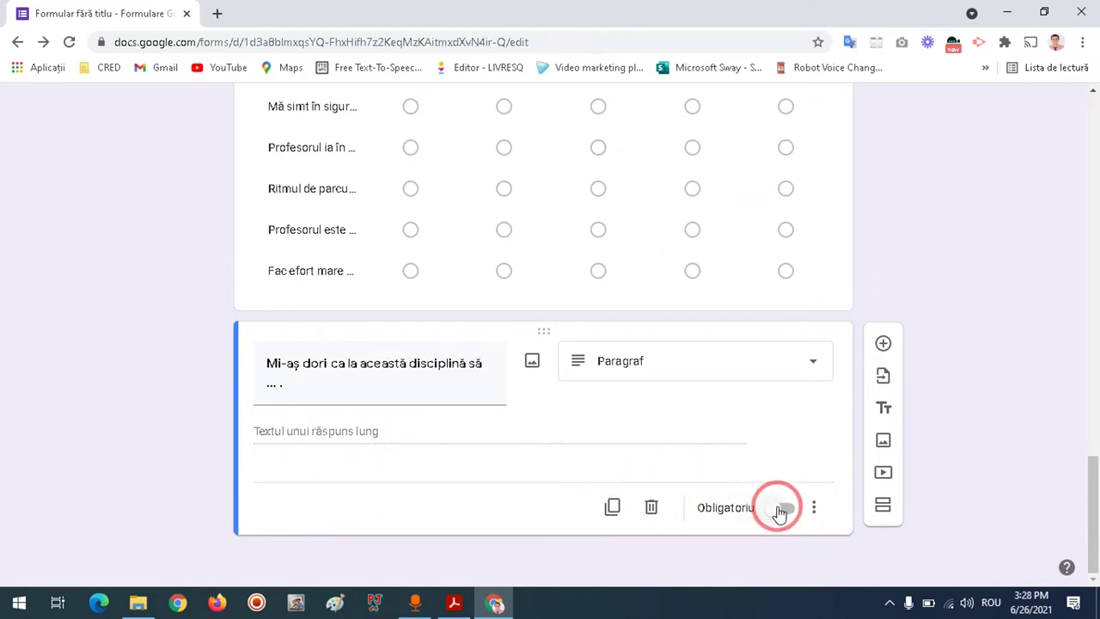
# Add a question titled "Dacă ar fi să-i spui profesorului un gând după acest semestru, care ar fi acesta?", copied from the PDF
pyautogui.click(885, 348)
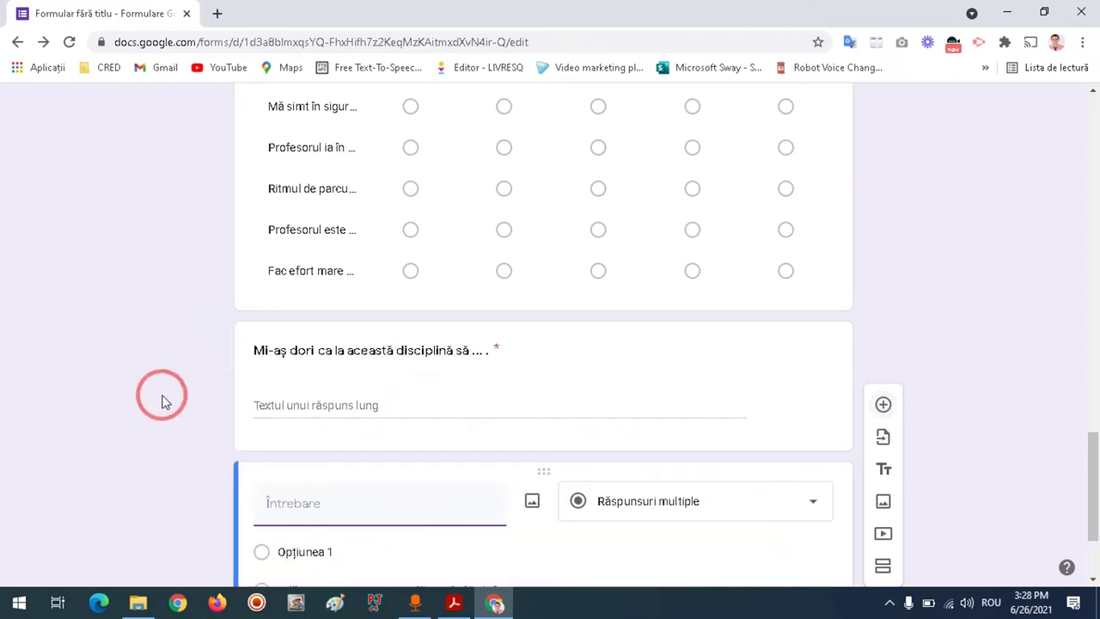
pyautogui.scroll(-2, 197, 412)
pyautogui.click(454, 599)
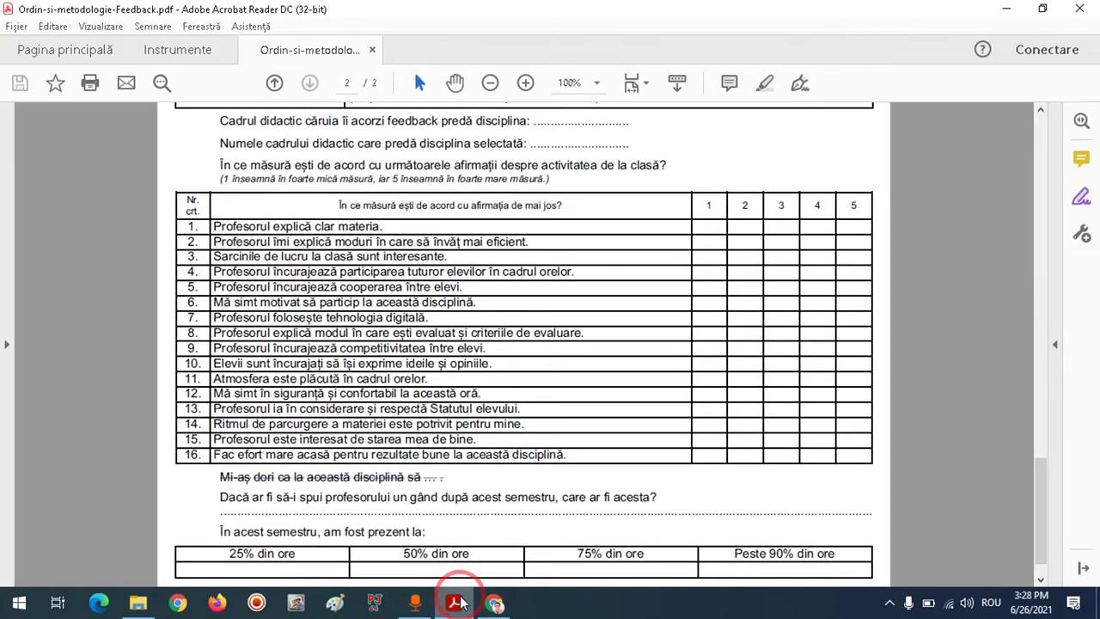
pyautogui.scroll(-1, 409, 473)
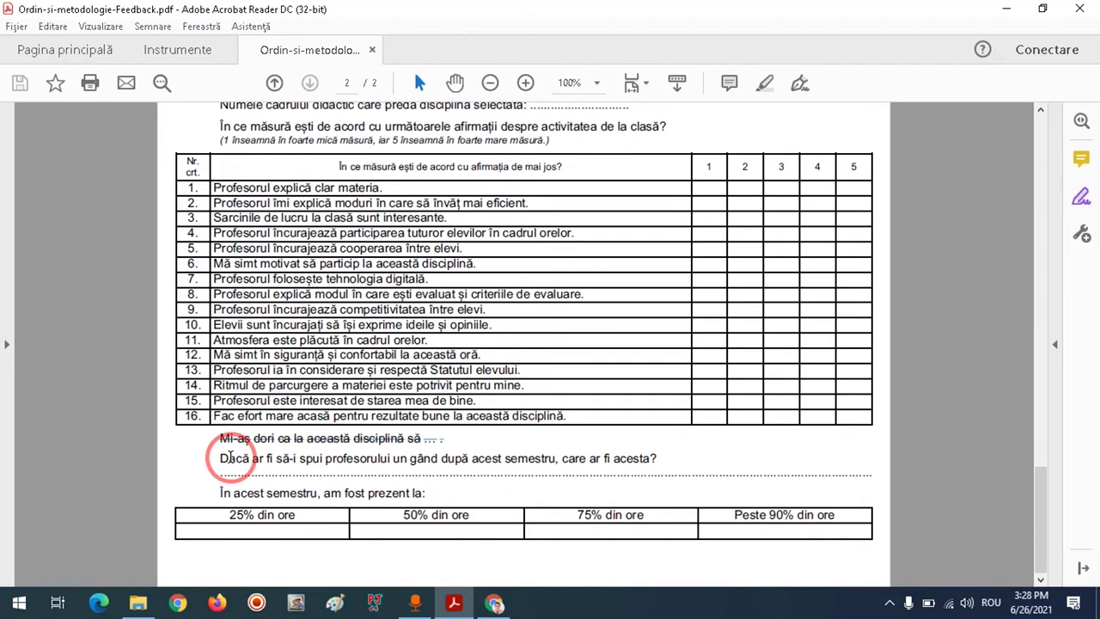
pyautogui.moveTo(643, 459); pyautogui.dragTo(354, 440)
pyautogui.click(495, 604)
pyautogui.click(358, 368)
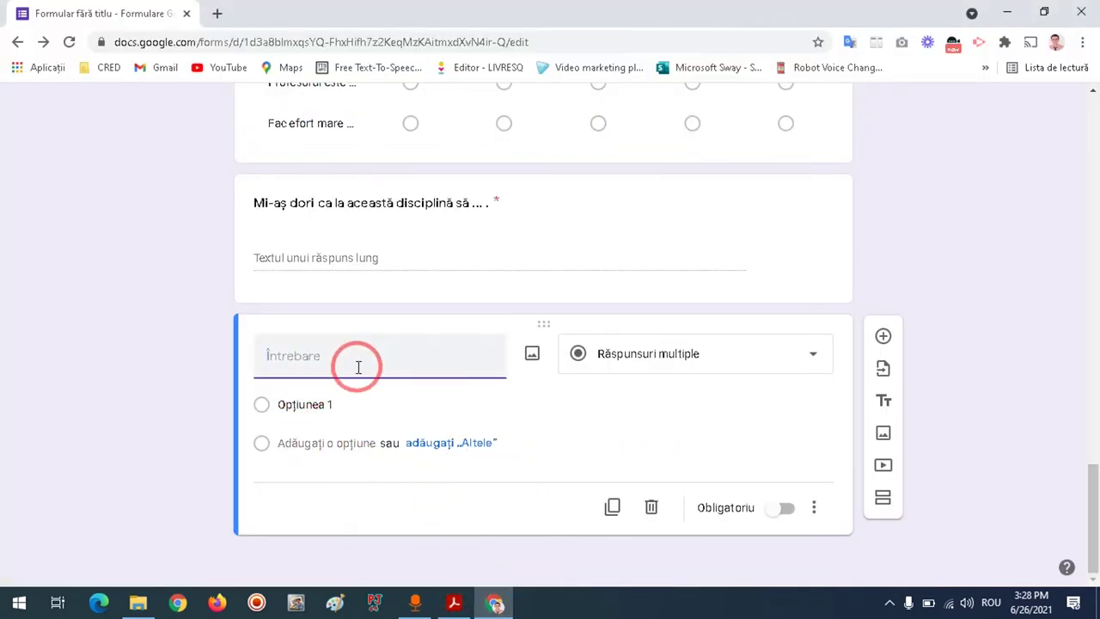
pyautogui.write('Dacă ar fi să-i spui profesorului un gând după acest semestru, care ar fi acesta?')
# Set the question about a thought for the teacher to the Paragraf answer type and make it mandatory
pyautogui.click(750, 373)
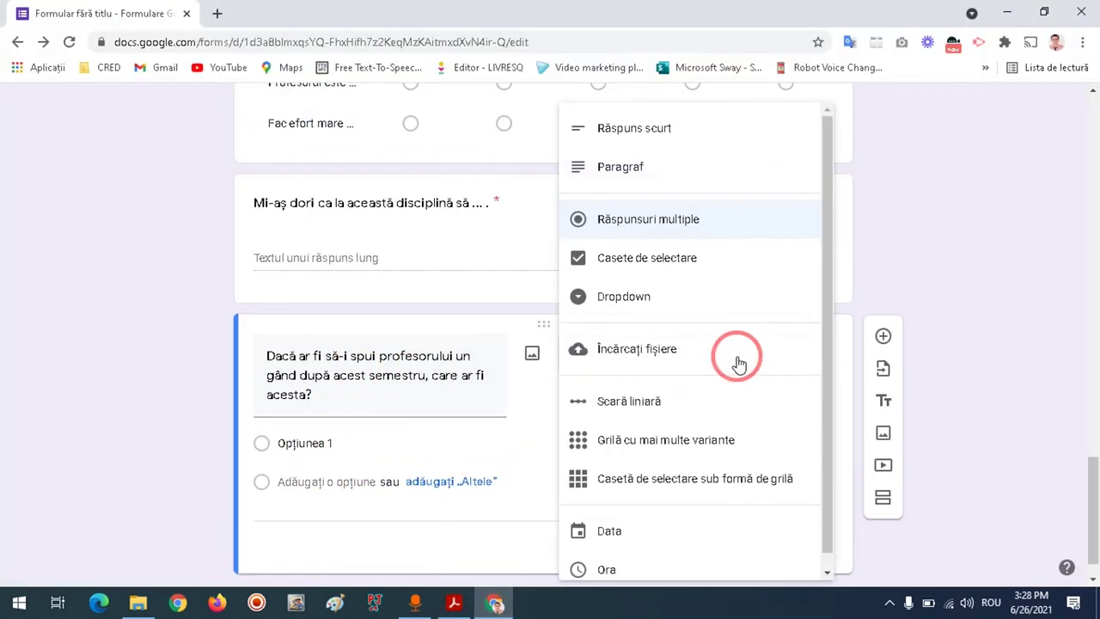
pyautogui.click(656, 166)
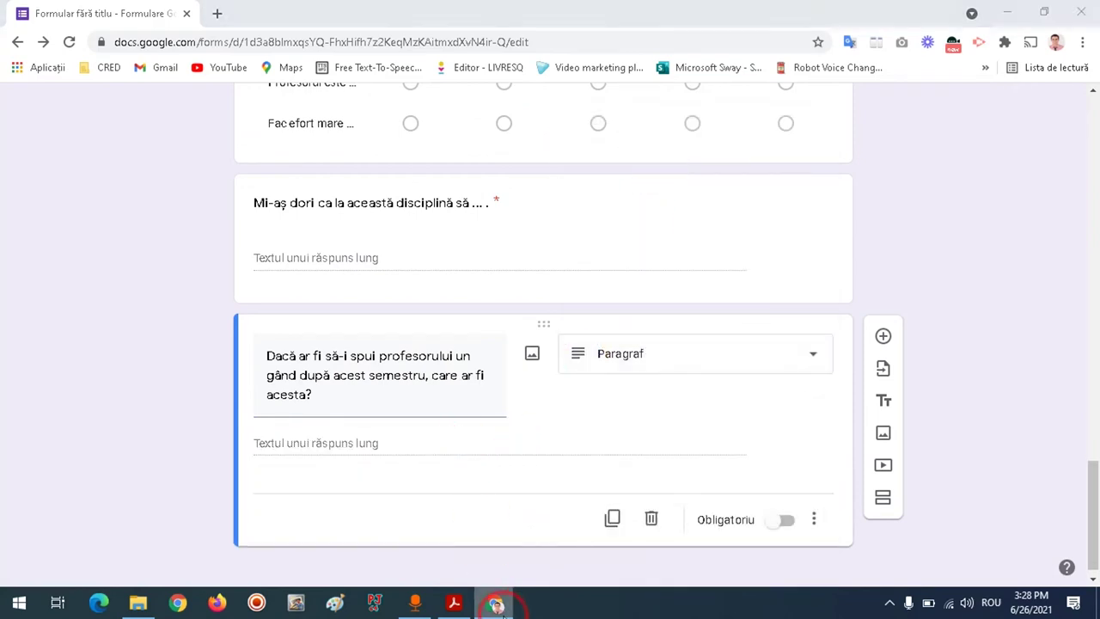
pyautogui.click(495, 604)
pyautogui.click(496, 604)
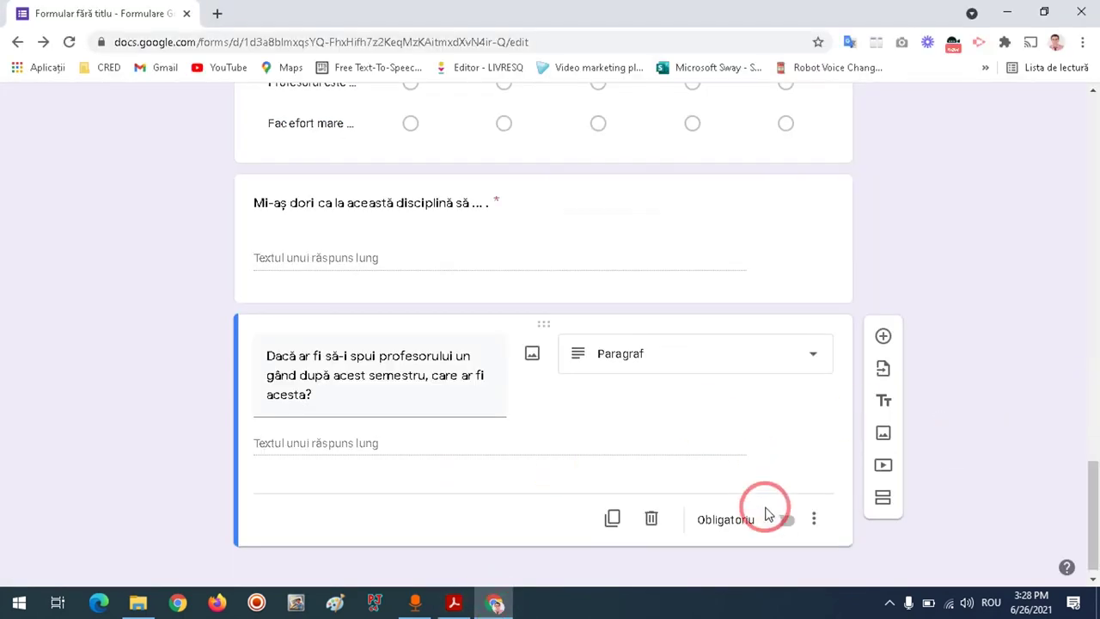
# Add a Răspunsuri multiple question titled "În acest semestru, am fost prezent la:", copied from the PDF
pyautogui.click(883, 336)
pyautogui.click(494, 602)
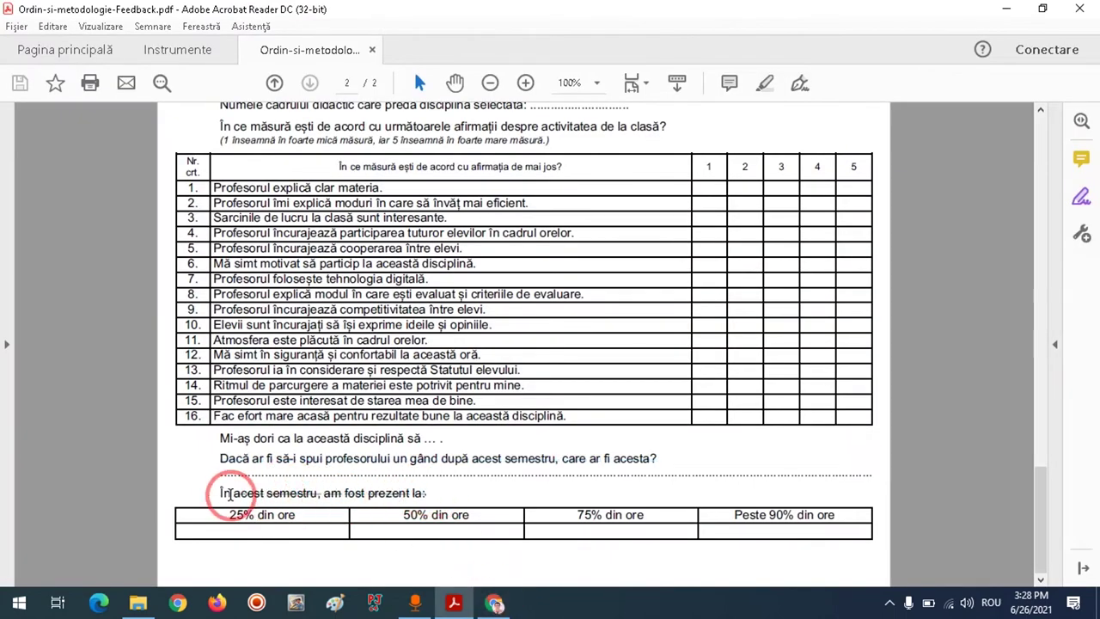
pyautogui.moveTo(219, 492); pyautogui.dragTo(426, 494)
pyautogui.hotkey('ctrl', 'c')
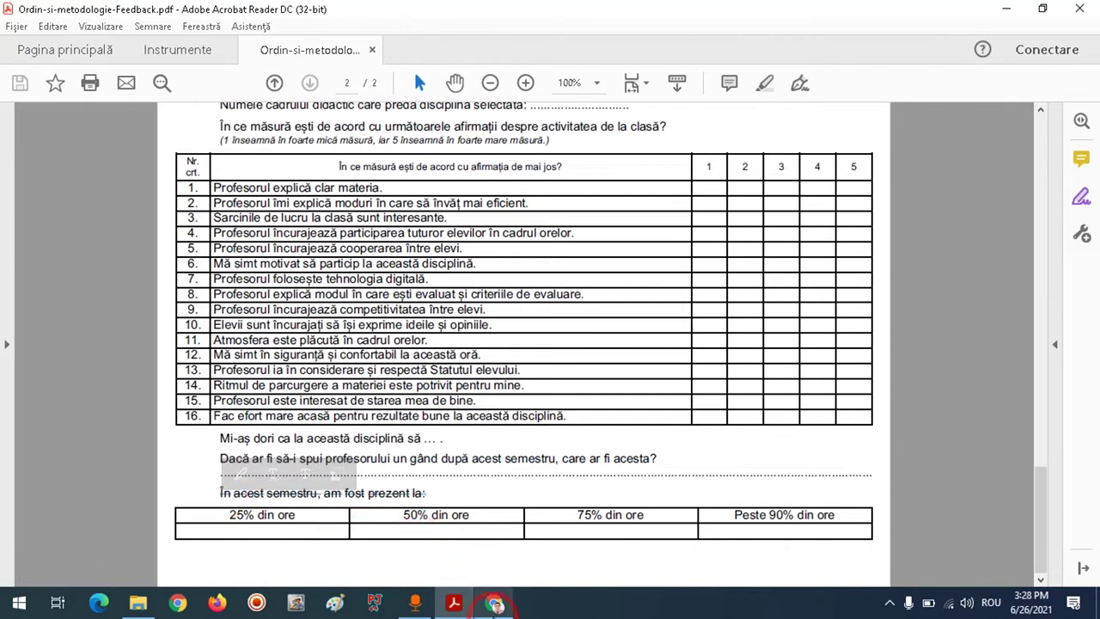
pyautogui.click(494, 601)
pyautogui.click(384, 537)
pyautogui.hotkey('ctrl', 'v')
pyautogui.click(691, 519)
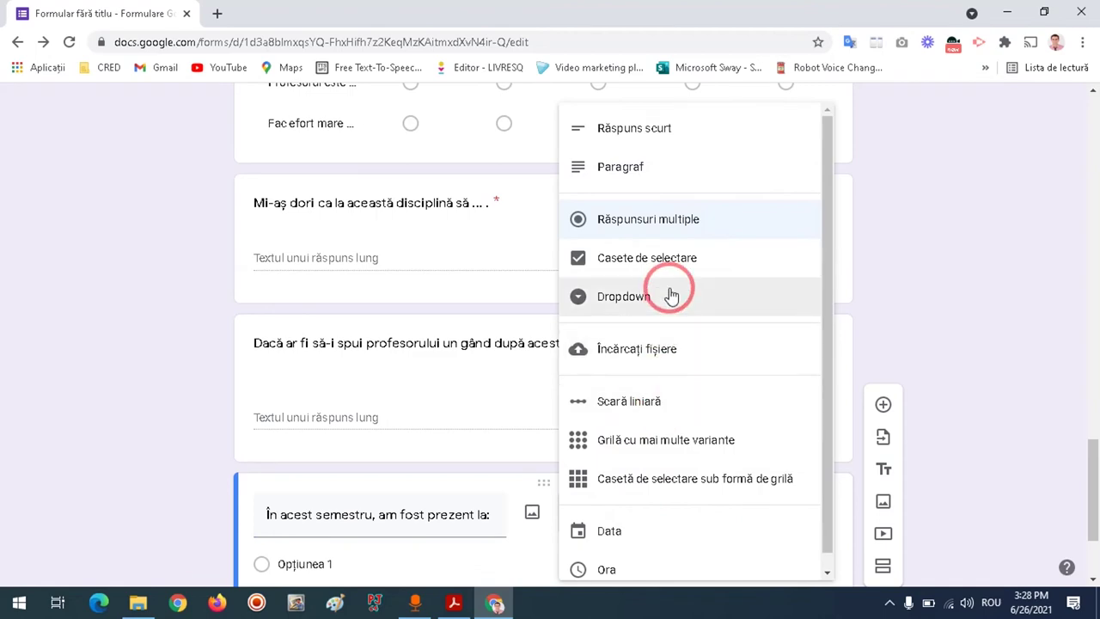
pyautogui.click(662, 222)
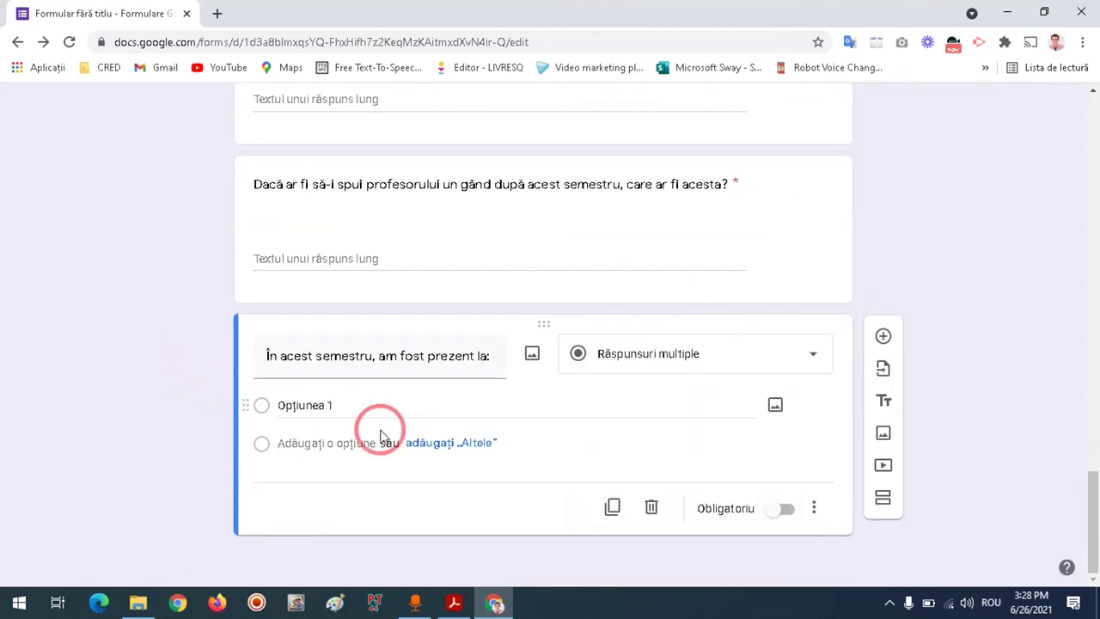
# Copy "25% din ore" from the PDF into the first answer option of the attendance question
pyautogui.click(495, 604)
pyautogui.moveTo(311, 505); pyautogui.dragTo(219, 507)
pyautogui.click(495, 604)
pyautogui.click(318, 406)
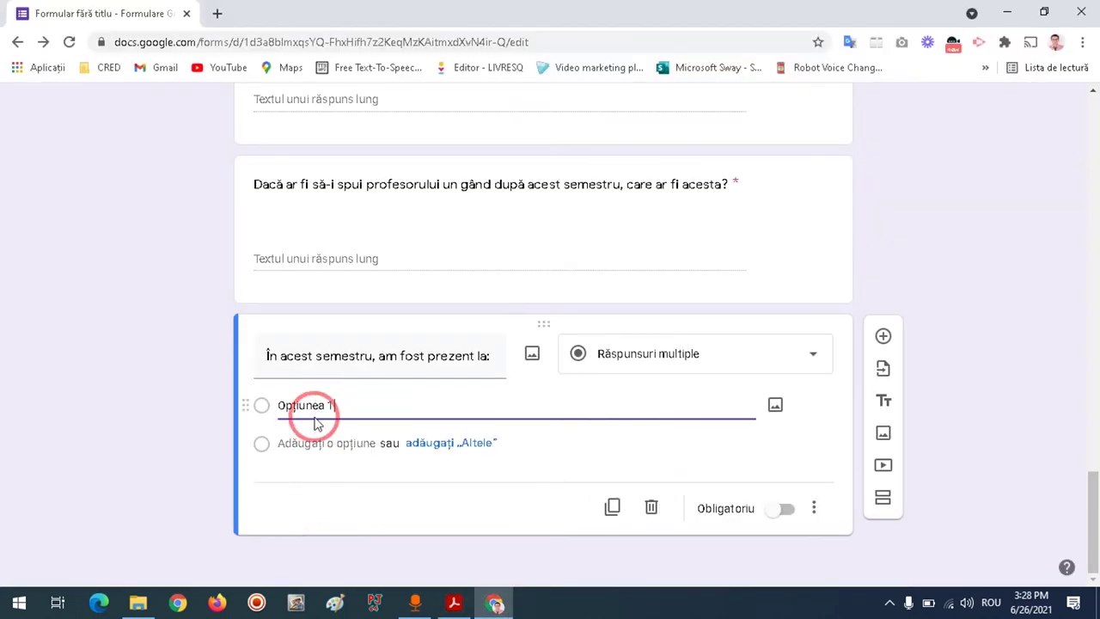
pyautogui.write('25% din ore')
# Copy "50% din ore" from the PDF into the second answer option of the attendance question
pyautogui.click(503, 605)
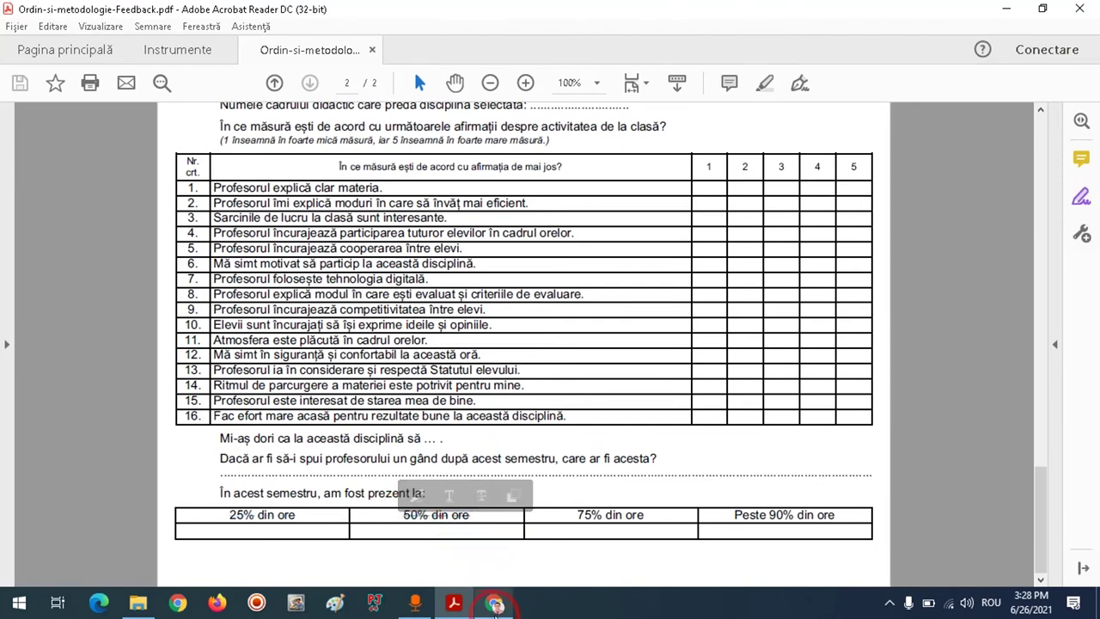
pyautogui.click(495, 604)
pyautogui.click(318, 443)
pyautogui.write('50% din ore')
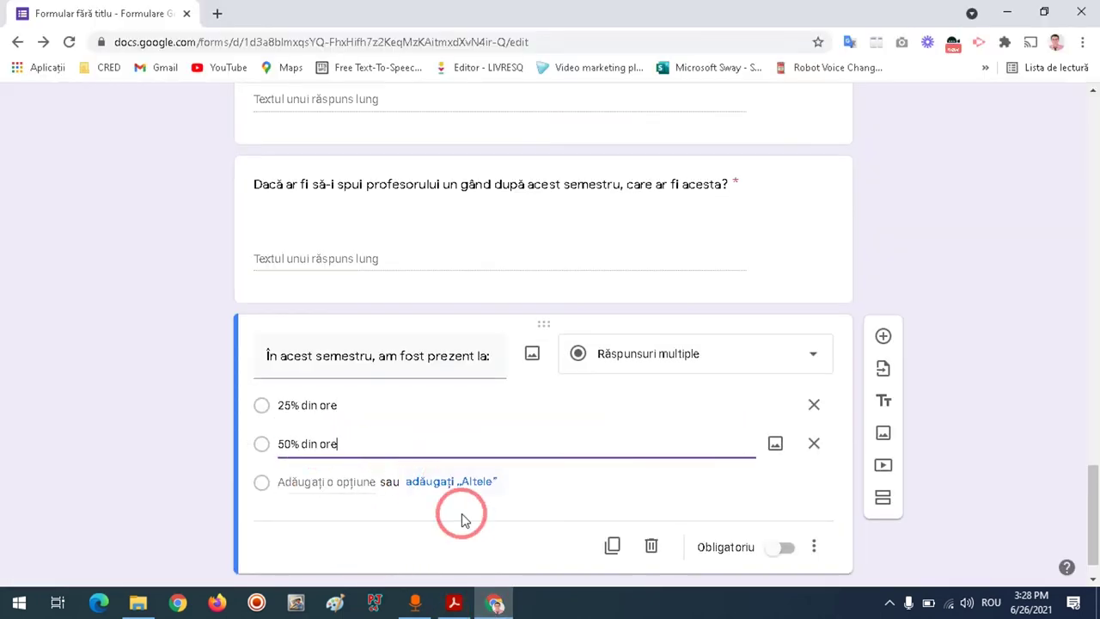
# Add a third answer option, 75, to the attendance question, using the PDF as the source
pyautogui.click(503, 603)
pyautogui.moveTo(648, 513); pyautogui.dragTo(596, 512)
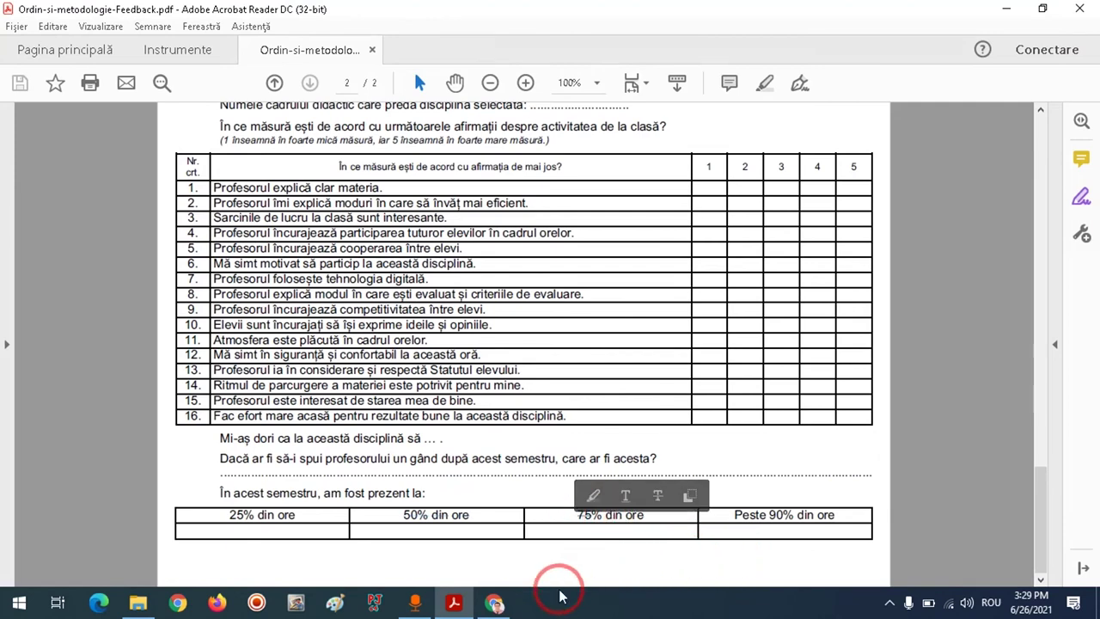
pyautogui.click(494, 604)
pyautogui.click(339, 497)
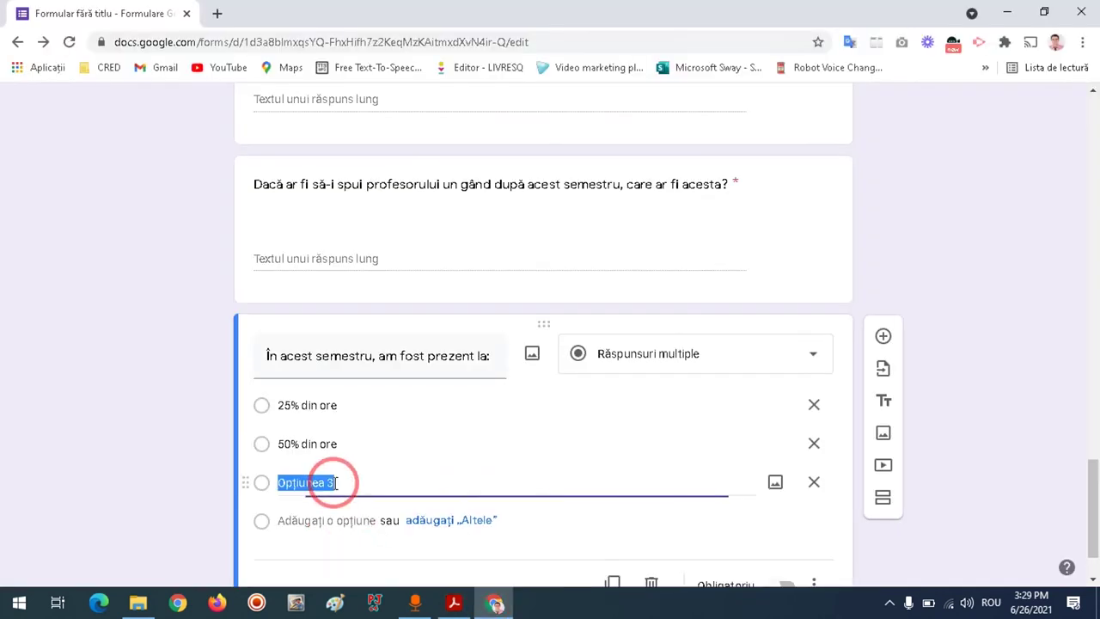
pyautogui.write('75')
# Copy "Peste 90% din ore" from the PDF into the fourth answer option of the attendance question
pyautogui.click(494, 604)
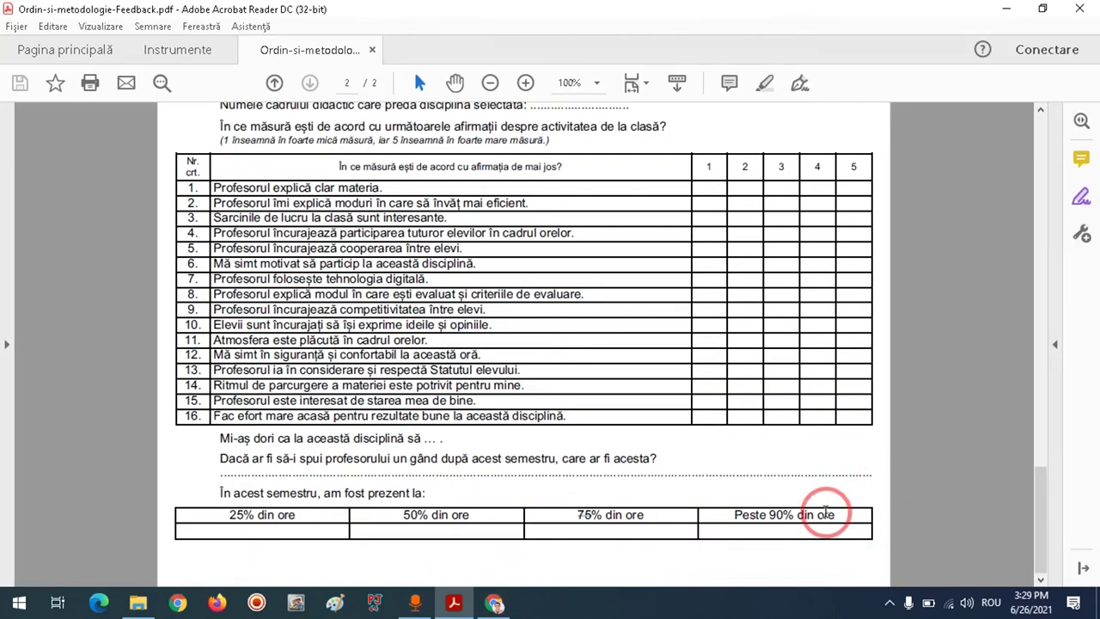
pyautogui.moveTo(833, 513); pyautogui.dragTo(722, 514)
pyautogui.hotkey('ctrl', 'c')
pyautogui.click(496, 604)
pyautogui.click(316, 526)
pyautogui.hotkey('ctrl', 'v')
pyautogui.scroll(-1, 206, 492)
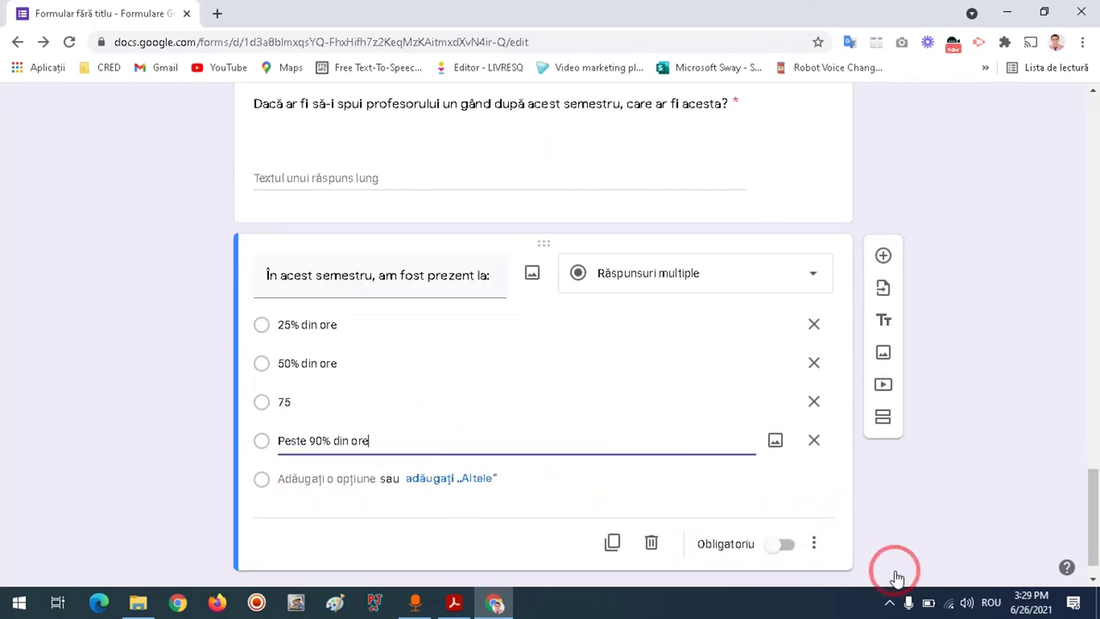
# Make the attendance question mandatory and check the questionnaire against the end of the PDF
pyautogui.click(779, 552)
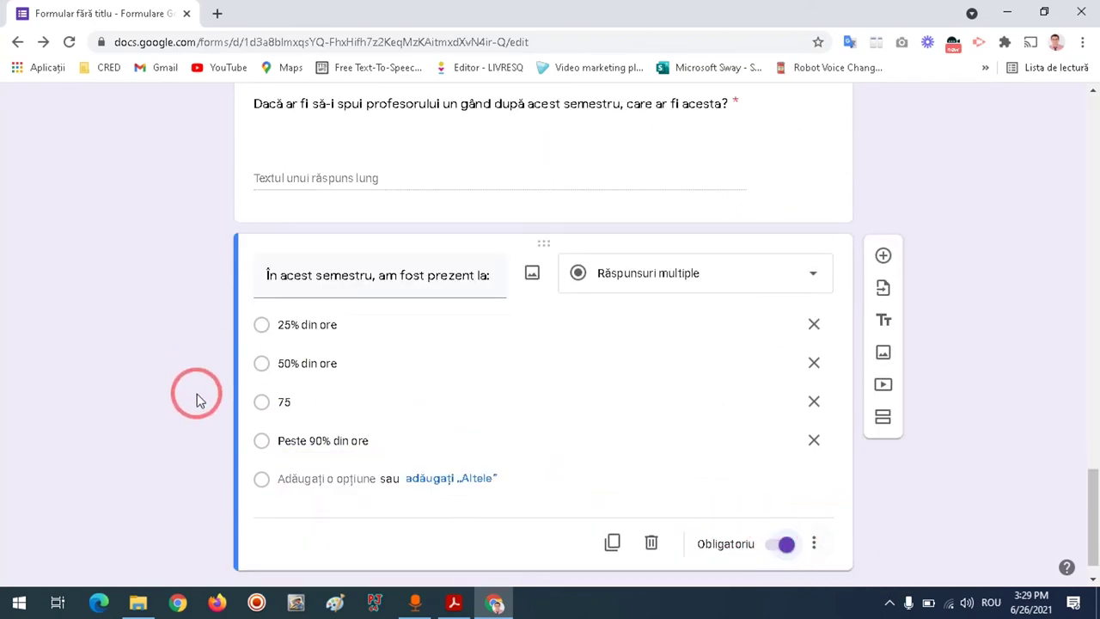
pyautogui.click(495, 604)
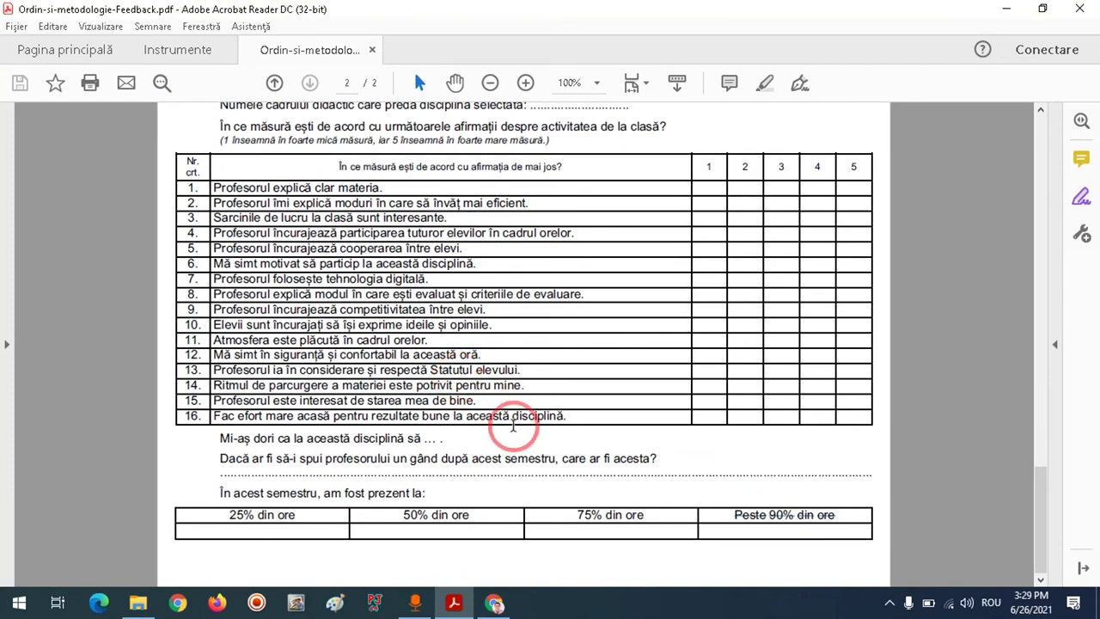
pyautogui.click(497, 602)
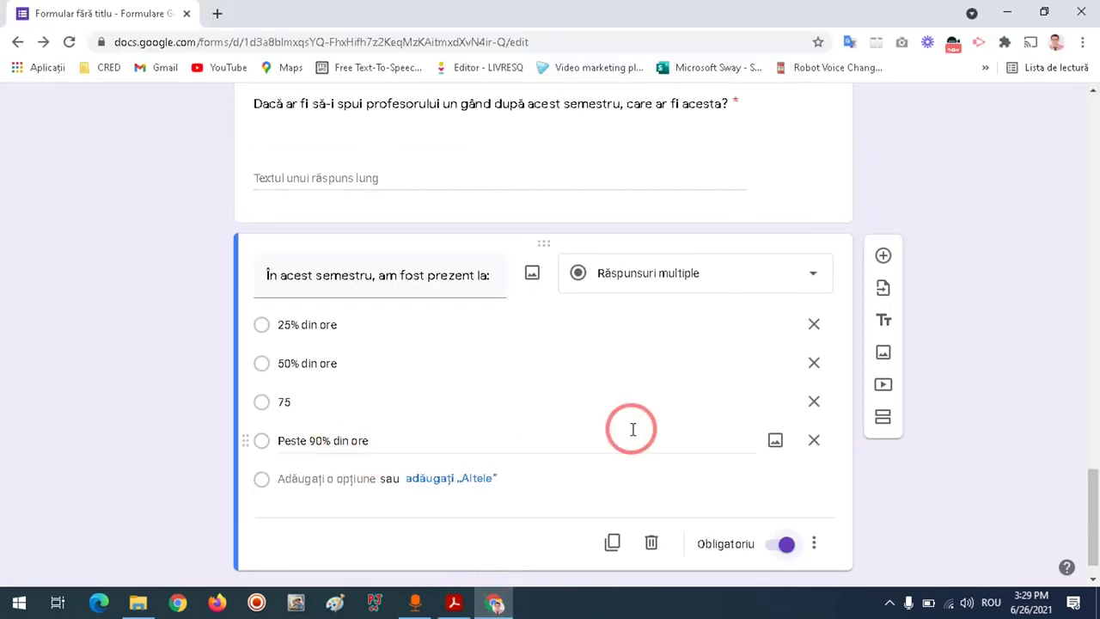
# Open the form's sending options, choose sharing by link, shorten the URL and copy it
pyautogui.scroll(20, 717, 430)
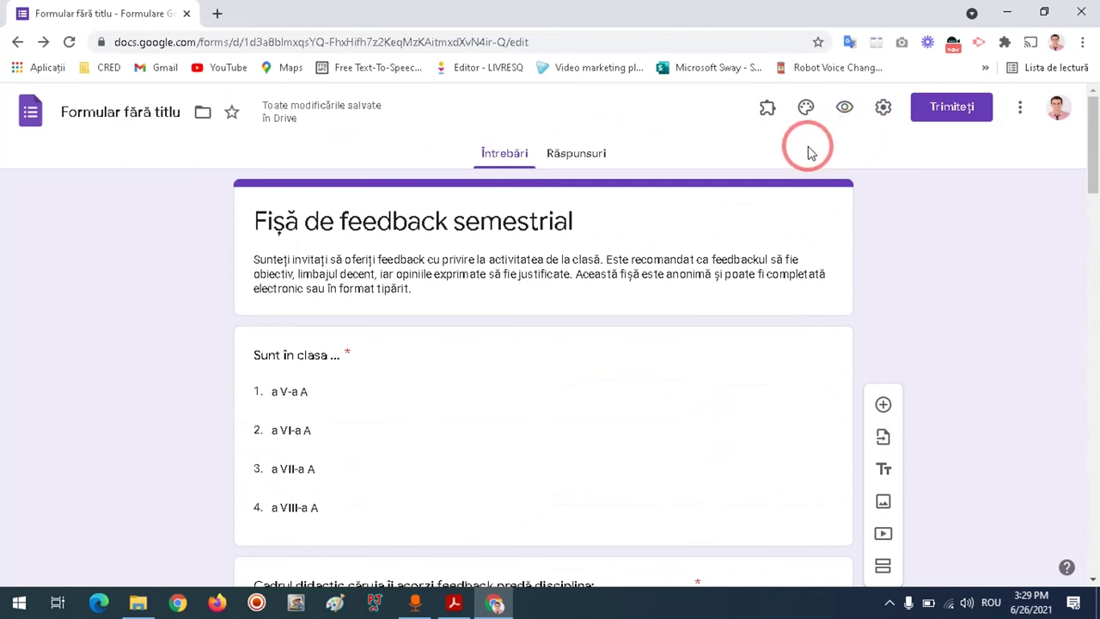
pyautogui.click(948, 114)
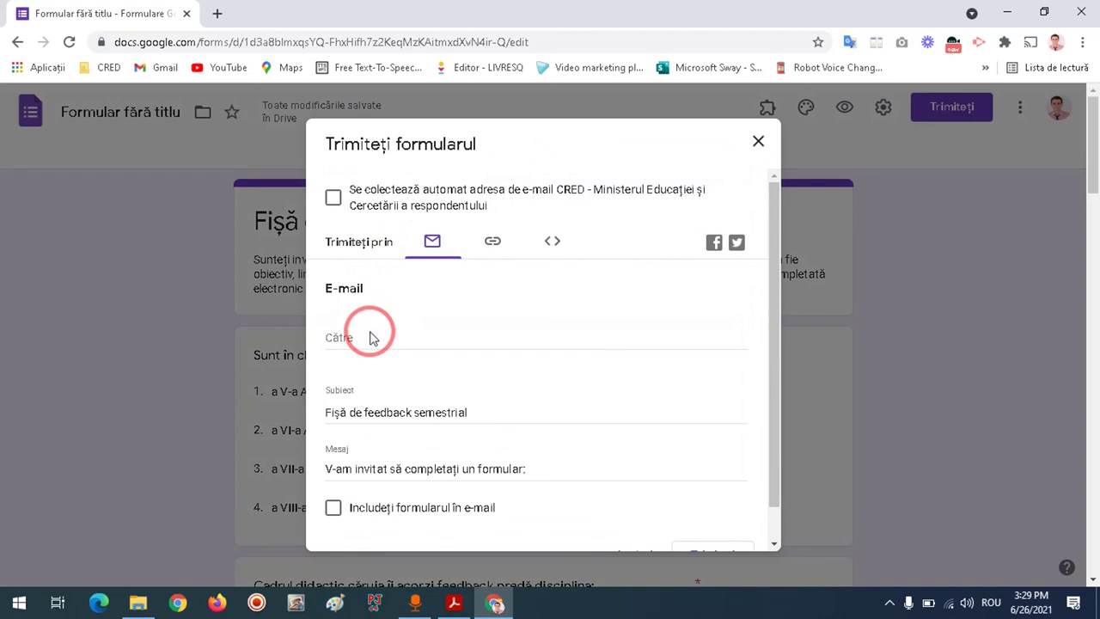
pyautogui.click(491, 243)
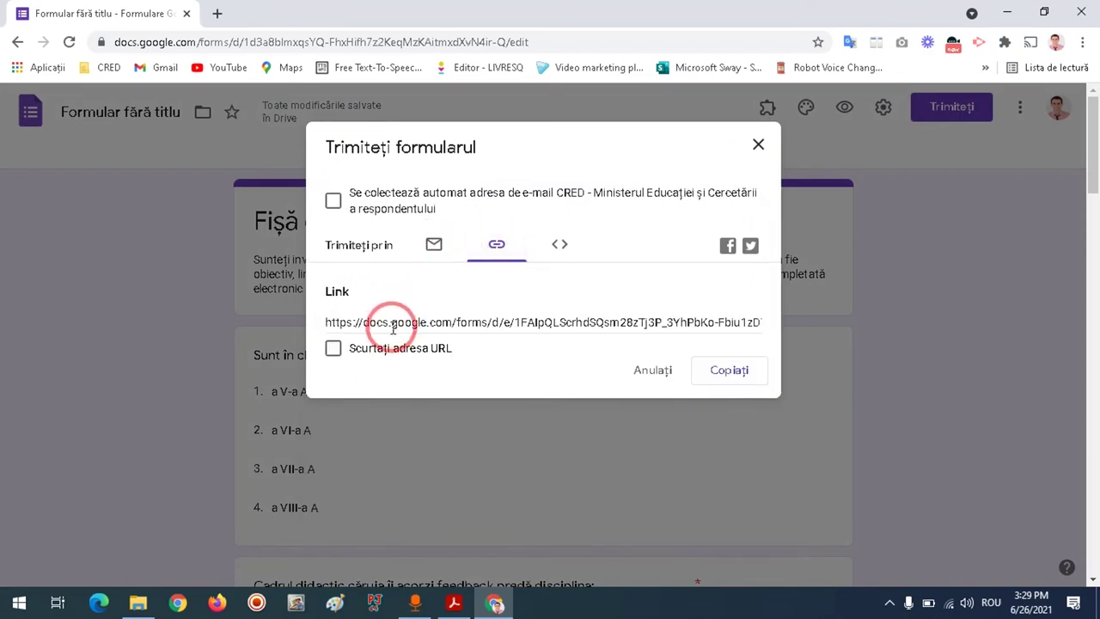
pyautogui.click(333, 349)
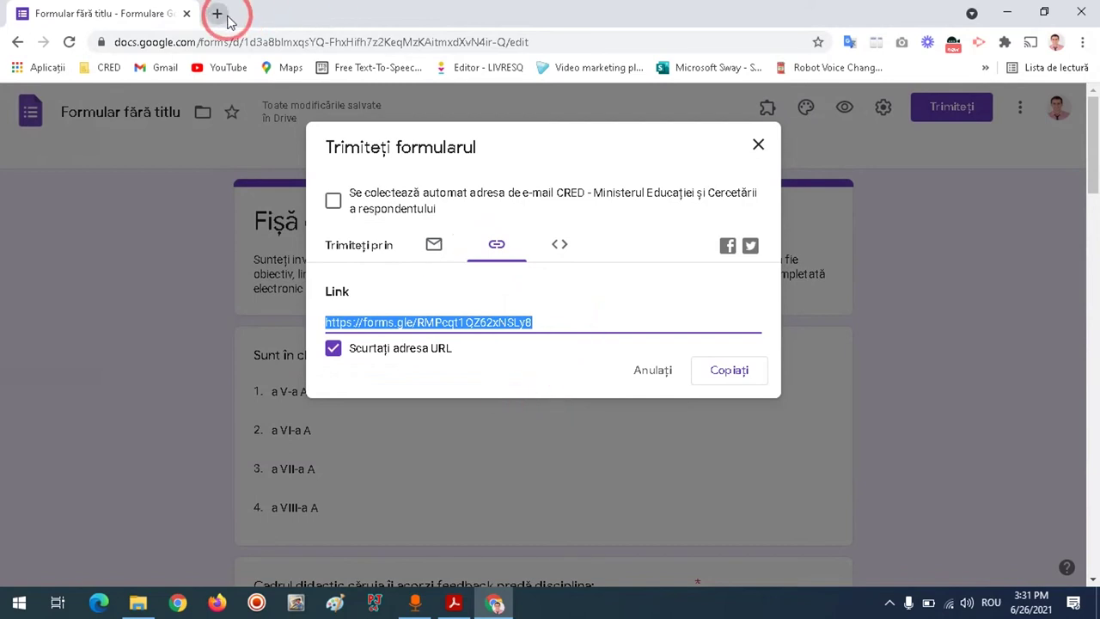
pyautogui.click(740, 370)
# Open the copied short link of the form in a new browser tab as a respondent
pyautogui.click(217, 16)
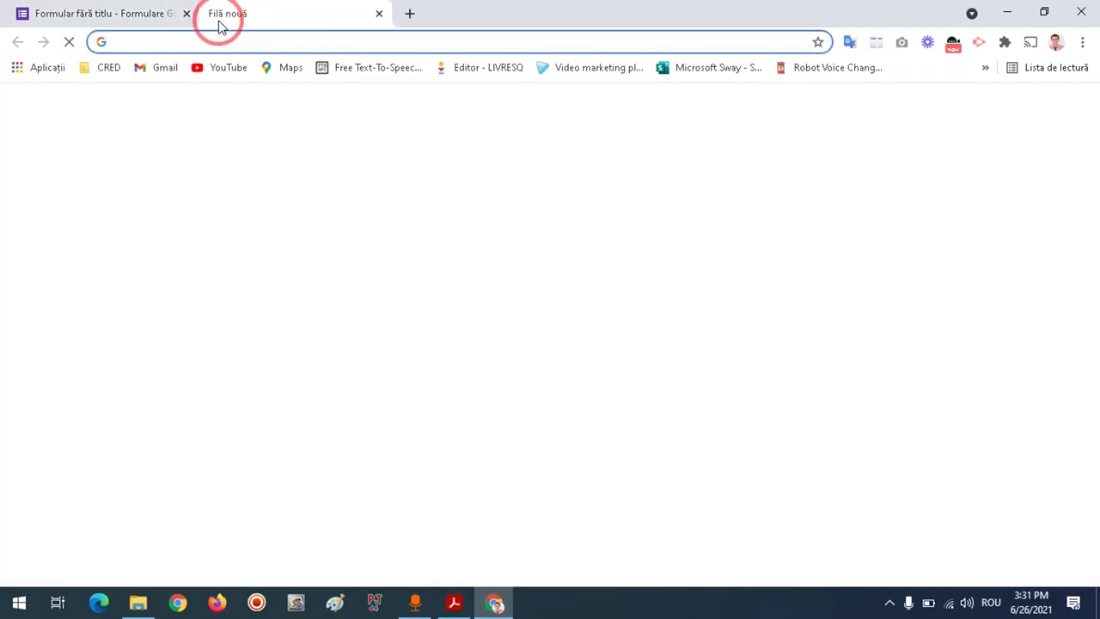
pyautogui.write('https://forms.gle/RMPcqt1QZ62xNSLy8')
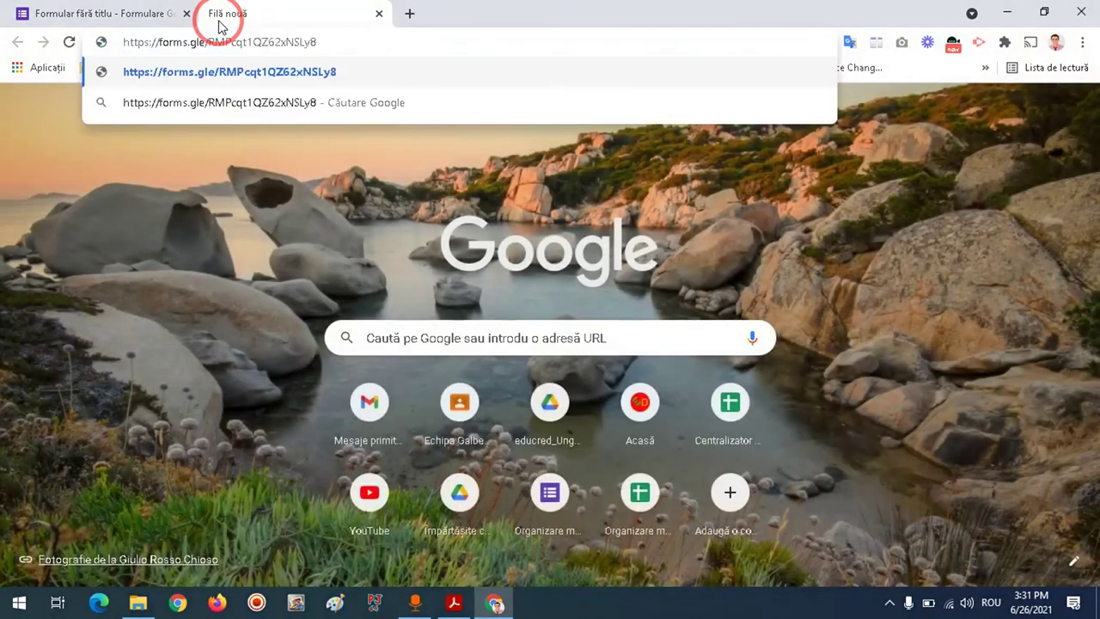
pyautogui.press('Return')
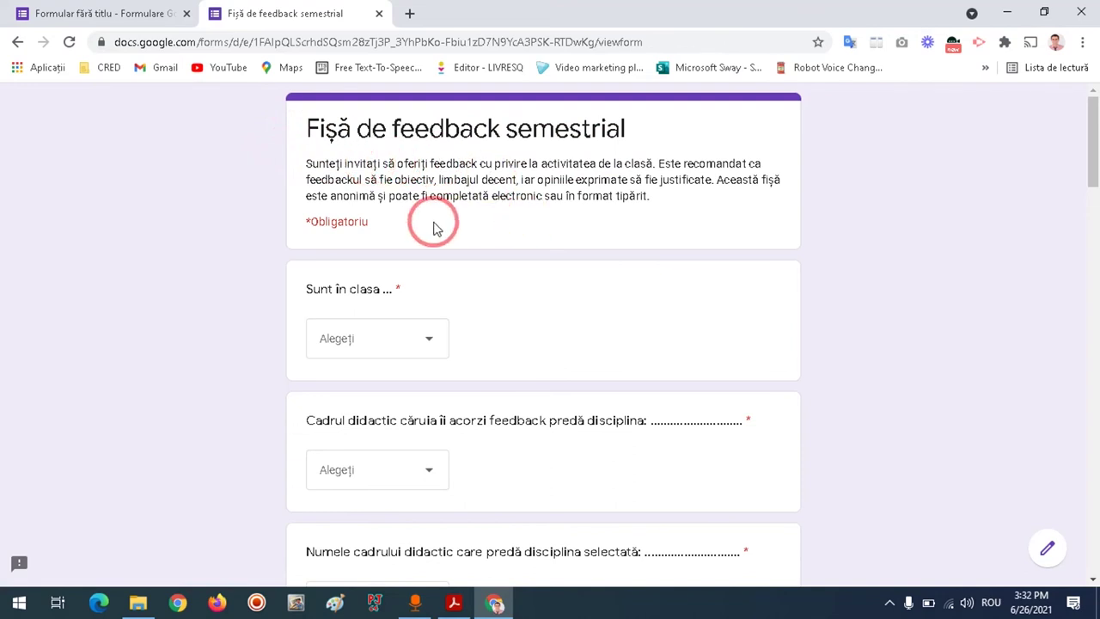
# Answer the class, subject and teacher questions with a V-a A, Geografie and Profesor, and rate the clear explanation statement in the third column
pyautogui.scroll(-1, 372, 245)
pyautogui.click(380, 260)
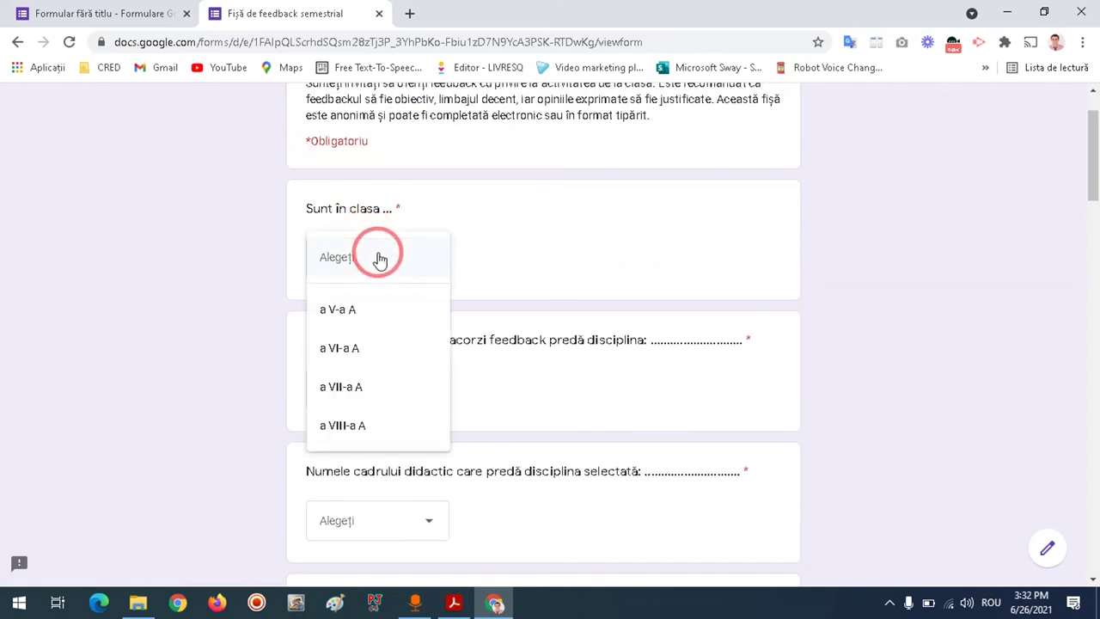
pyautogui.click(357, 305)
pyautogui.scroll(-1, 373, 329)
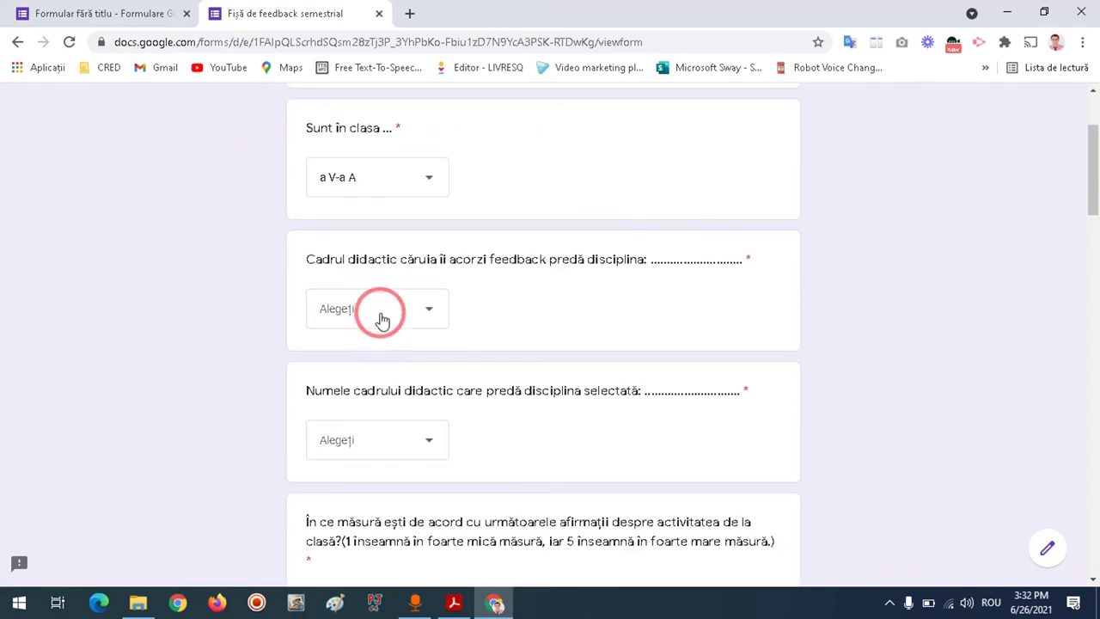
pyautogui.click(380, 314)
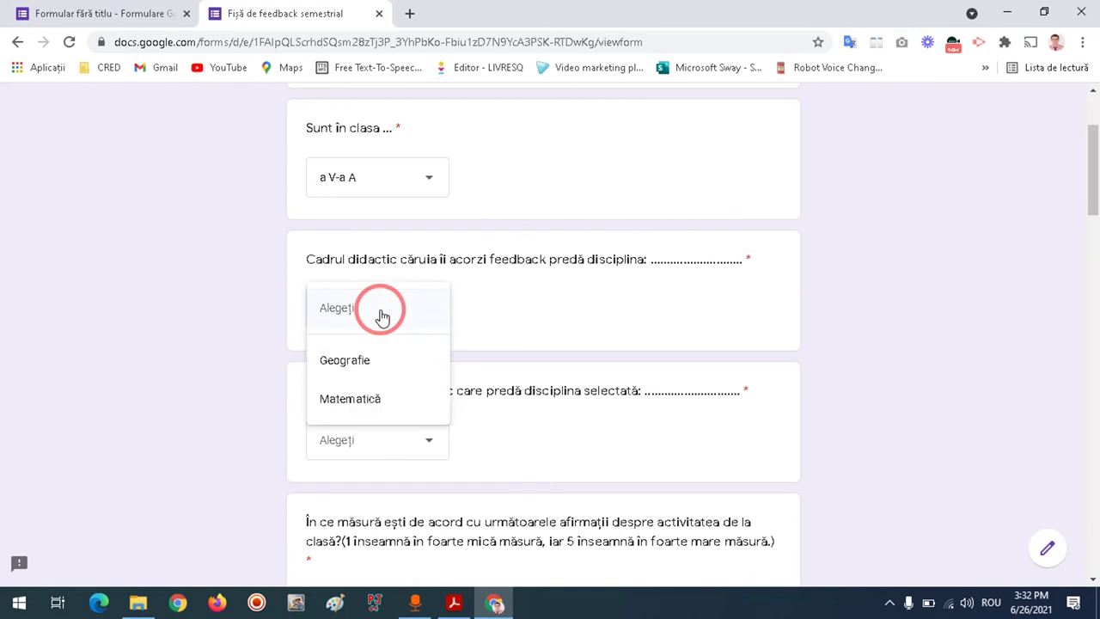
pyautogui.click(348, 360)
pyautogui.scroll(-1, 361, 361)
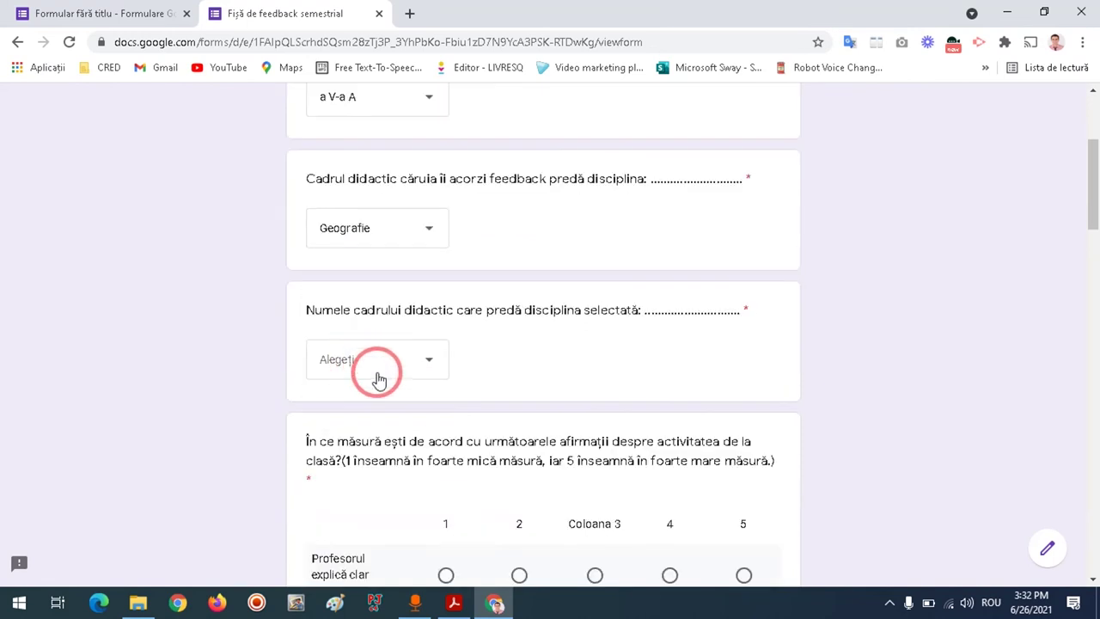
pyautogui.click(423, 358)
pyautogui.click(371, 421)
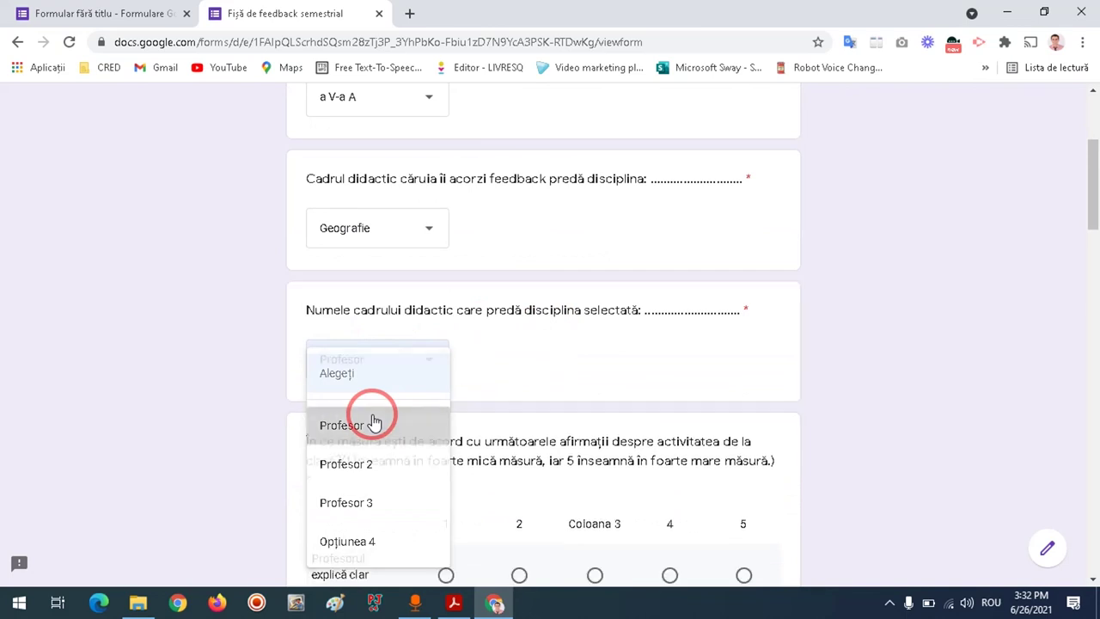
pyautogui.scroll(-3, 247, 391)
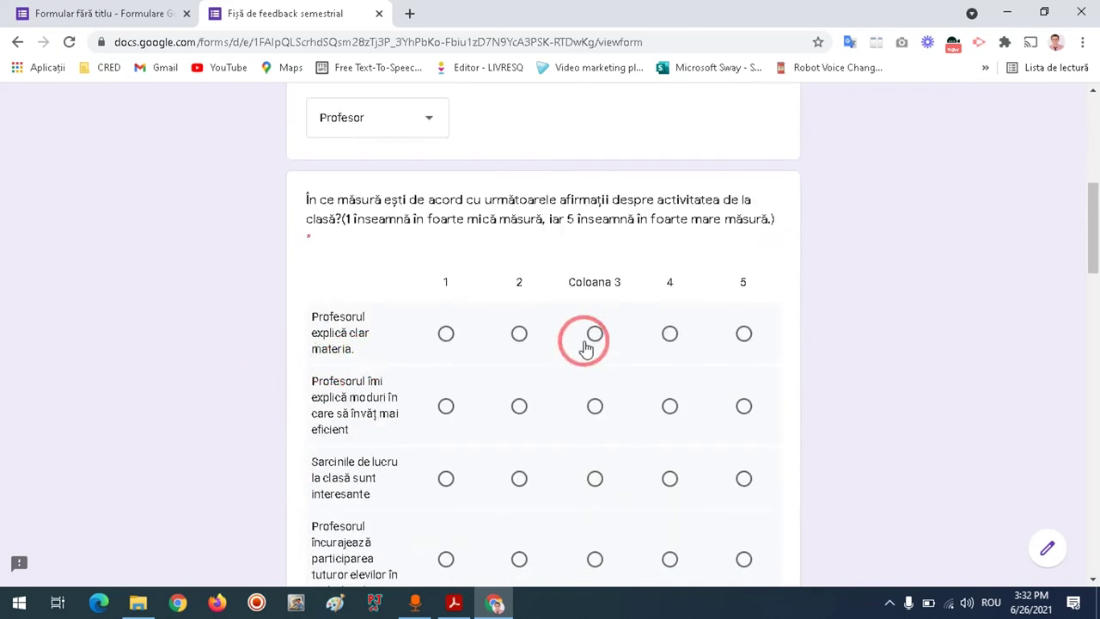
pyautogui.click(601, 336)
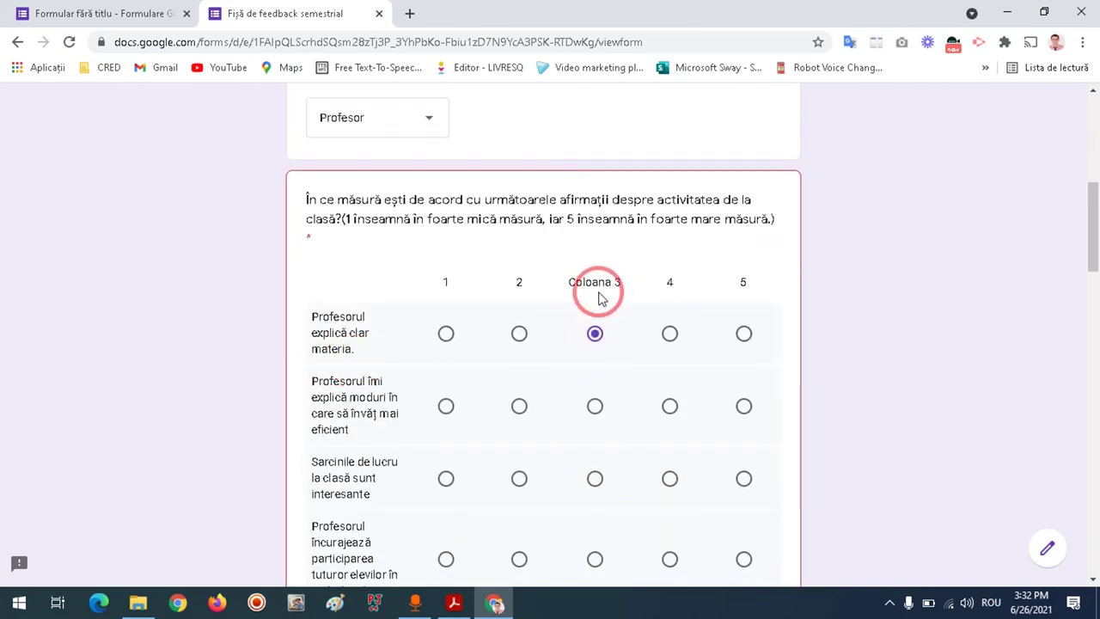
# Return to the form editor, close the sending options and rename the third column of the rating grid as 3
pyautogui.click(104, 13)
pyautogui.click(758, 144)
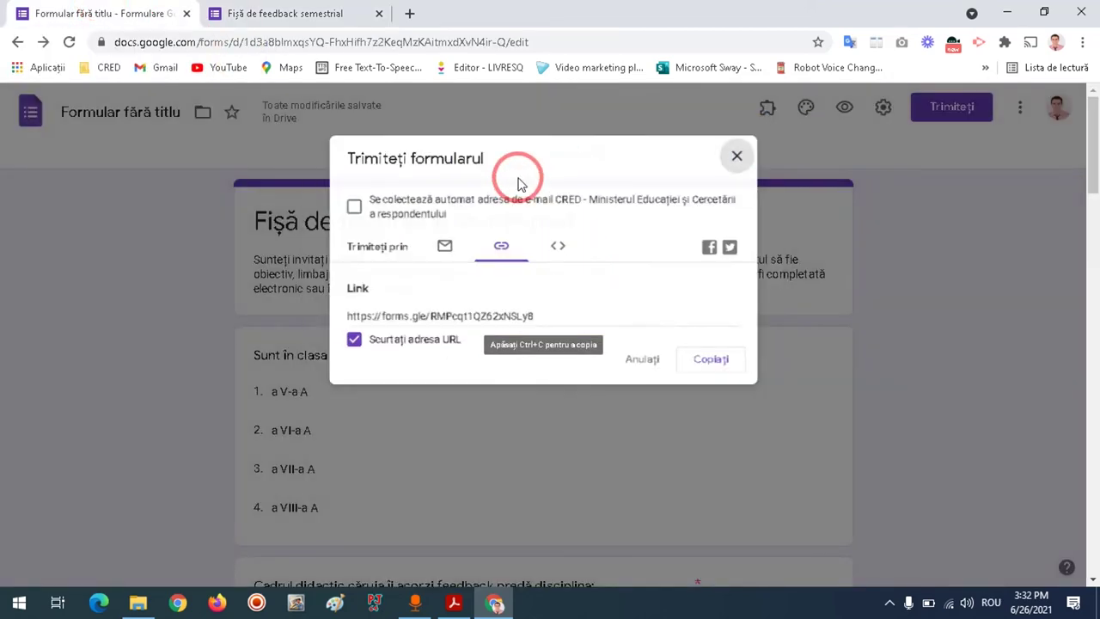
pyautogui.scroll(-5, 245, 331)
pyautogui.scroll(-10, 254, 340)
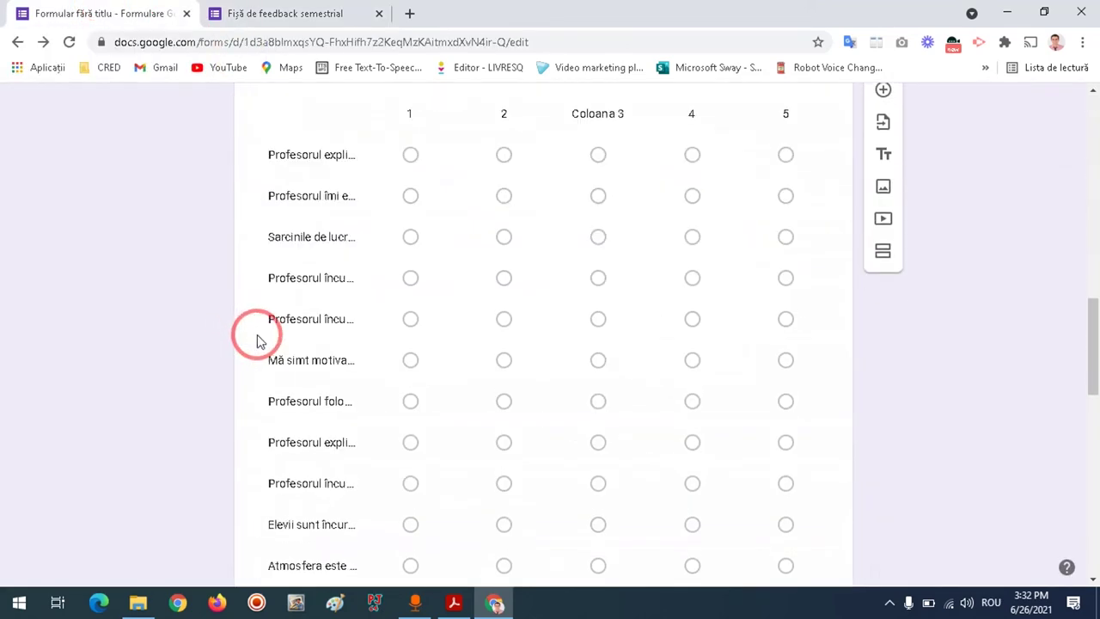
pyautogui.click(610, 127)
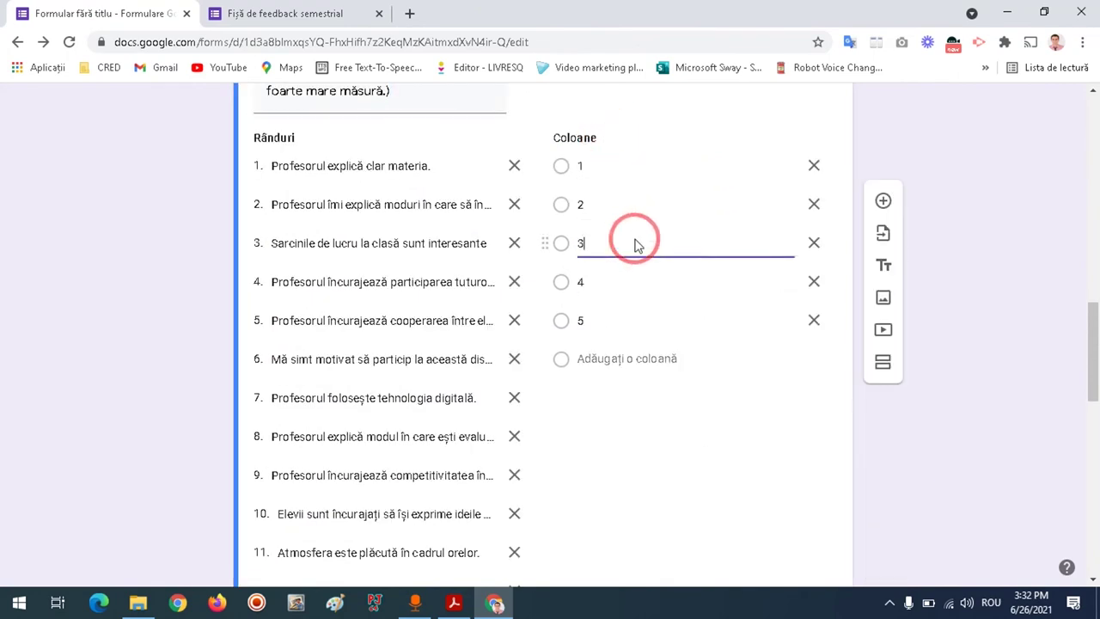
pyautogui.click(132, 276)
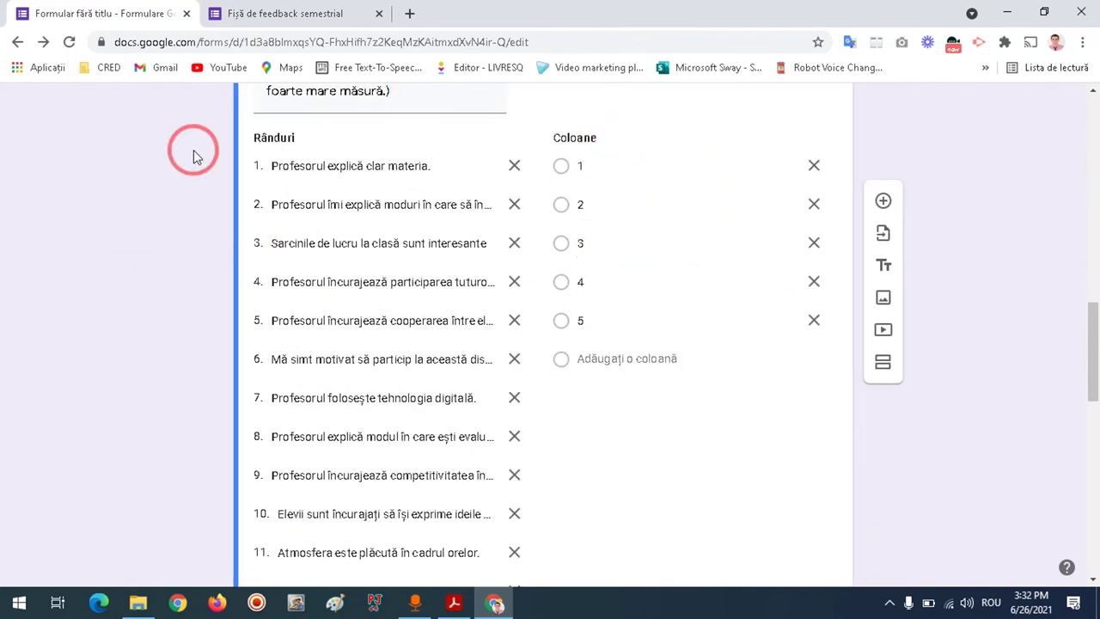
# Reload the respondent view of the form, discarding the trial answers, and return to its beginning
pyautogui.click(308, 11)
pyautogui.click(68, 42)
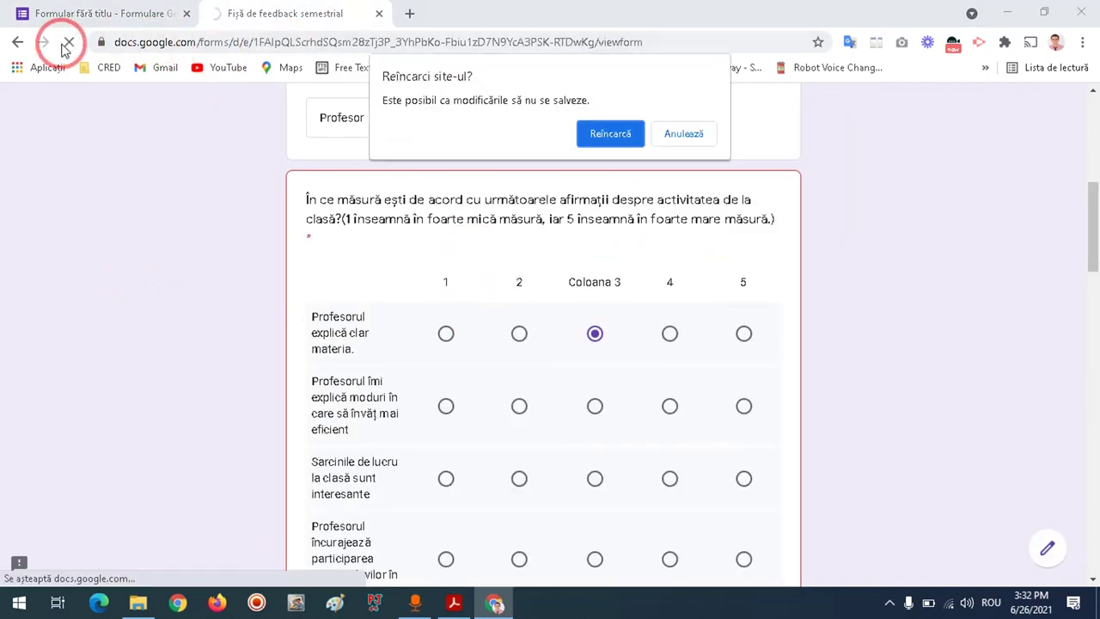
pyautogui.click(603, 133)
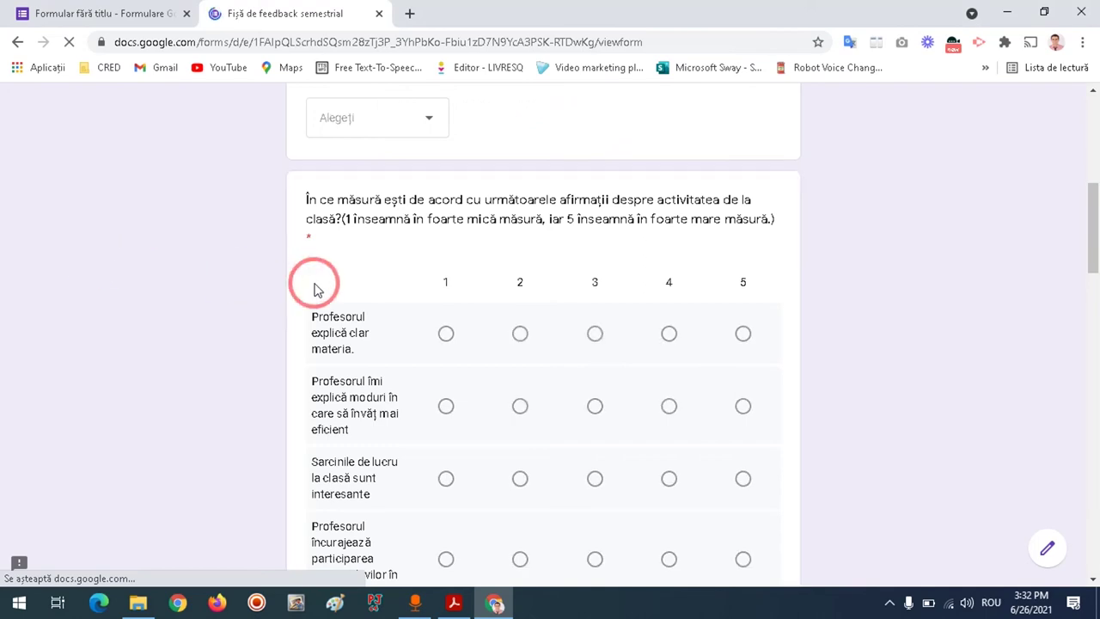
pyautogui.scroll(4, 452, 285)
pyautogui.scroll(2, 421, 272)
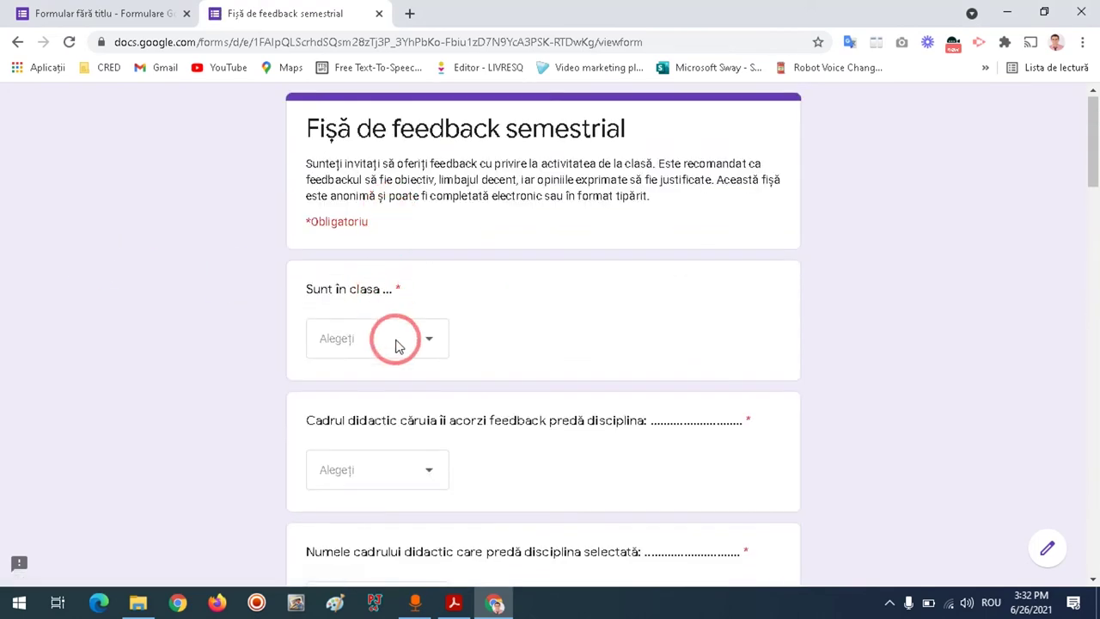
# Choose a V-a A as the class, Geografie as the subject and a teacher in the respondent form's dropdown questions
pyautogui.click(418, 344)
pyautogui.click(344, 381)
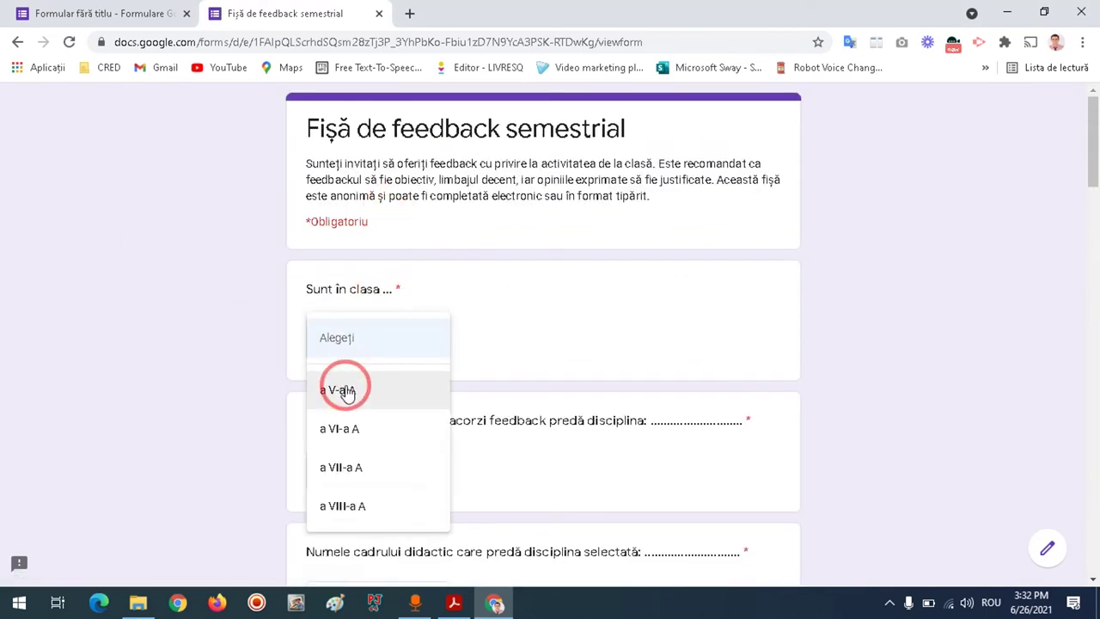
pyautogui.scroll(-3, 430, 361)
pyautogui.click(380, 233)
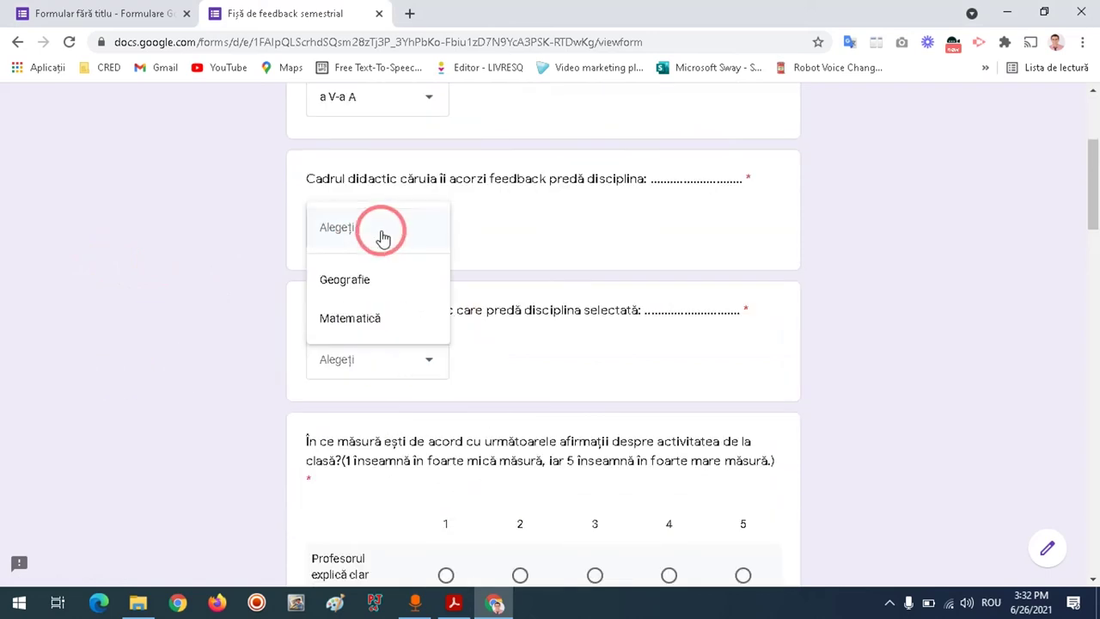
pyautogui.click(373, 279)
pyautogui.scroll(-2, 376, 319)
pyautogui.click(400, 206)
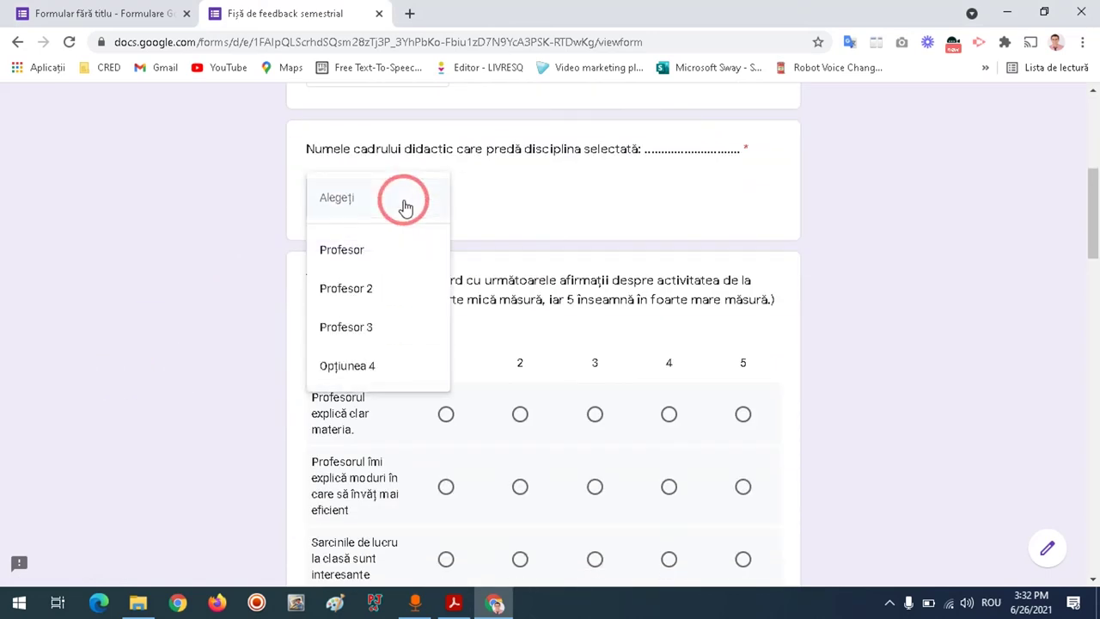
pyautogui.click(358, 267)
# Rate the first four statements of the agreement grid 1, 2, 3 and 4 respectively
pyautogui.scroll(-3, 289, 270)
pyautogui.click(445, 171)
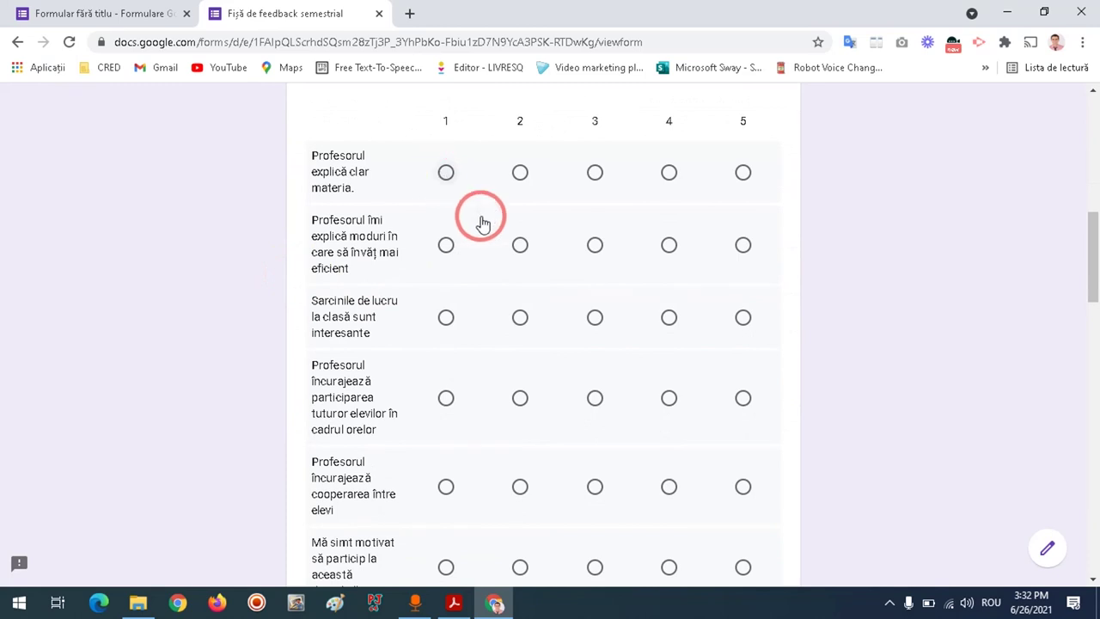
pyautogui.click(519, 247)
pyautogui.click(592, 315)
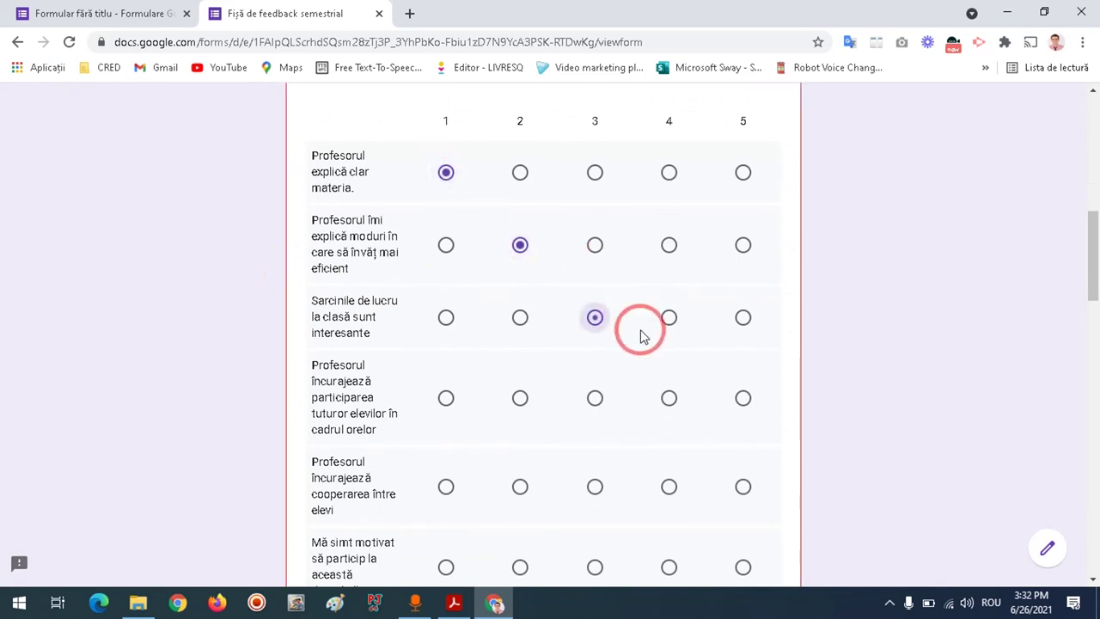
pyautogui.click(668, 395)
# Rate the remaining statements of the agreement grid 3, down to the one about effort at home
pyautogui.scroll(-2, 669, 400)
pyautogui.click(592, 327)
pyautogui.click(592, 407)
pyautogui.scroll(-2, 600, 432)
pyautogui.click(594, 322)
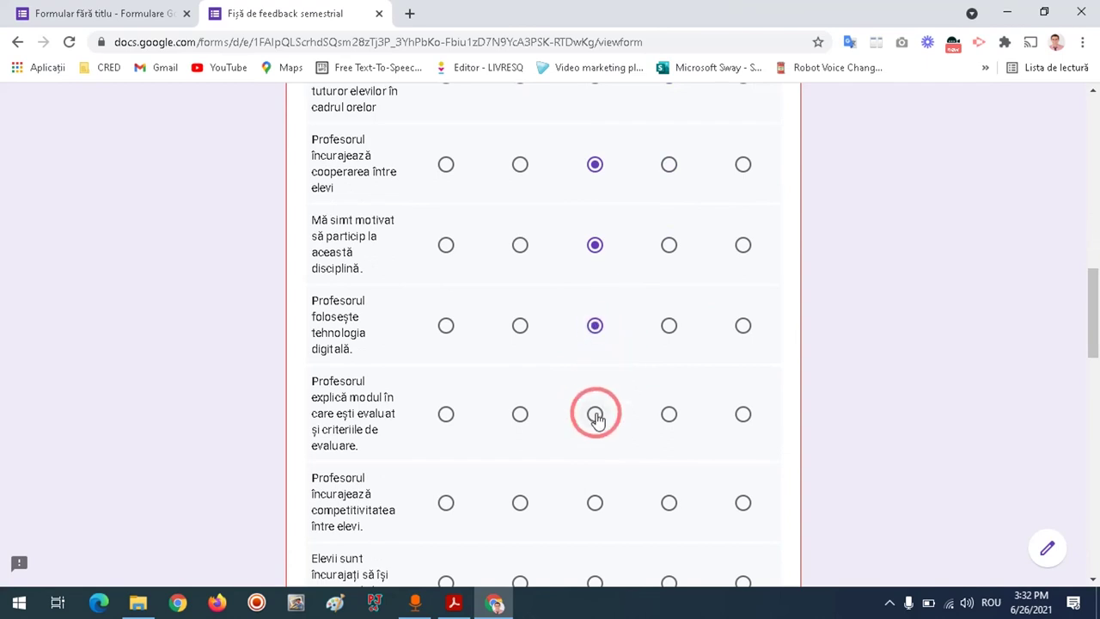
pyautogui.click(594, 413)
pyautogui.scroll(-2, 594, 412)
pyautogui.scroll(-1, 601, 427)
pyautogui.click(595, 261)
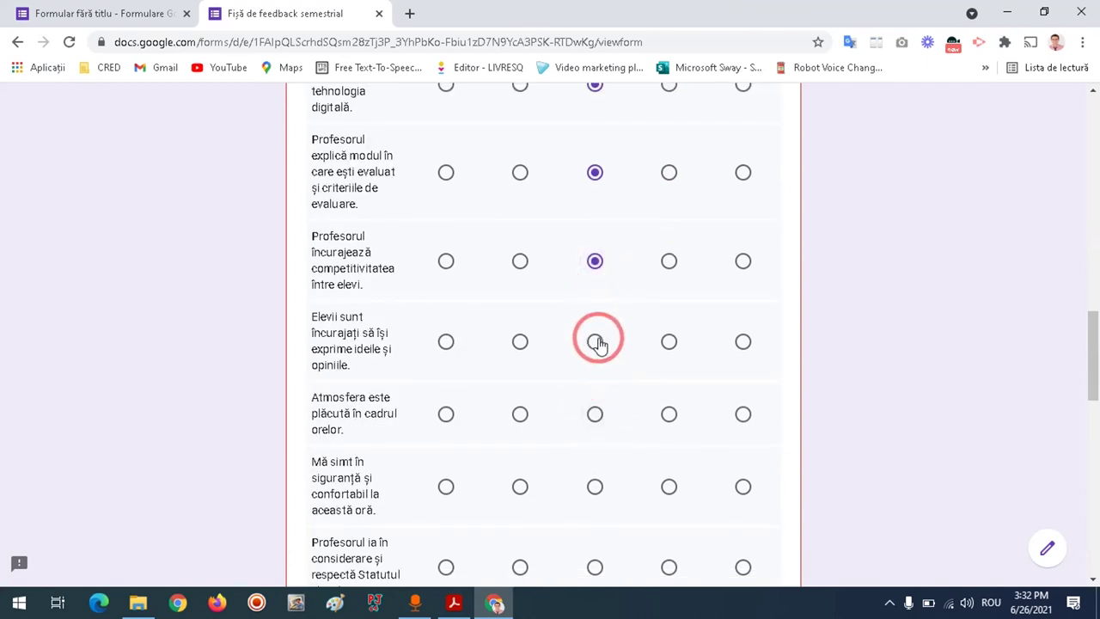
pyautogui.click(594, 414)
pyautogui.scroll(-2, 606, 404)
pyautogui.click(593, 327)
pyautogui.click(592, 405)
pyautogui.scroll(-2, 606, 391)
pyautogui.click(593, 342)
pyautogui.click(595, 422)
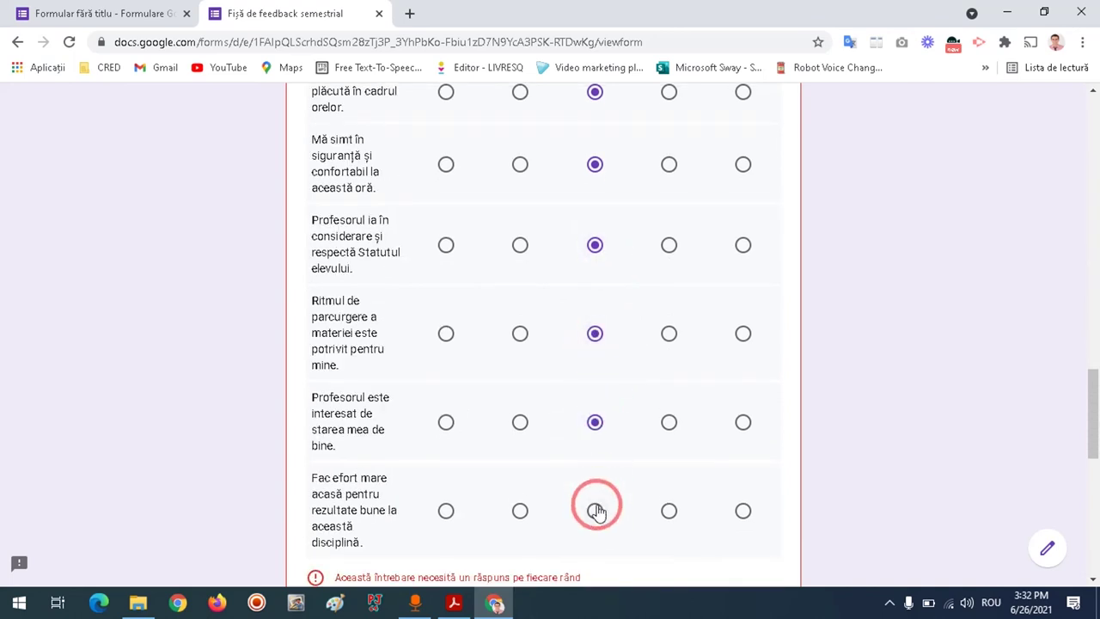
pyautogui.click(594, 510)
# Try the two open-answer questions without entering text and choose 75 for the attendance question
pyautogui.scroll(-5, 531, 330)
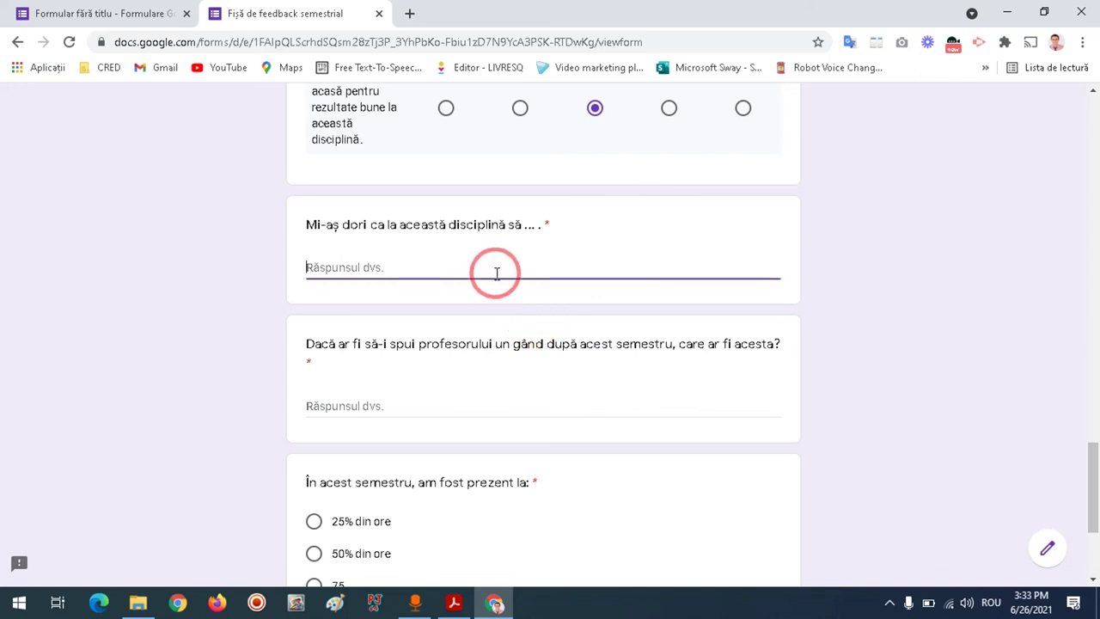
pyautogui.scroll(-1, 493, 309)
pyautogui.click(387, 324)
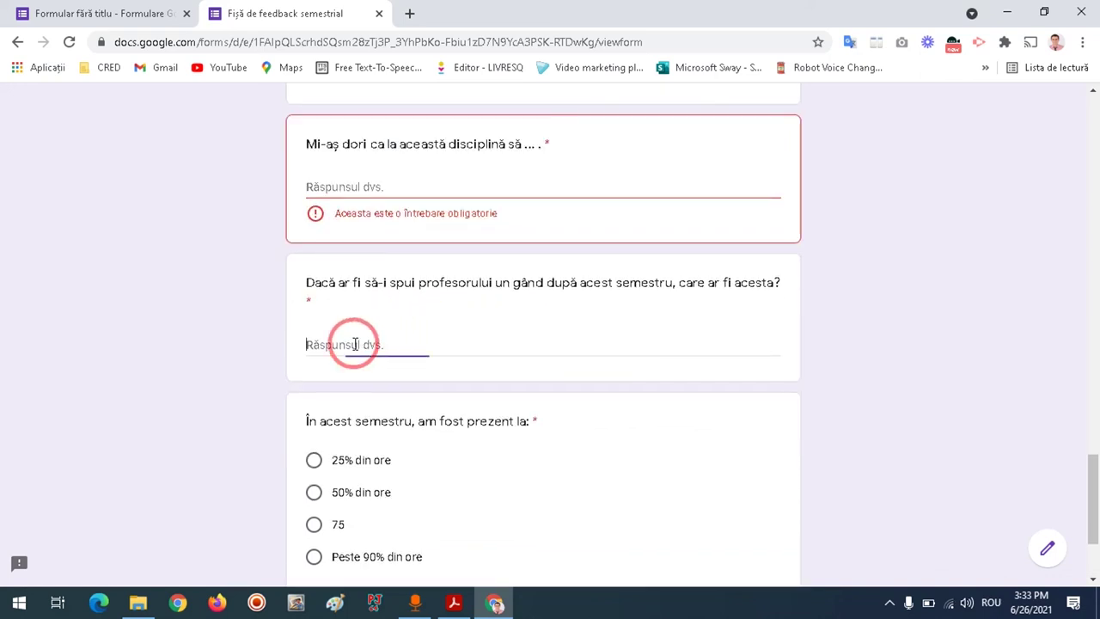
pyautogui.scroll(-2, 426, 354)
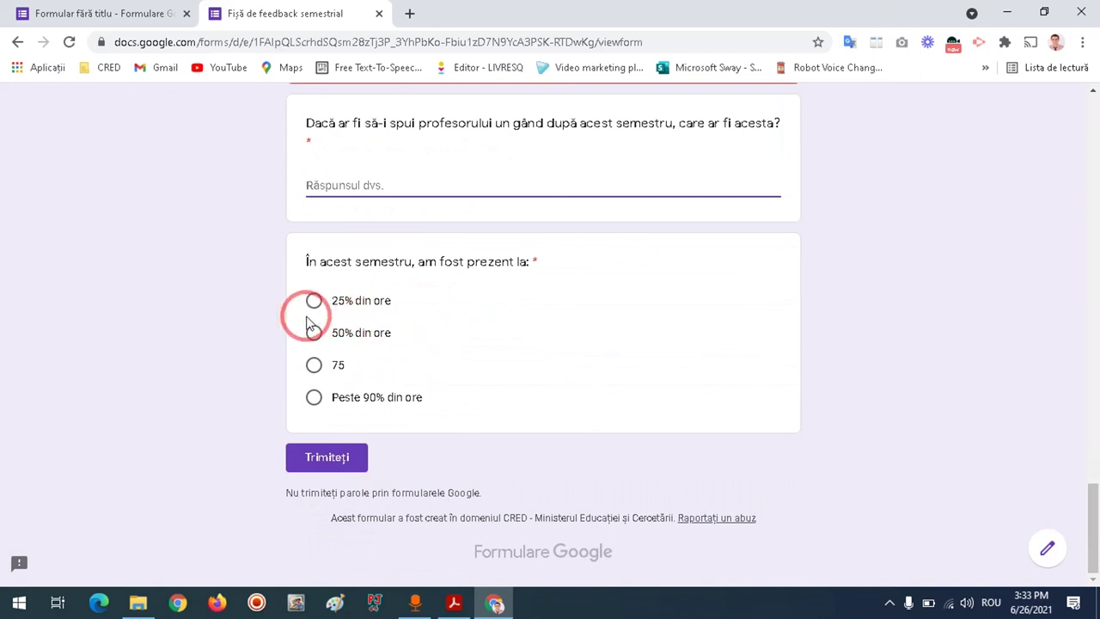
pyautogui.click(314, 367)
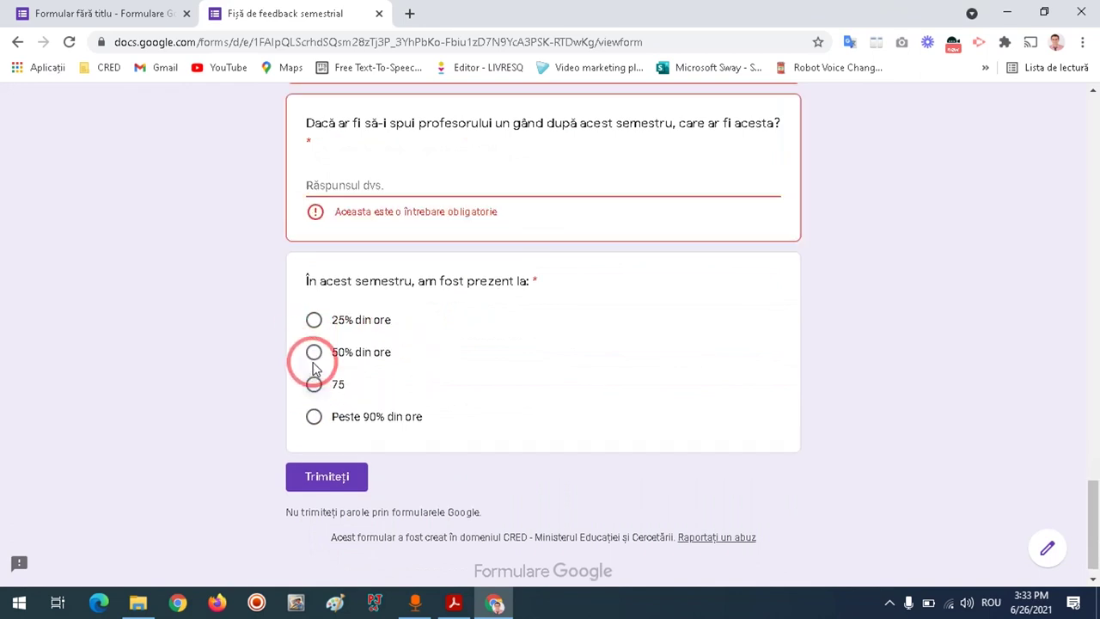
pyautogui.click(315, 386)
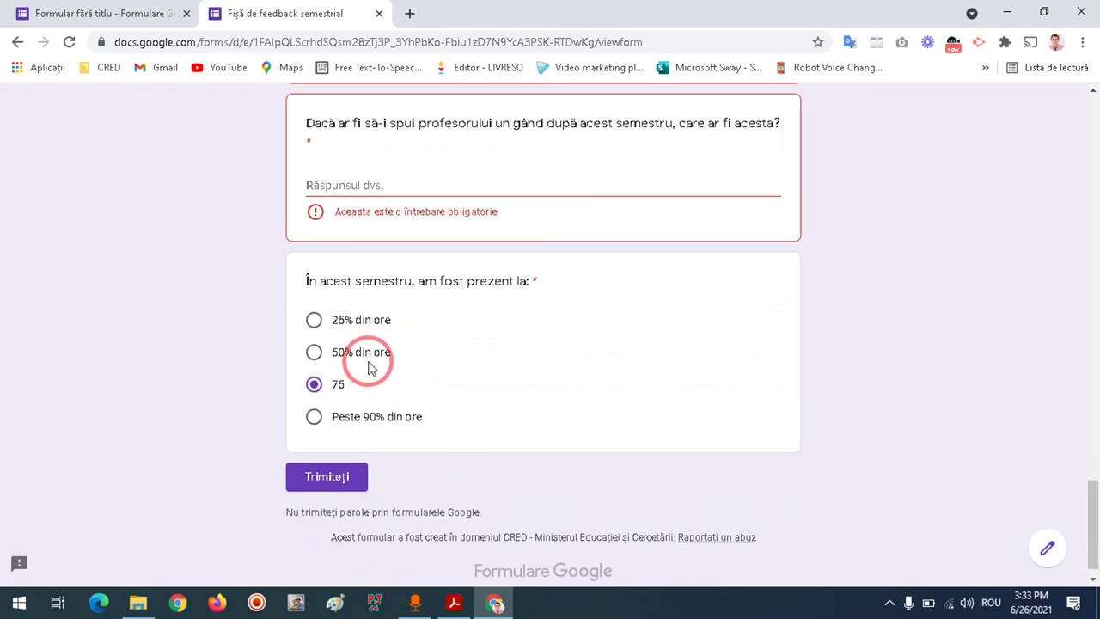
# Return to the form editor and change the third answer option of the attendance question to "75% din ore"
pyautogui.click(166, 9)
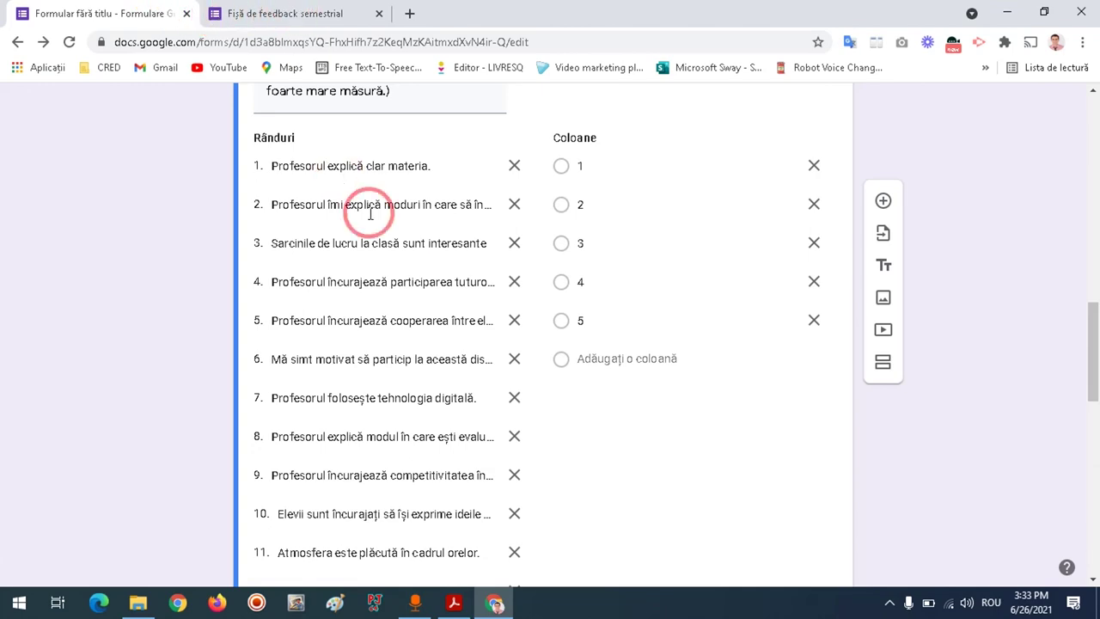
pyautogui.click(279, 13)
pyautogui.click(137, 13)
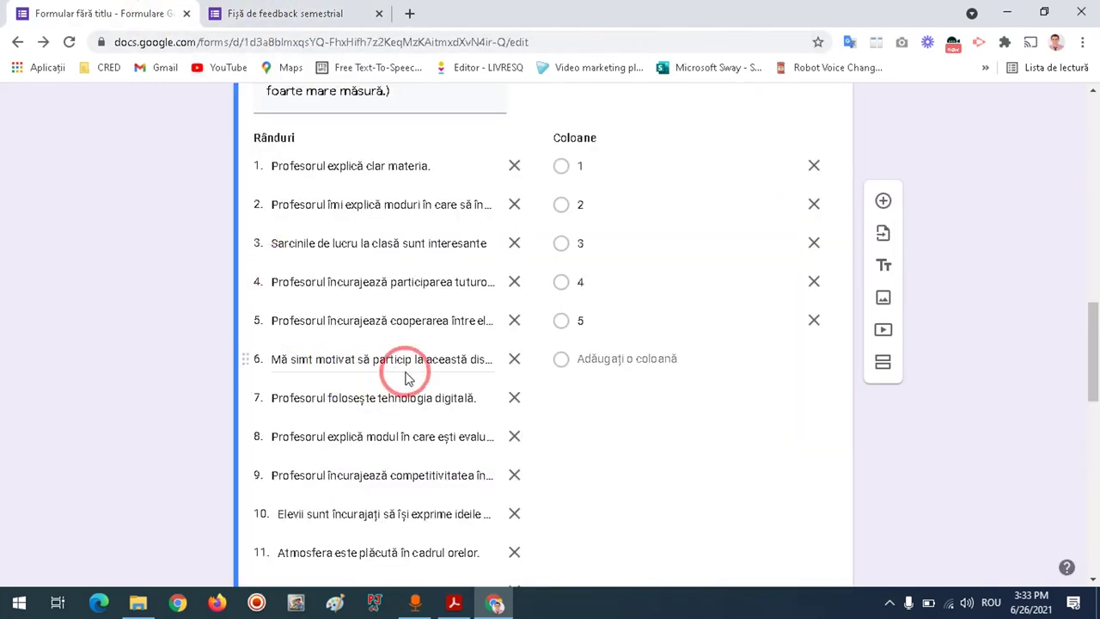
pyautogui.scroll(-10, 408, 378)
pyautogui.click(284, 454)
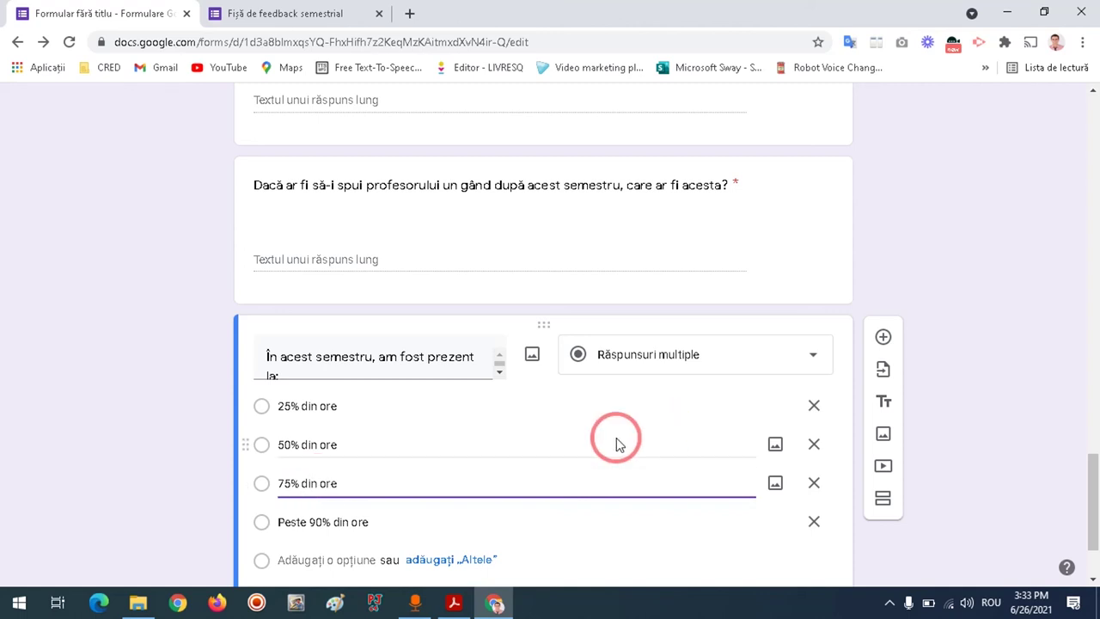
pyautogui.click(153, 368)
pyautogui.scroll(10, 581, 375)
# Reload the respondent view, discarding the trial answers, and look through the questionnaire towards the attendance question
pyautogui.click(290, 10)
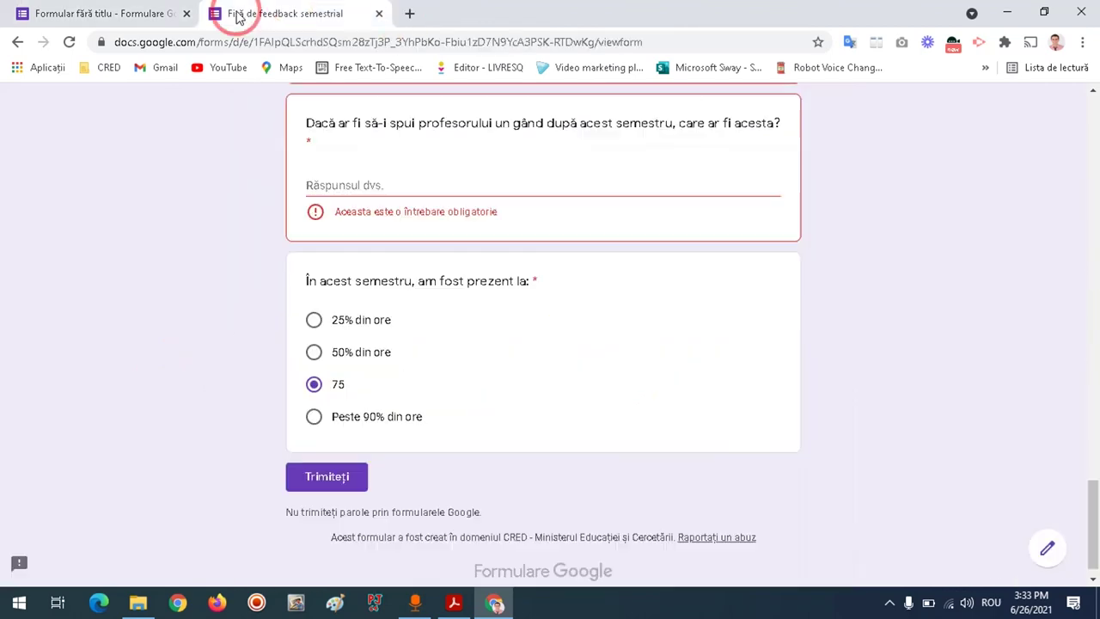
pyautogui.click(69, 41)
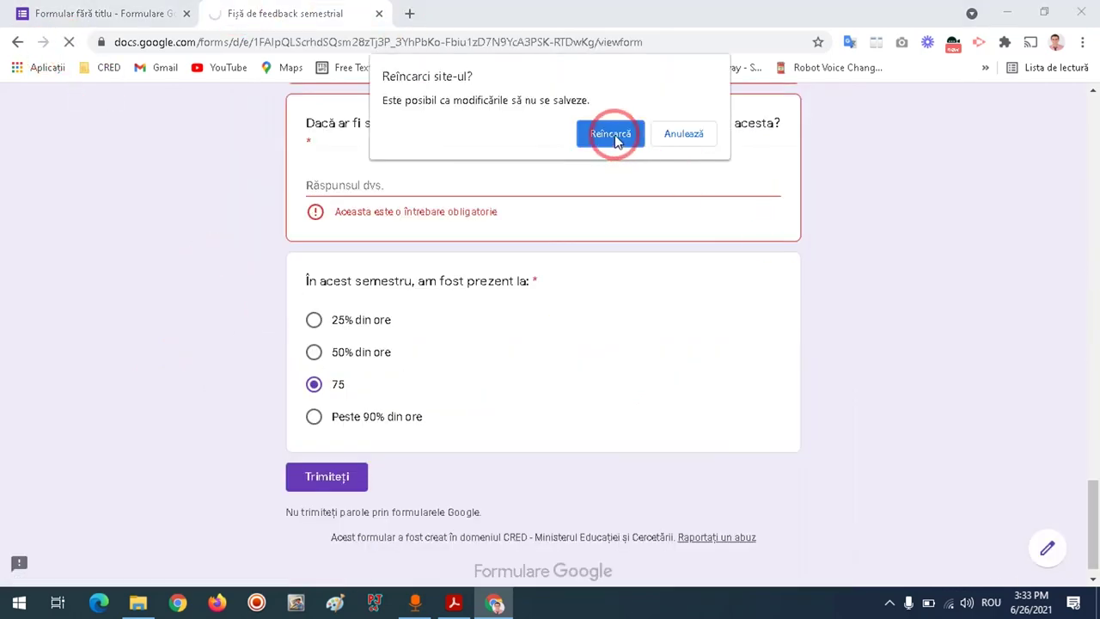
pyautogui.click(612, 135)
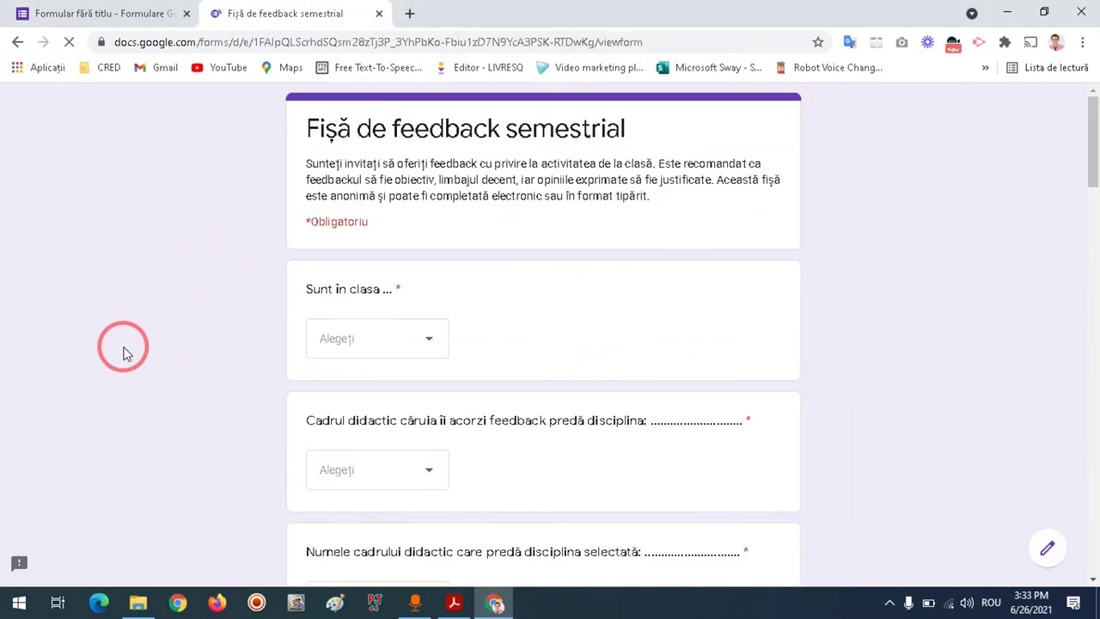
pyautogui.scroll(-10, 245, 375)
pyautogui.scroll(-10, 246, 375)
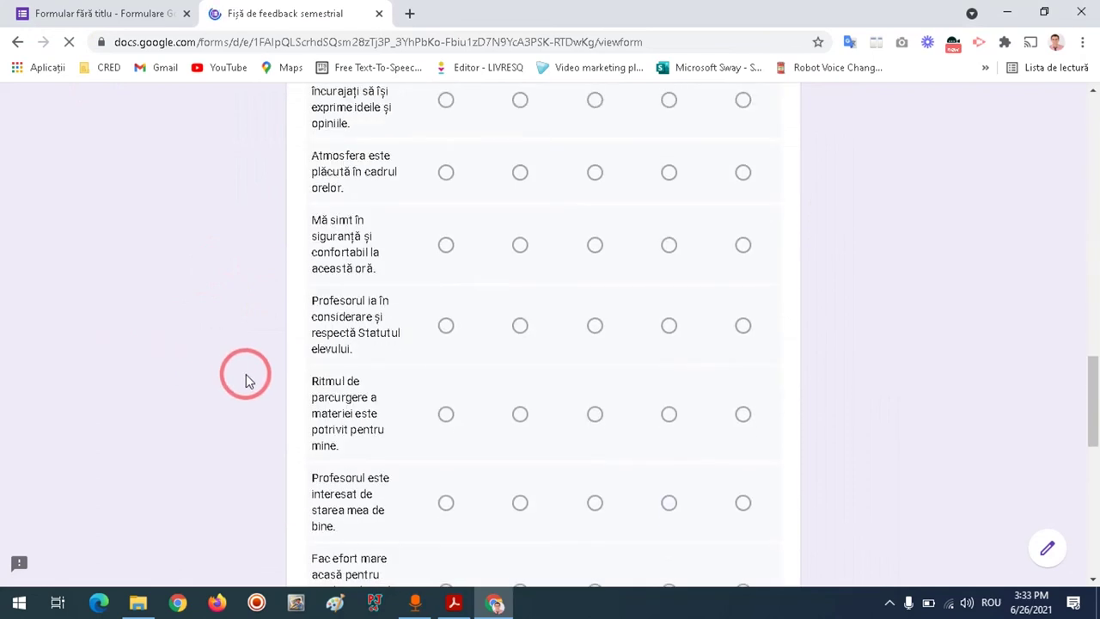